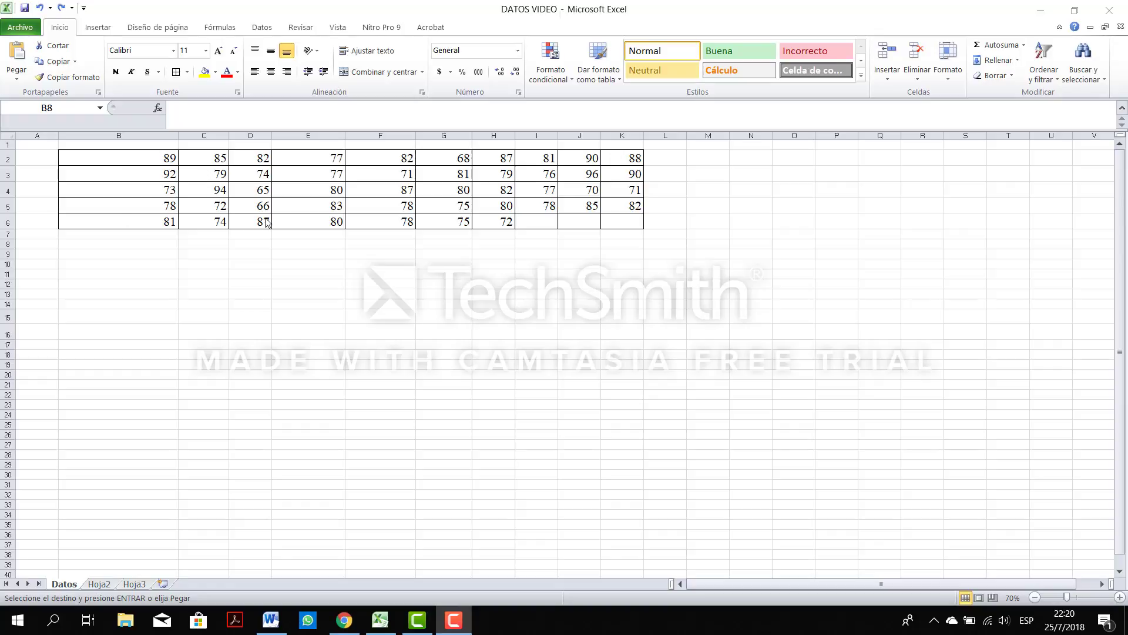
Step: Look over the data values in B2:K6, starting with the first row
click(159, 151)
click(156, 155)
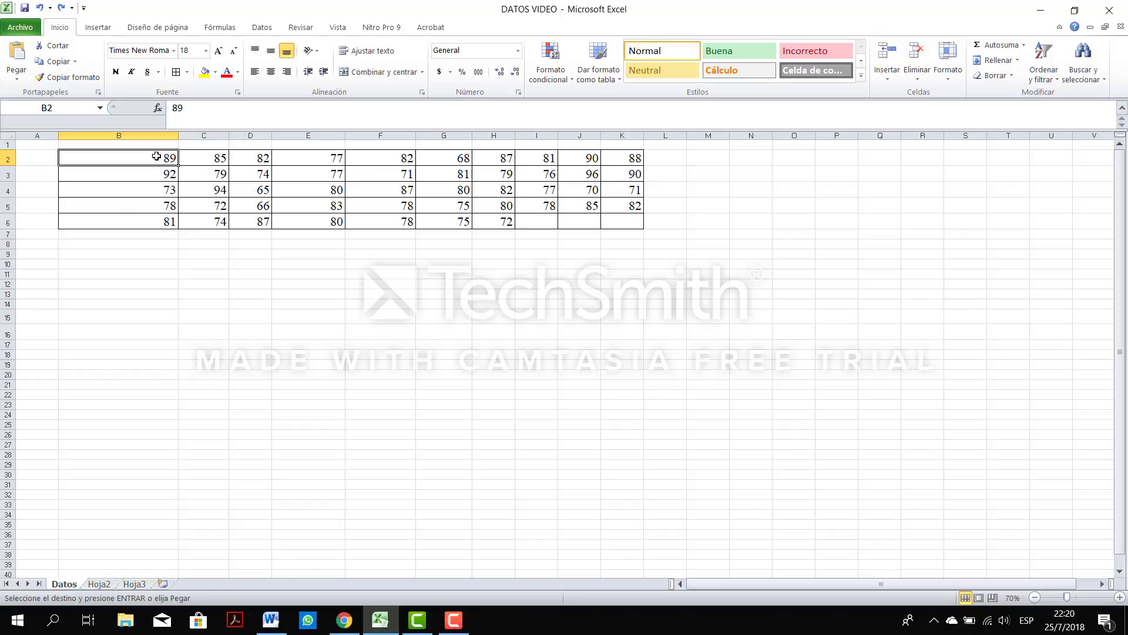
key(shift+Right)
key(shift+Right)
key(shift+Right)
key(shift+Right)
key(shift+Right)
key(shift+Right)
key(shift+Right)
key(shift+Right)
key(shift+Right)
key(Down)
key(Down)
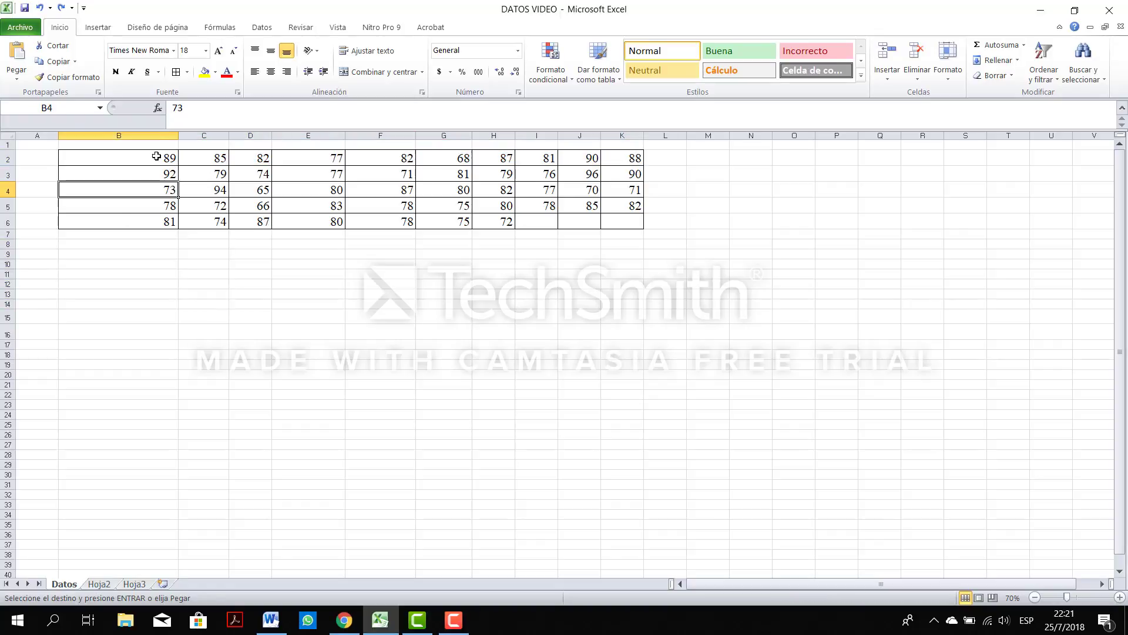
Step: Paste the copied DATOS summary table at cell B8 below the data and review its row labels
click(149, 244)
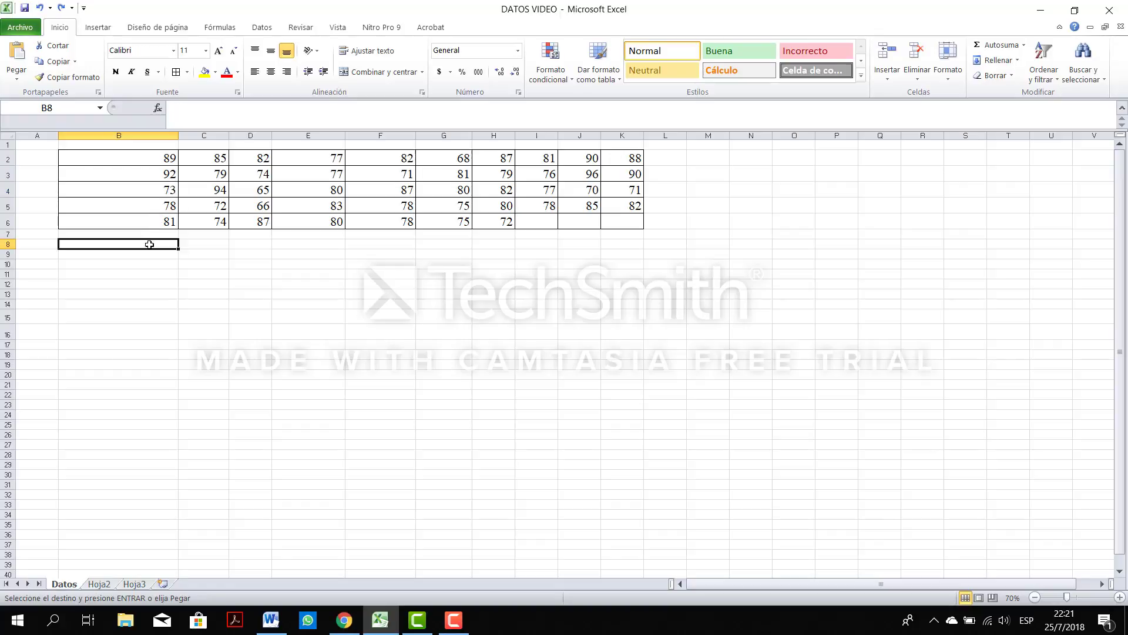
key(Return)
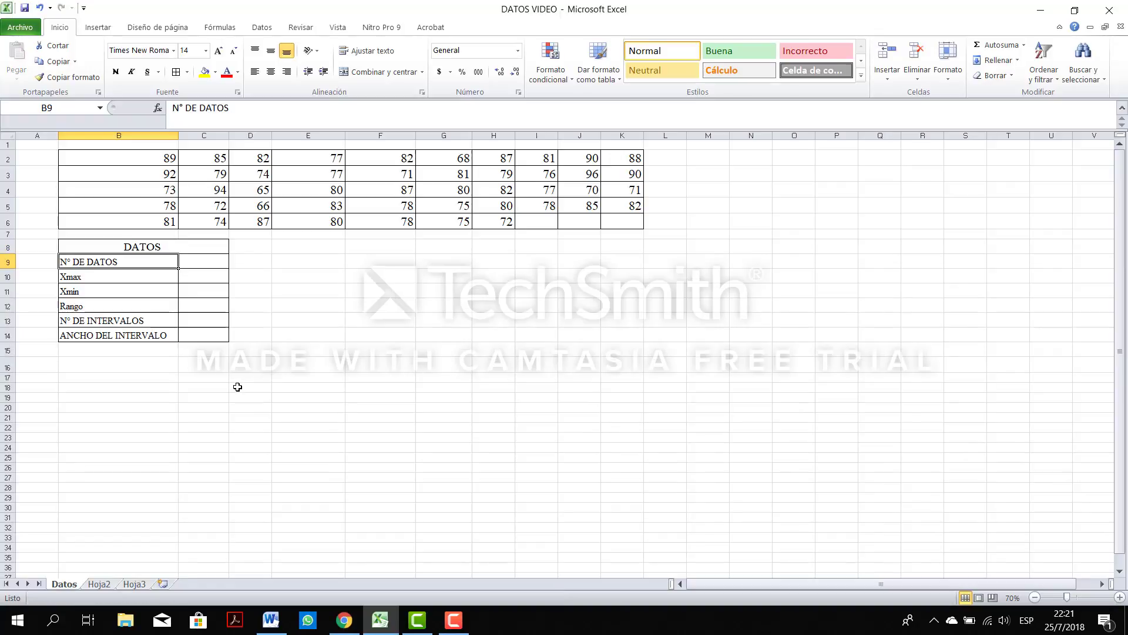
key(Down)
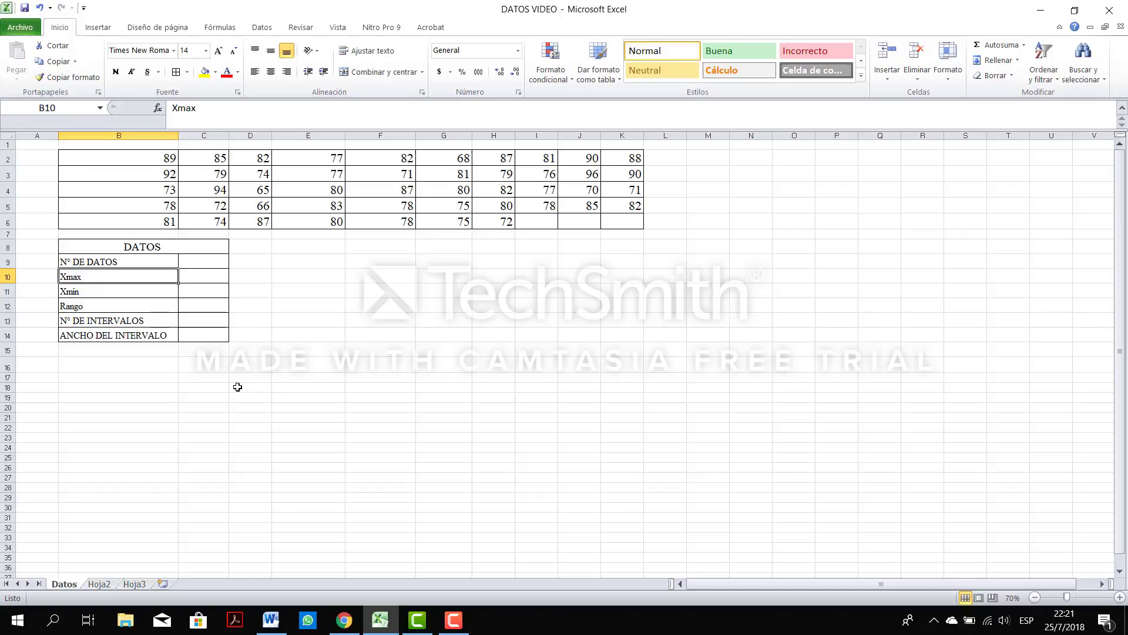
key(Down)
key(Down)
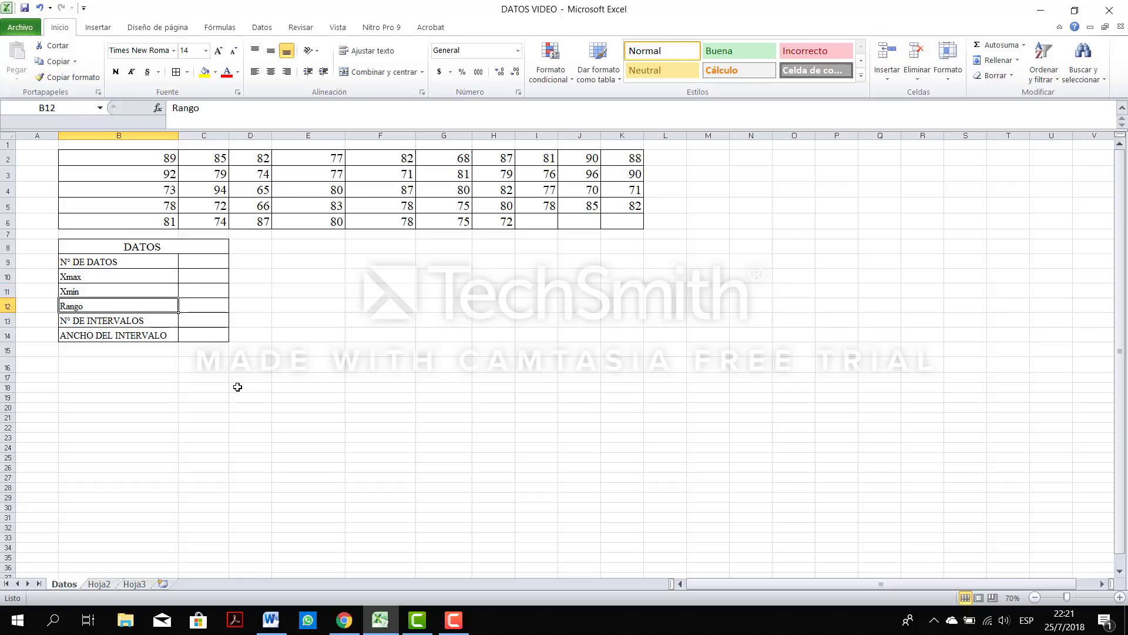
key(Down)
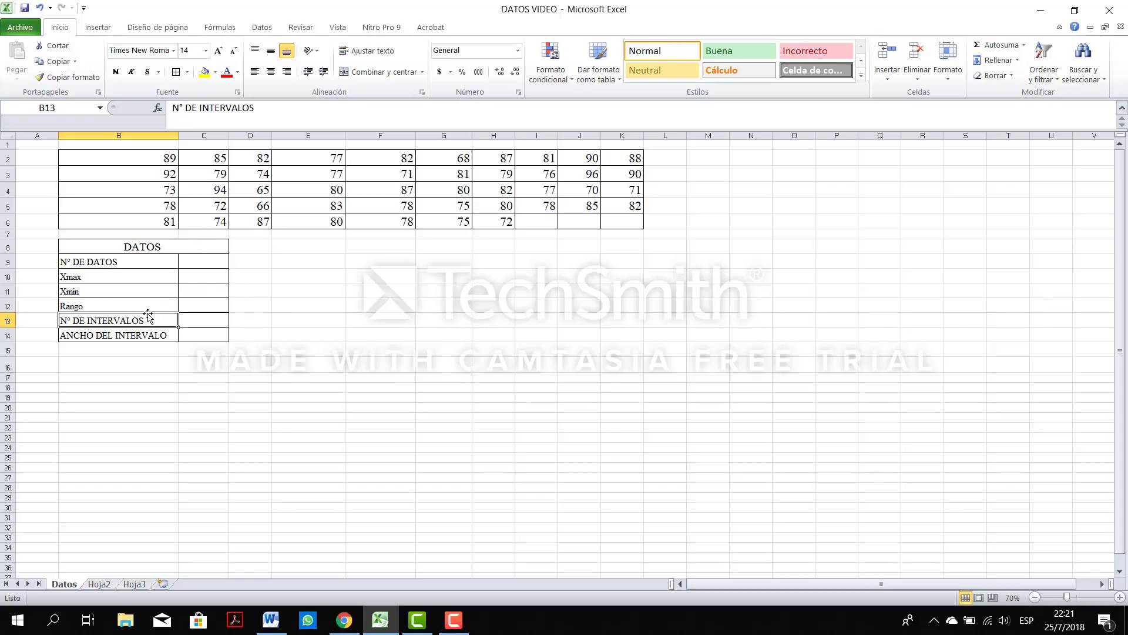
click(151, 334)
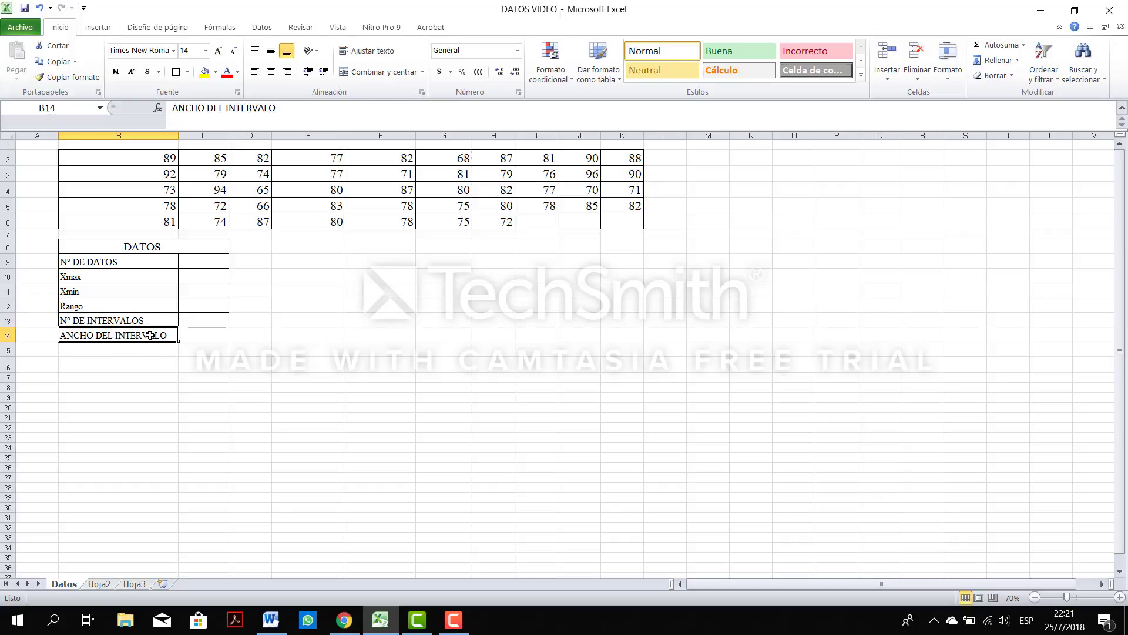
Step: Calculate the number of data values in C9 with the formula =contar(B2:K6)
click(203, 263)
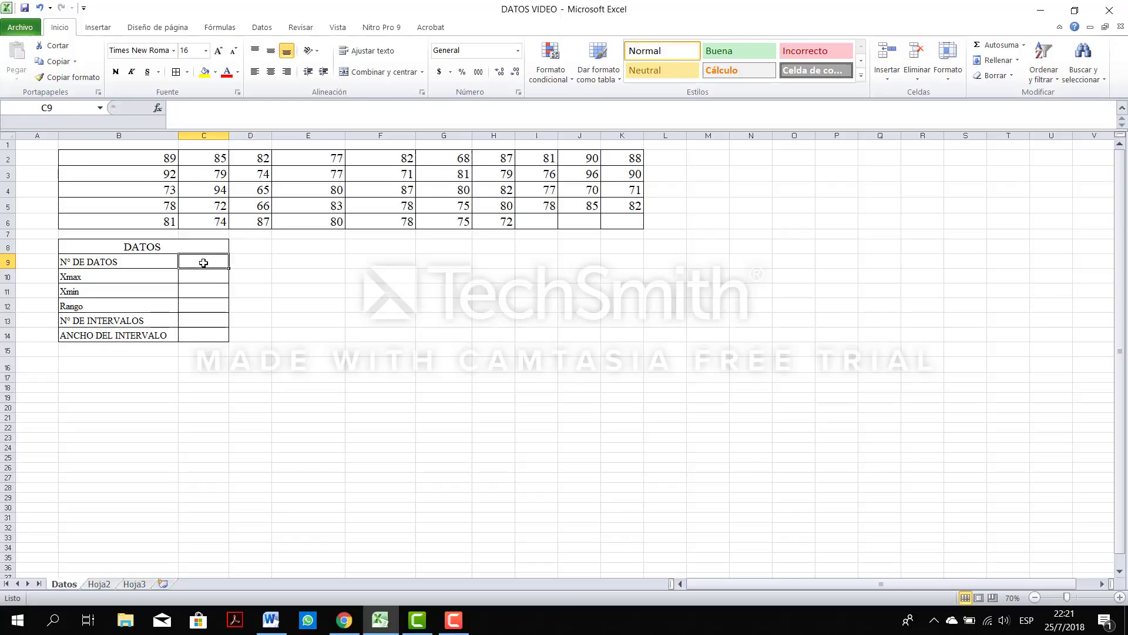
double_click(203, 263)
text(=)
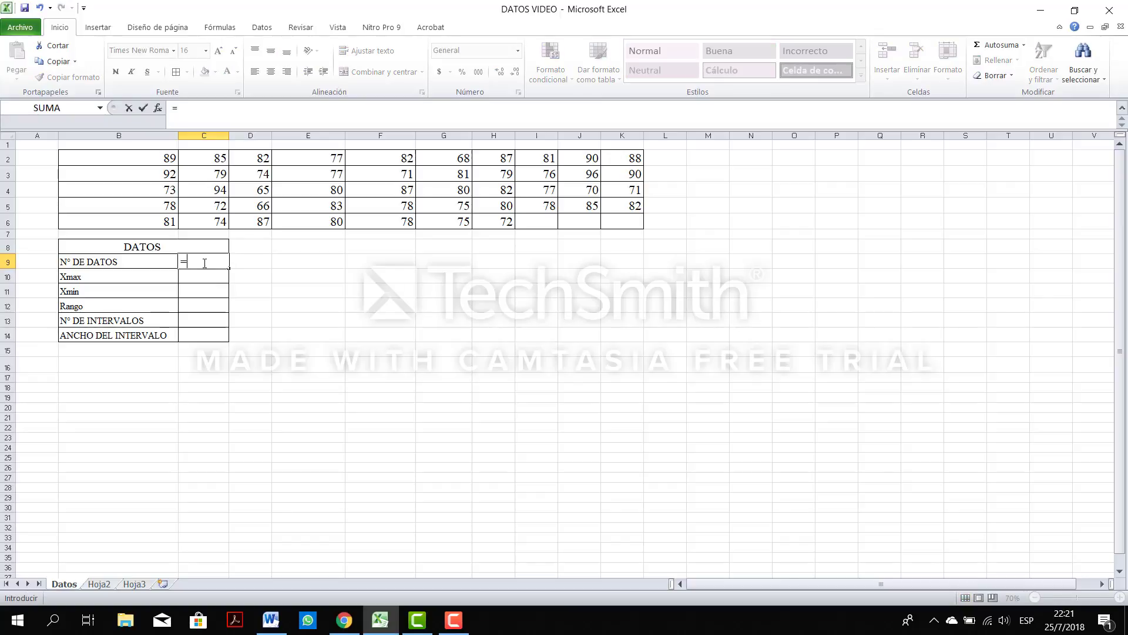
text(contar)
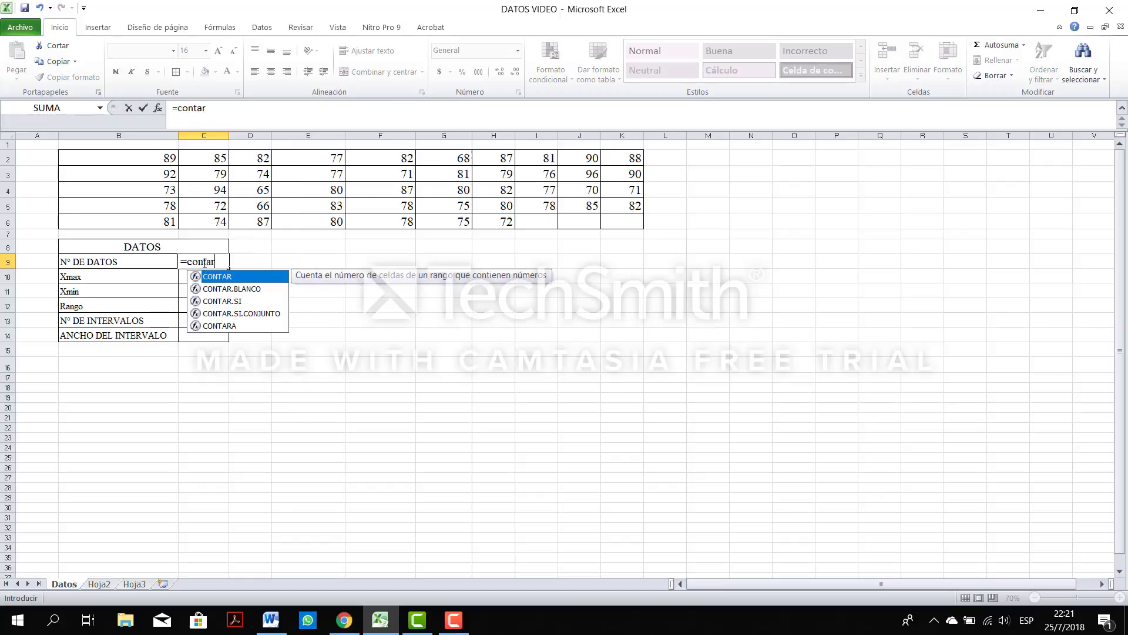
text(()
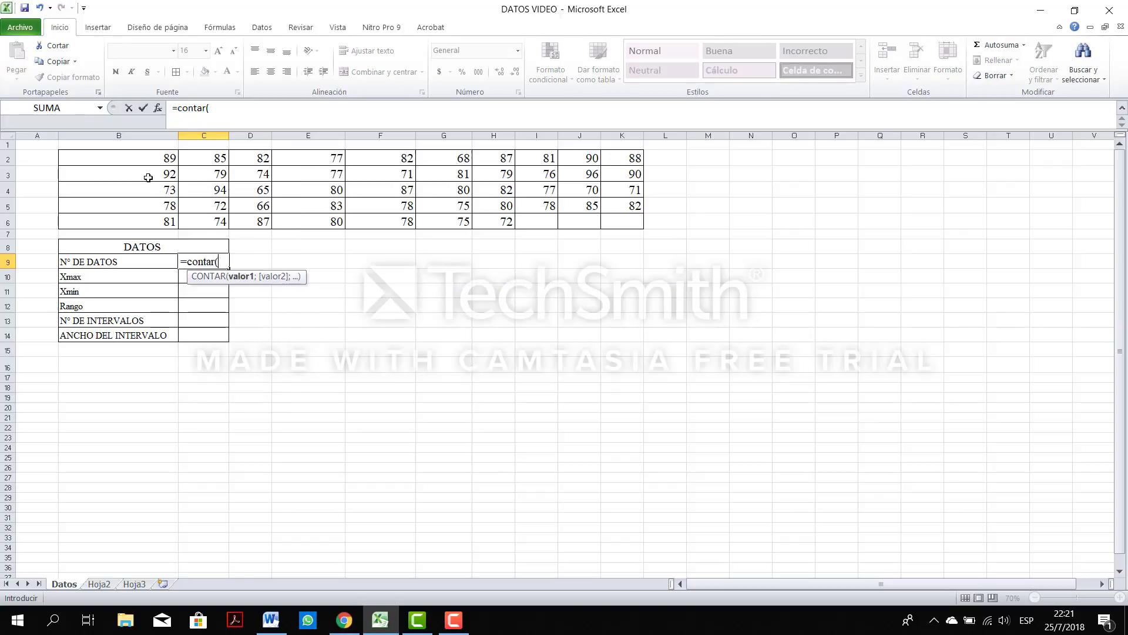
drag(154, 159, 617, 218)
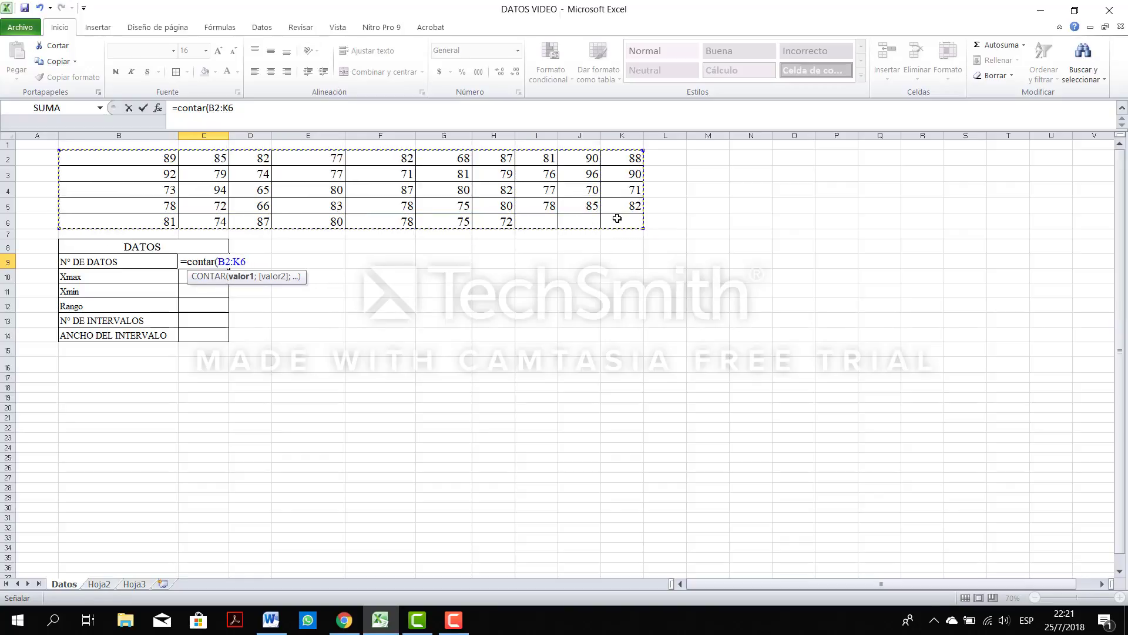
text())
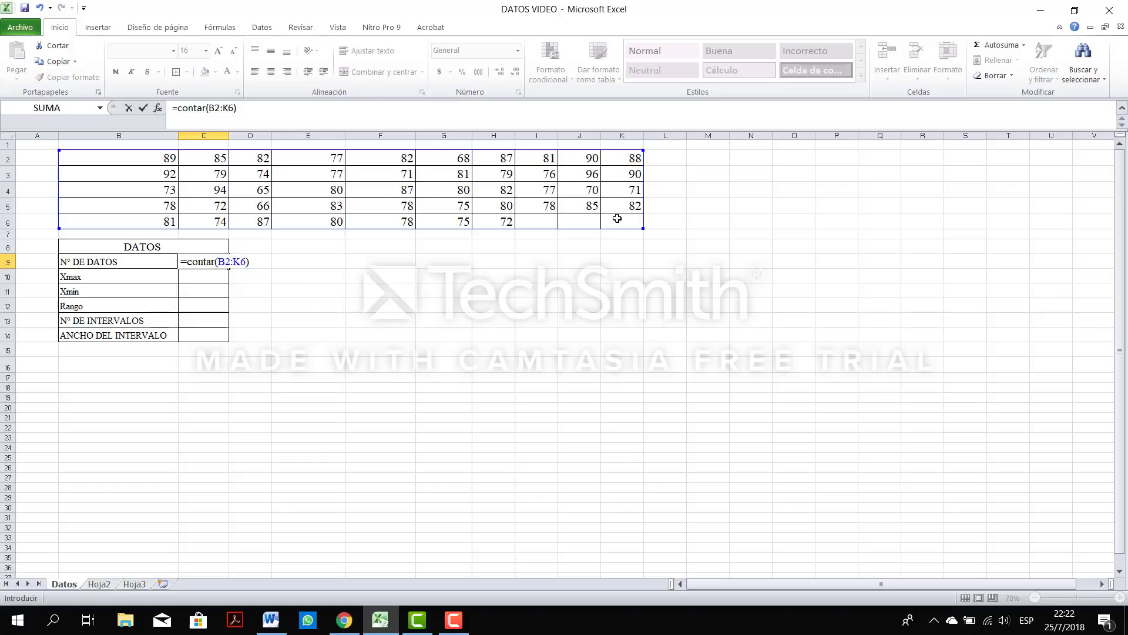
key(Return)
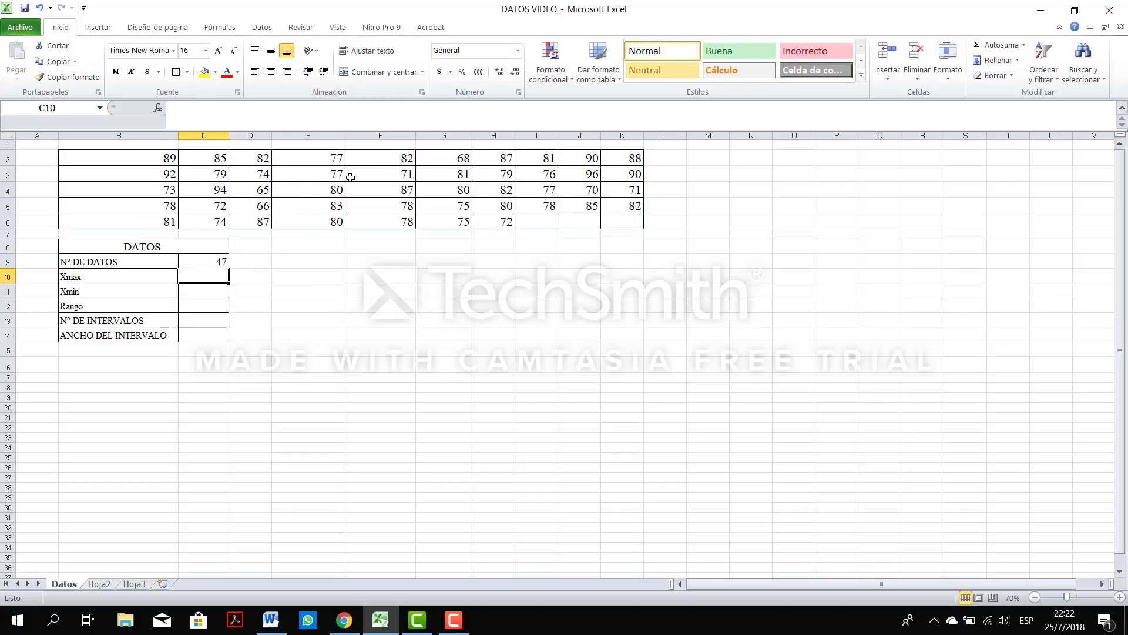
Step: Calculate Xmax in C10 with the formula =max(B2:K6)
double_click(217, 276)
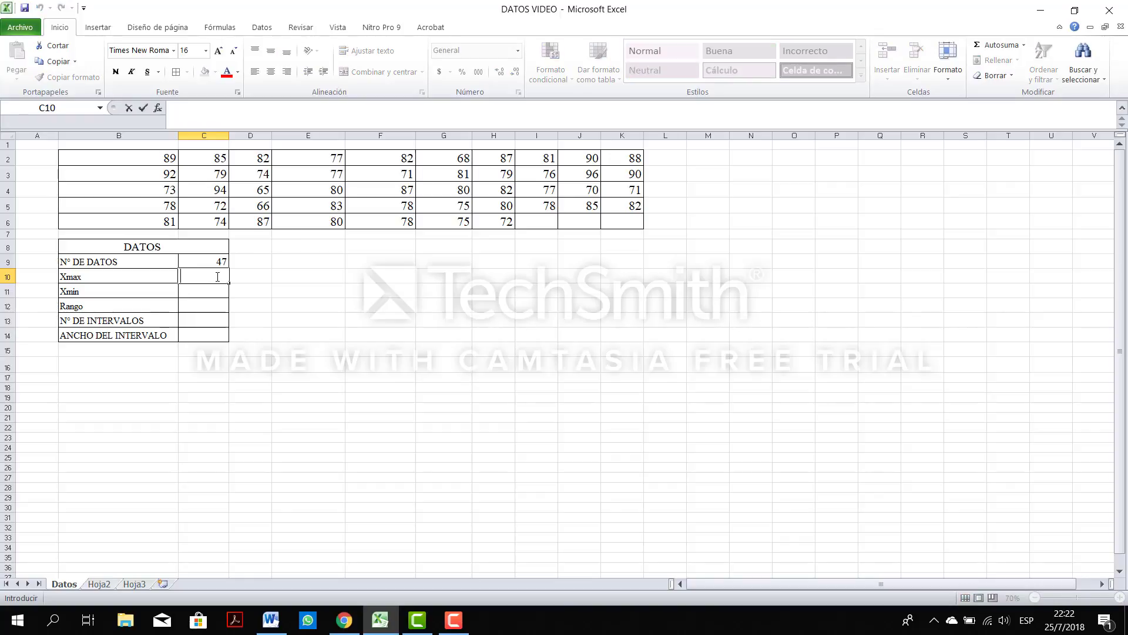
text(=)
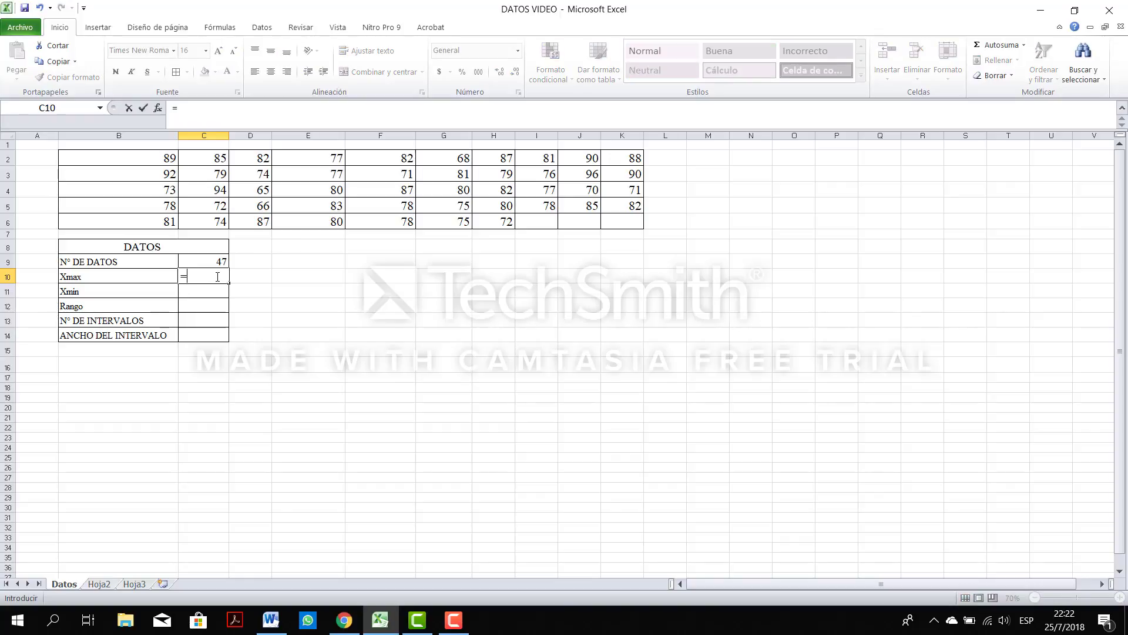
text(()
key(BackSpace)
text(ma)
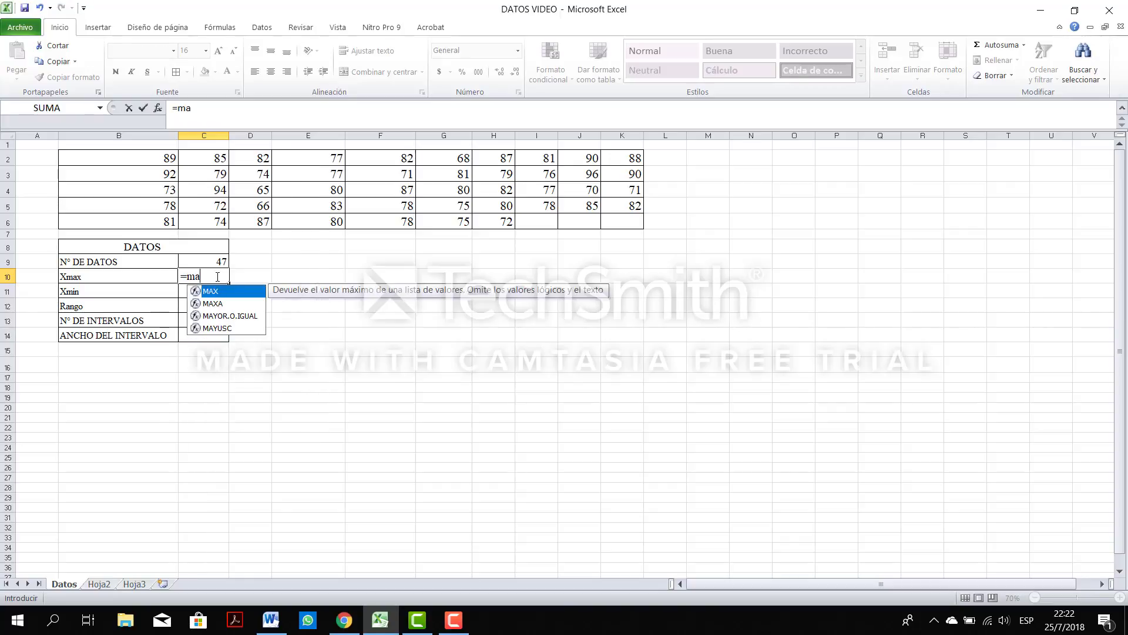
text(x()
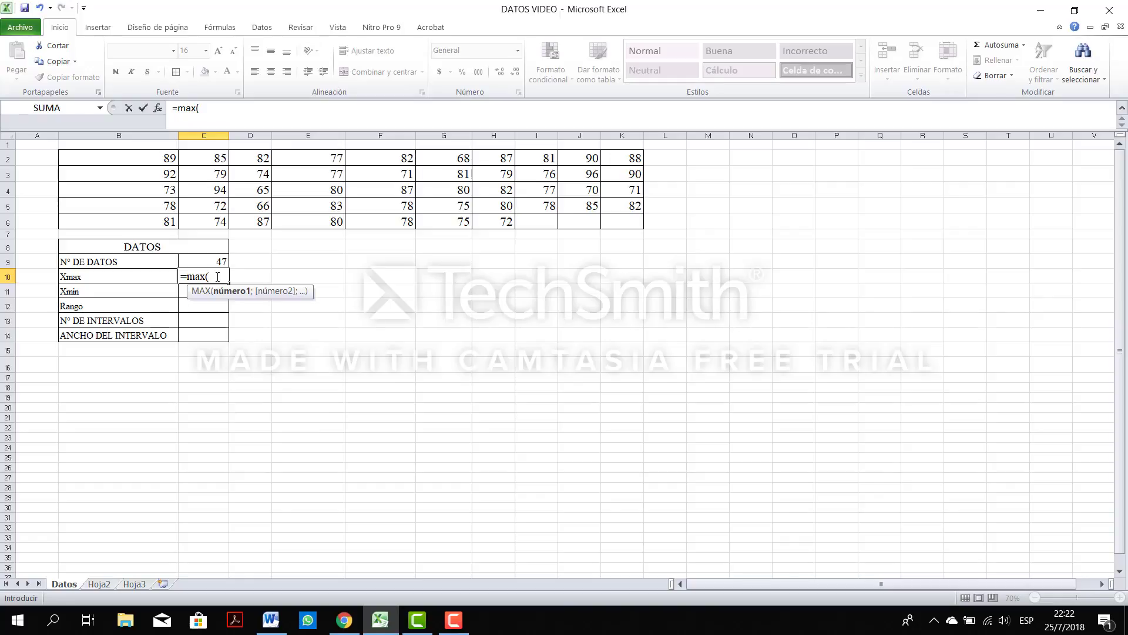
drag(149, 158, 628, 219)
text())
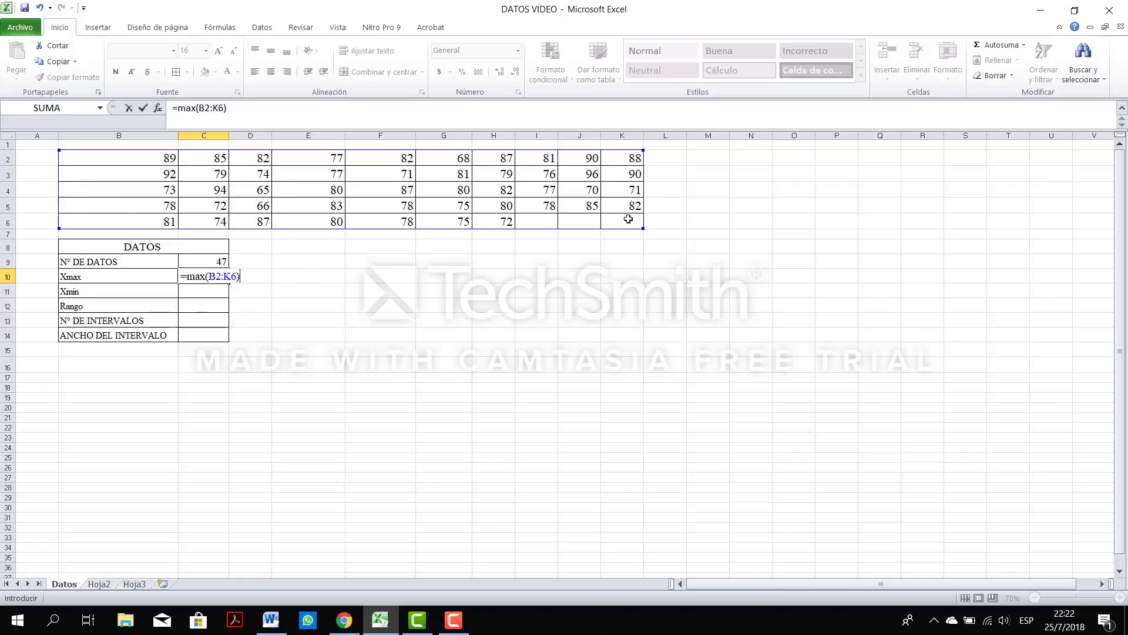
key(Return)
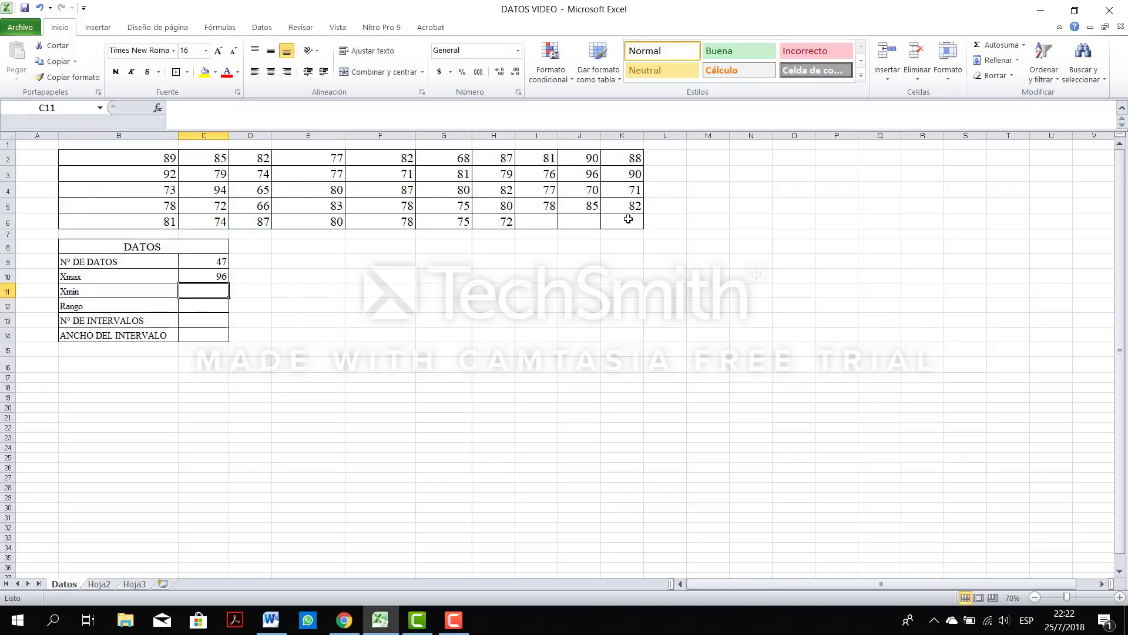
Step: Calculate Xmin in C11 with the formula =min(B2:K6)
double_click(200, 290)
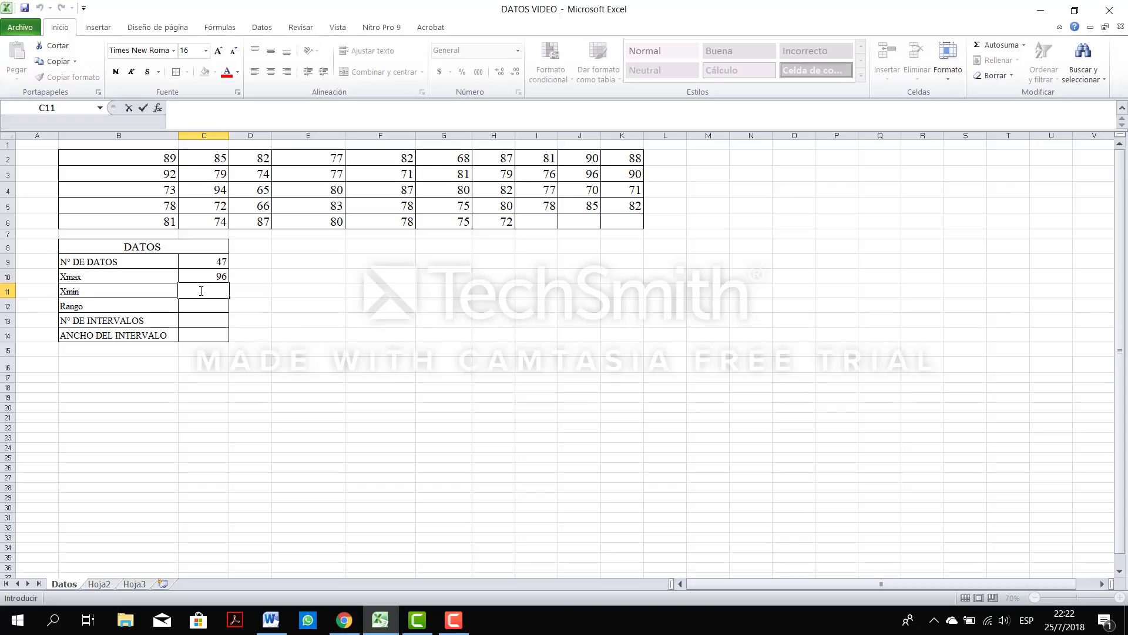
text(=)
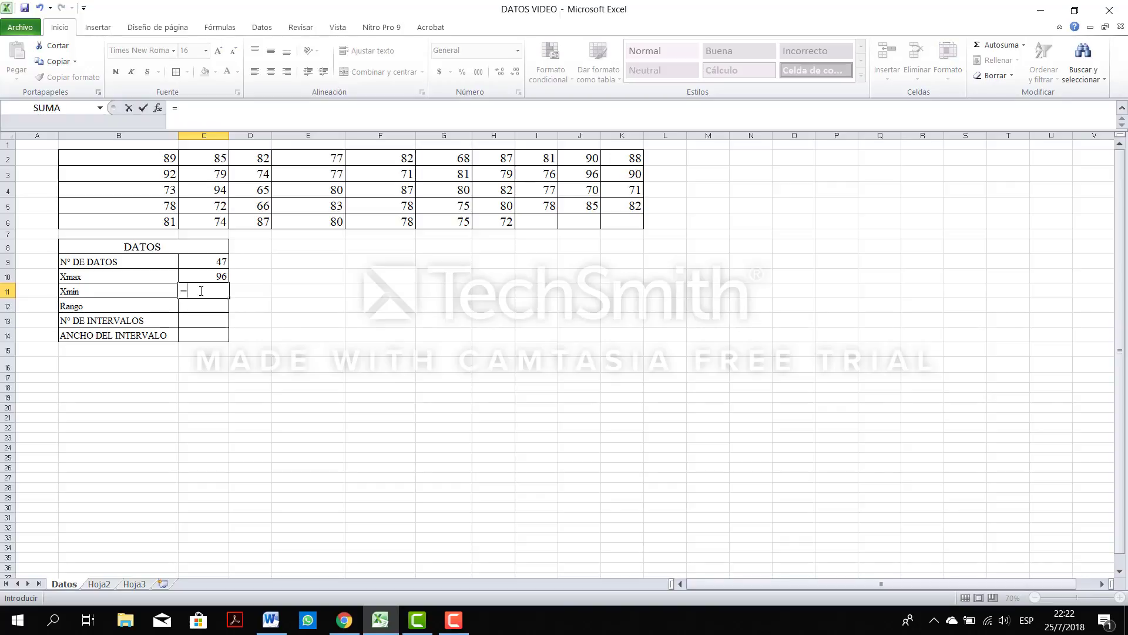
text(min)
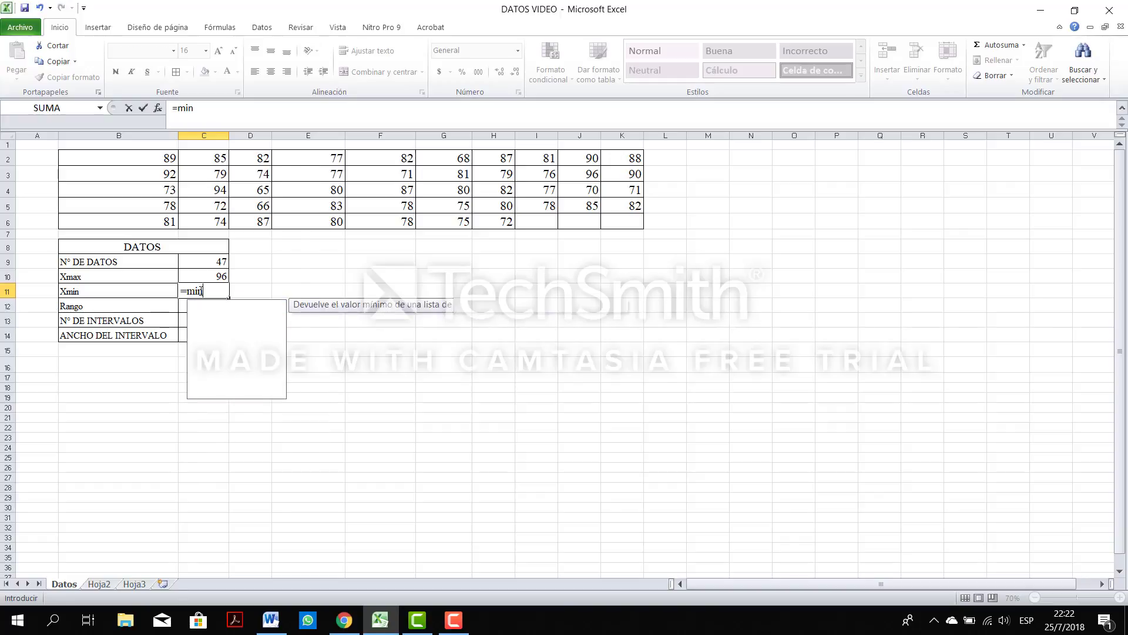
text(()
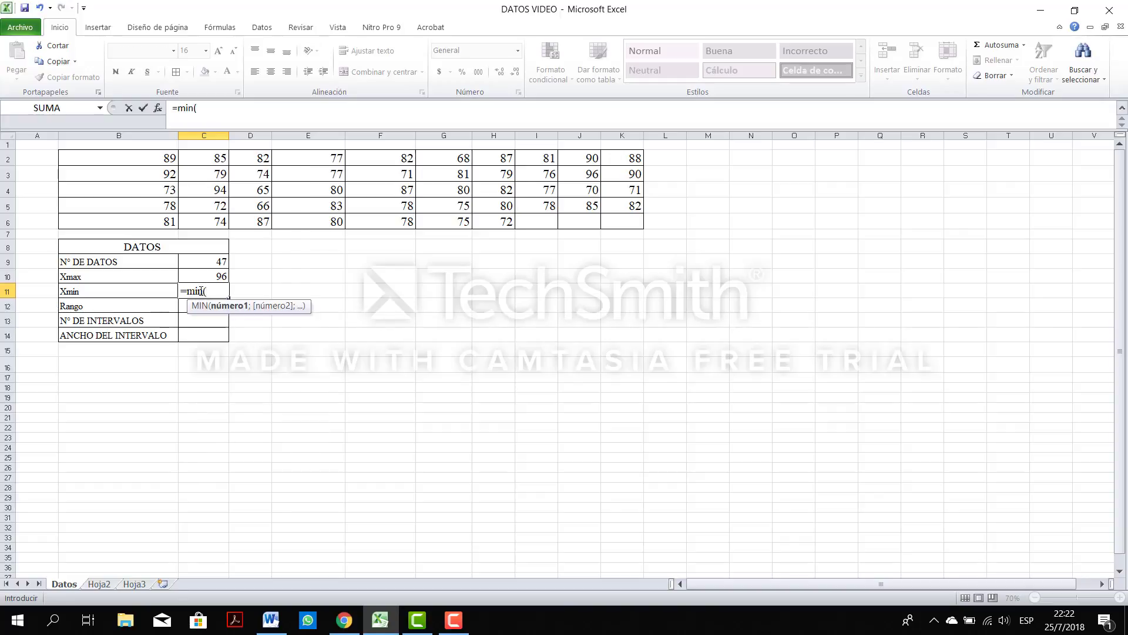
drag(148, 163, 614, 217)
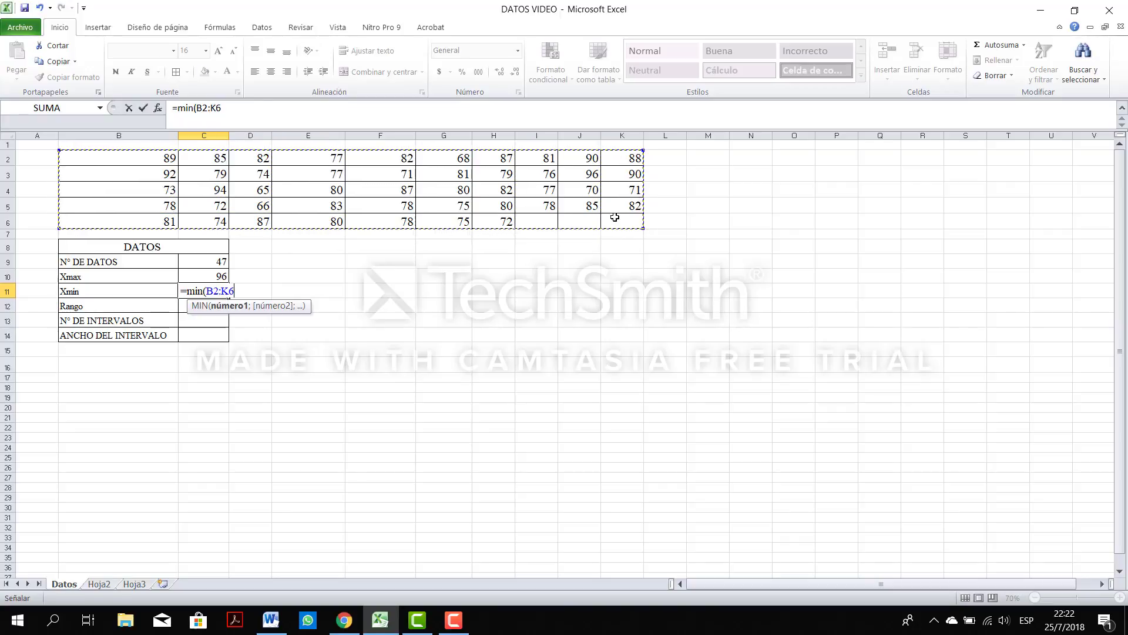
text())
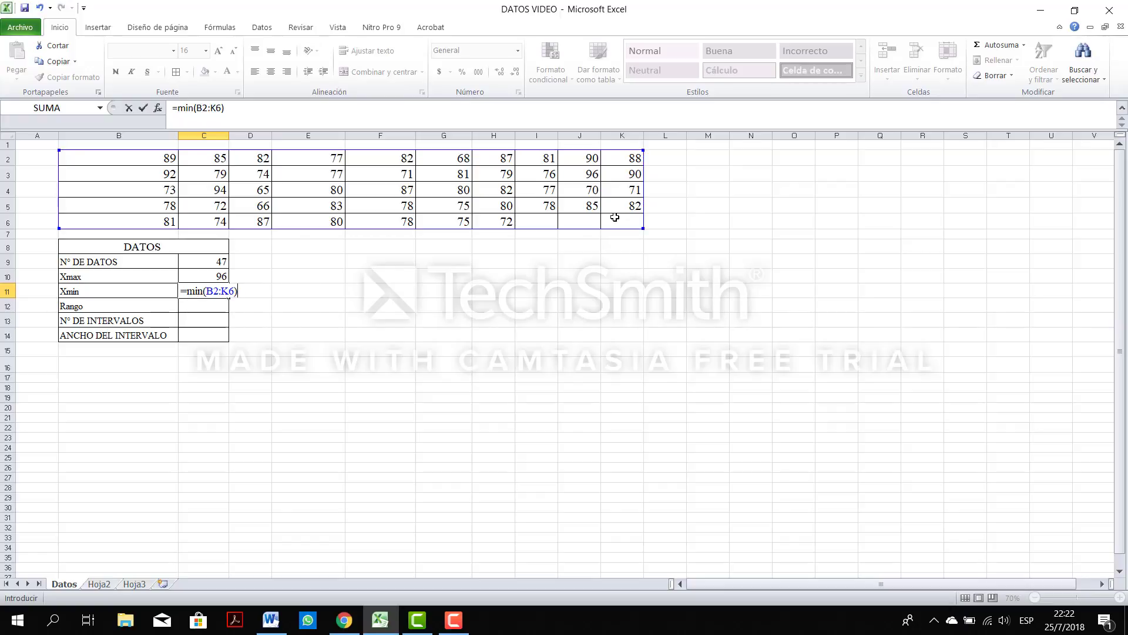
key(Return)
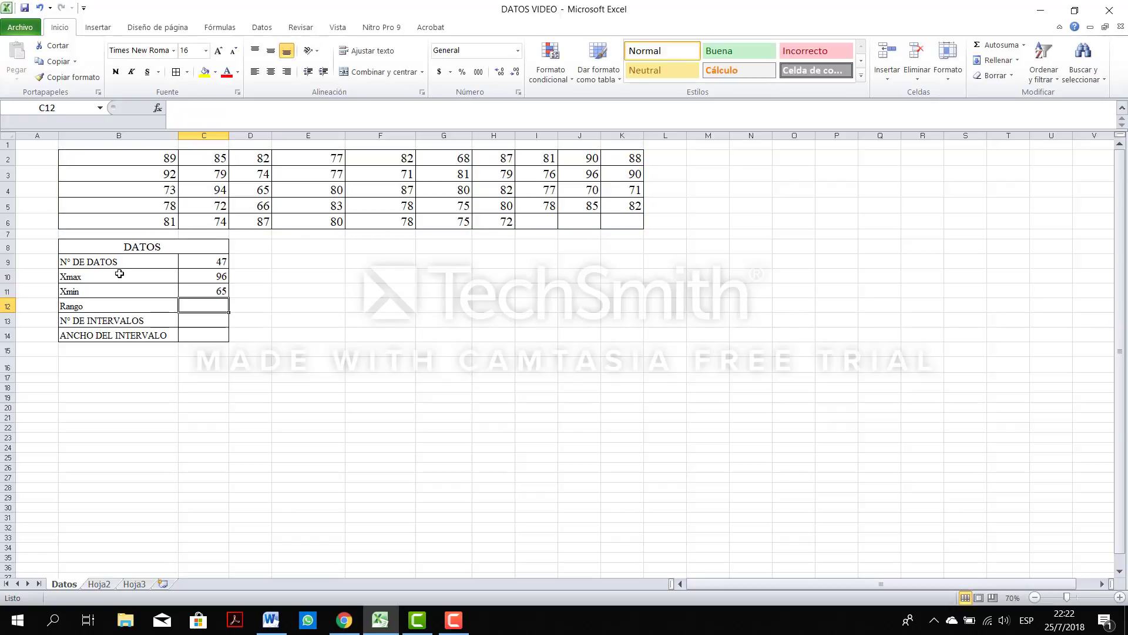
Step: Calculate Rango in C12 by subtracting Xmin in C11 from Xmax in C10
double_click(200, 305)
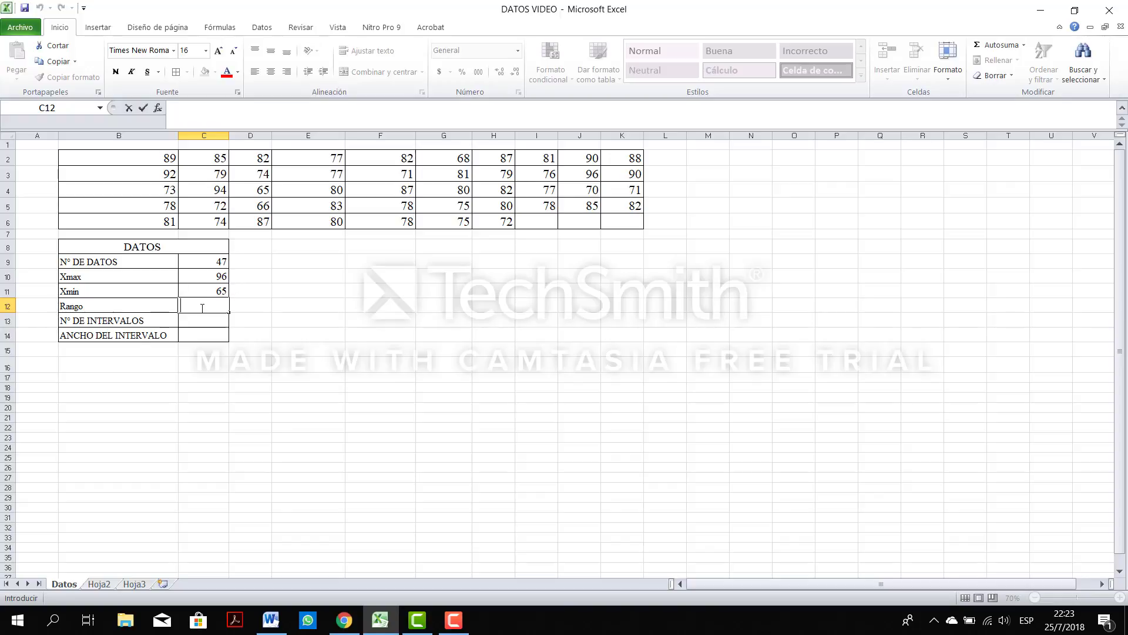
click(203, 308)
text(=)
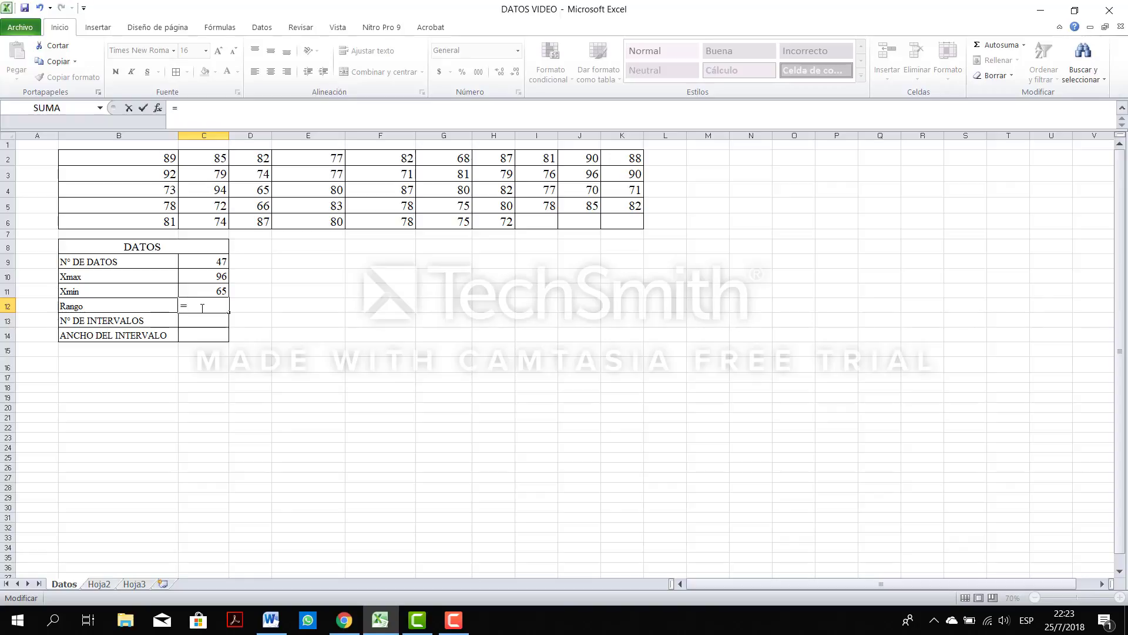
click(217, 276)
text(-)
click(210, 293)
key(Return)
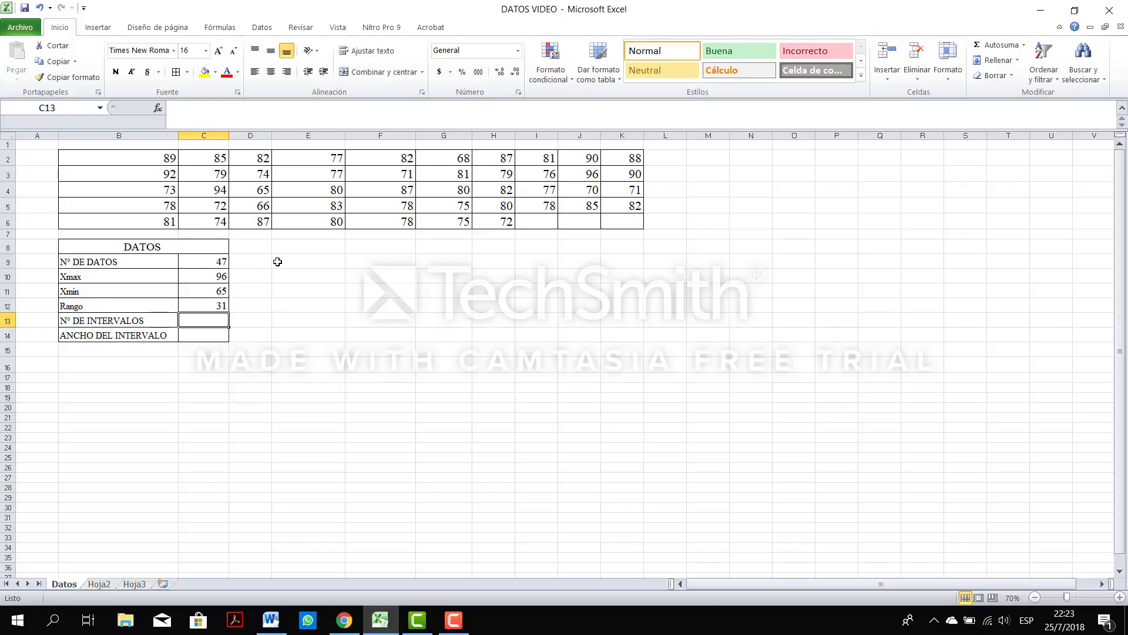
Step: Set the N° DE INTERVALOS value in C13 to 7
key(Left)
key(Left)
key(Right)
key(Right)
text(7)
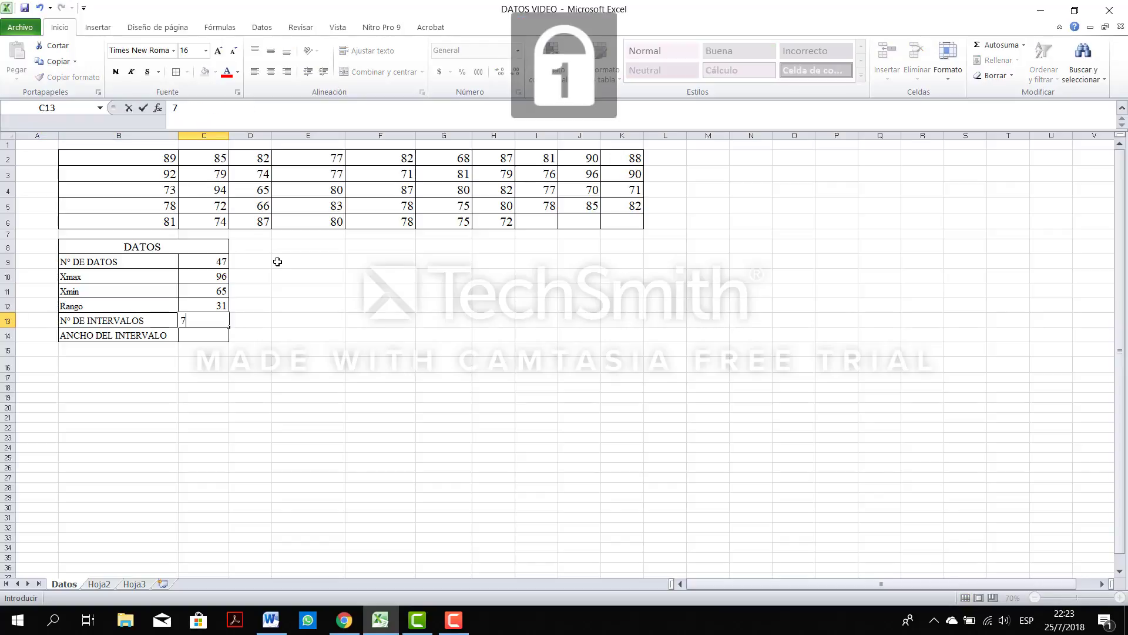
click(211, 335)
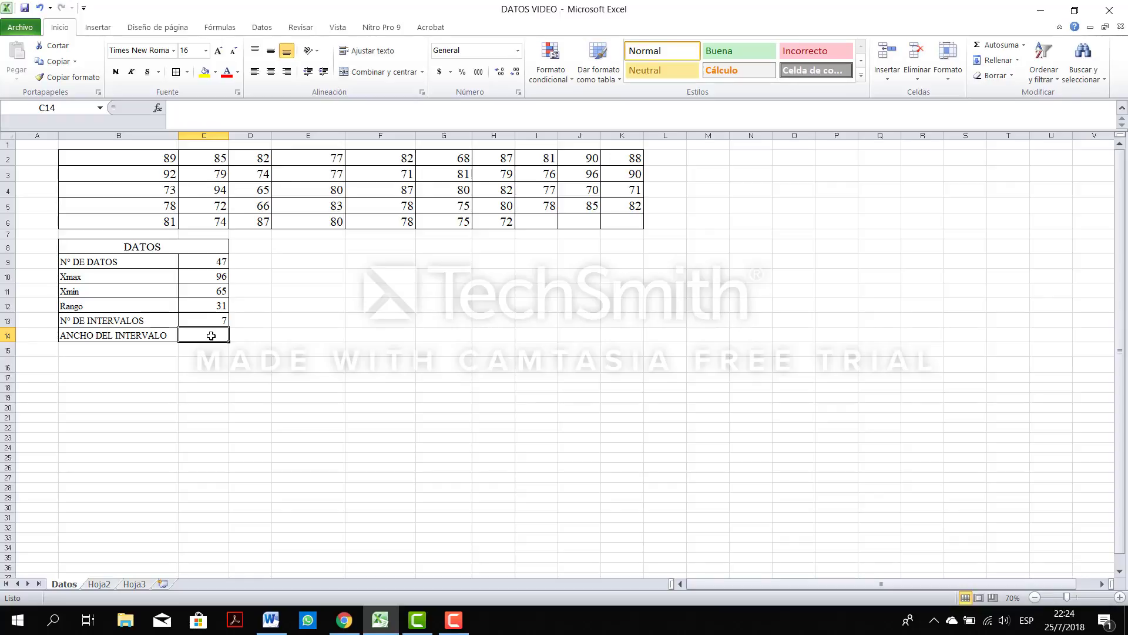
Step: Calculate ANCHO DEL INTERVALO in C14 with the formula =(C12+1)/7
double_click(211, 335)
text(=)
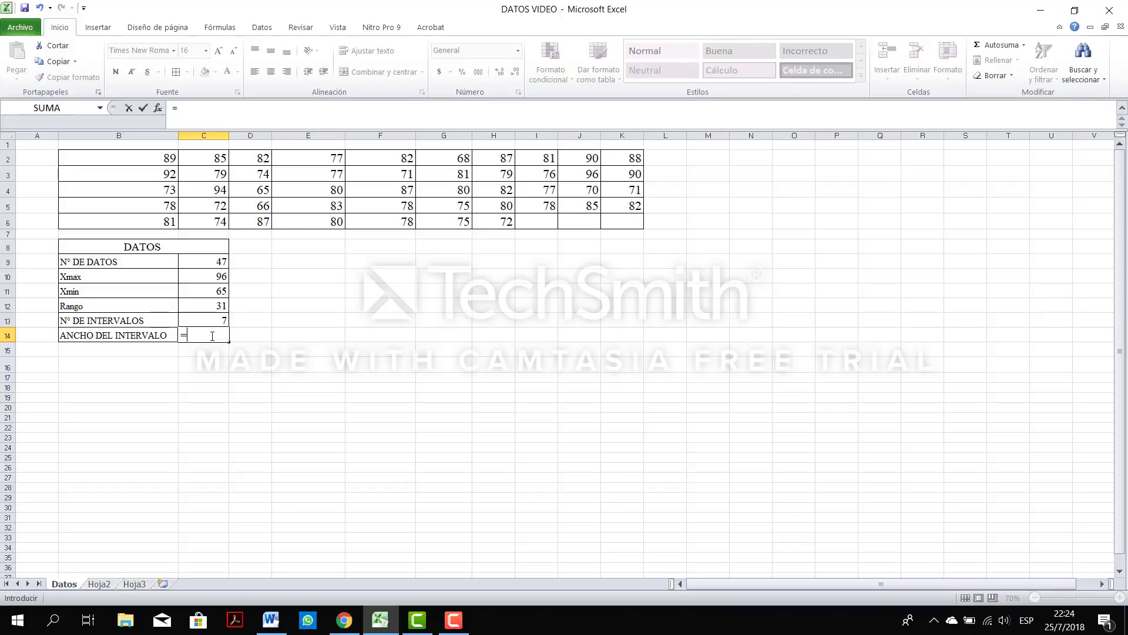
text(()
click(217, 307)
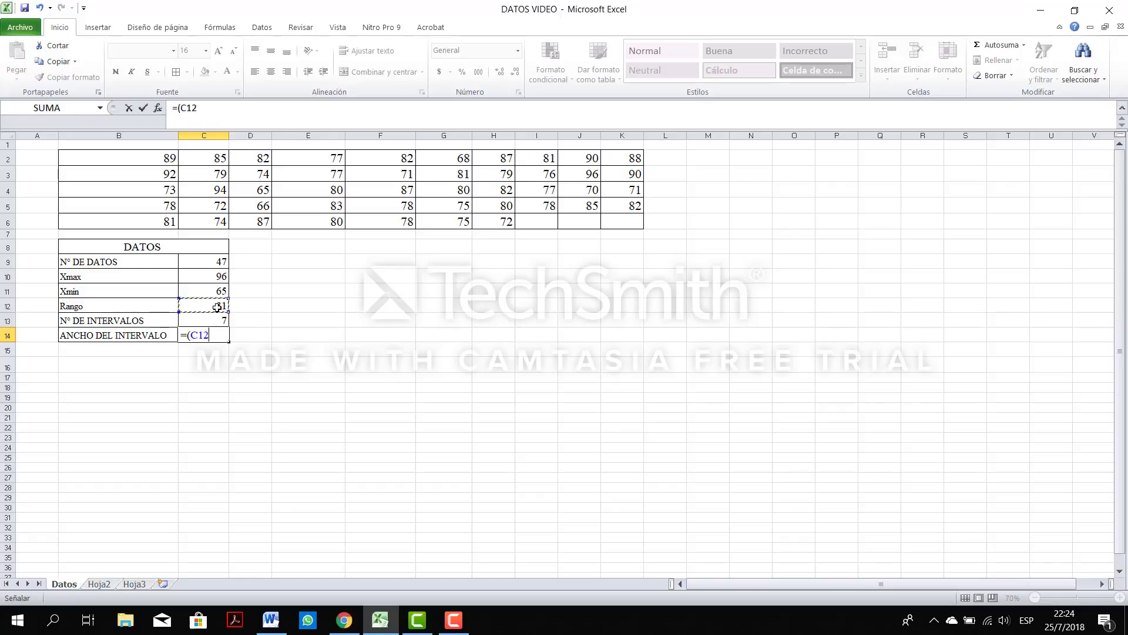
text(+1)/7)
key(Return)
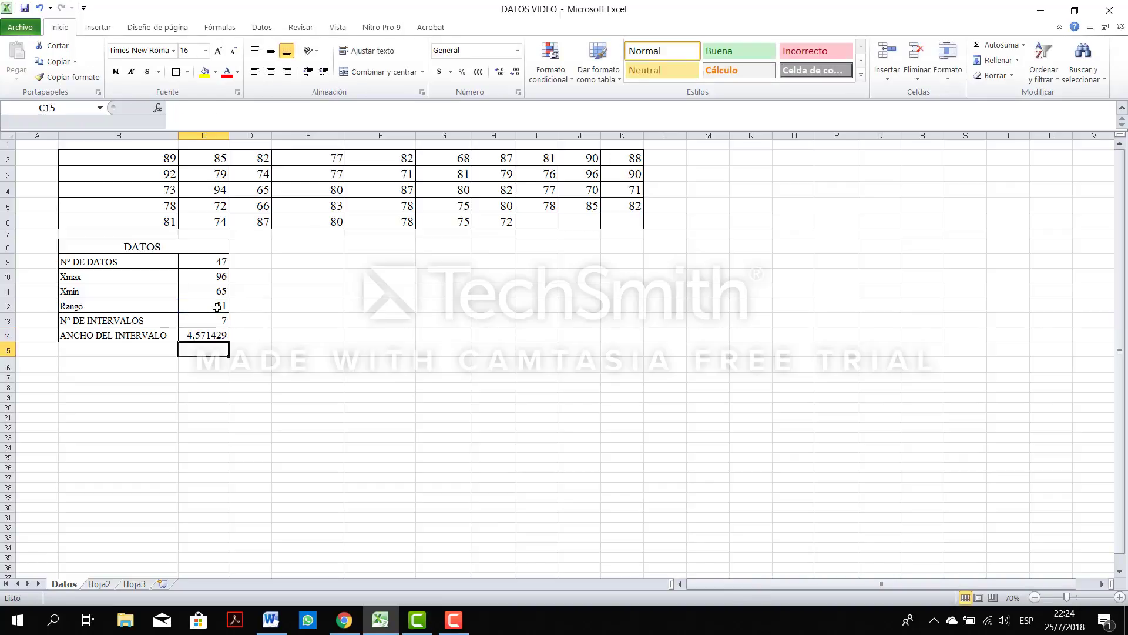
Step: Enter the rounded interval width 5 in D14, beside the calculated width
click(244, 336)
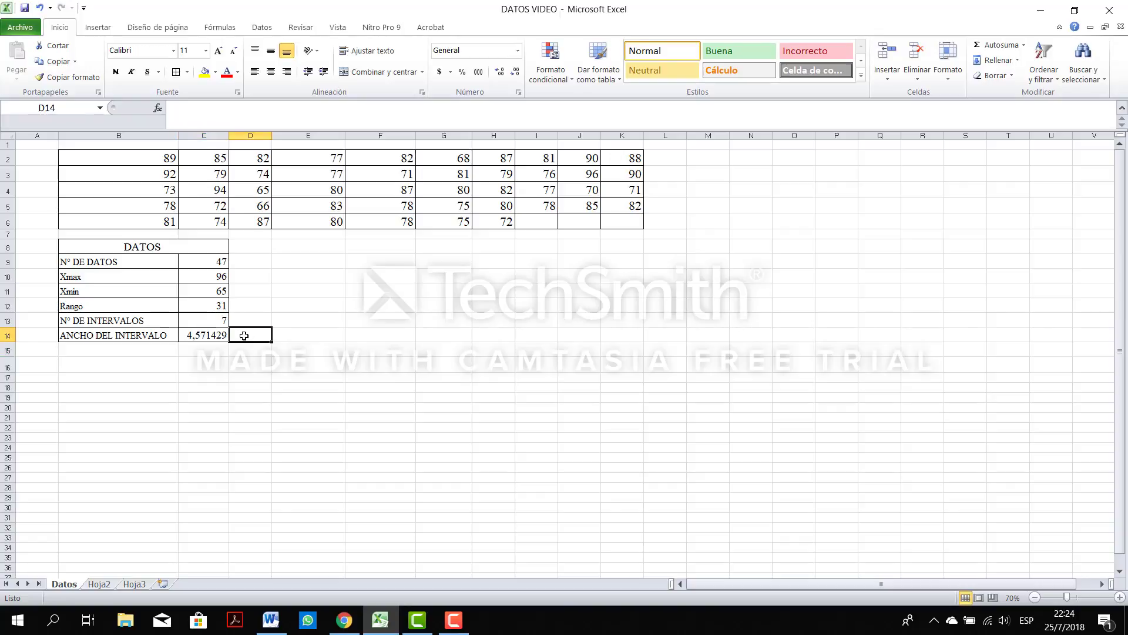
text(5)
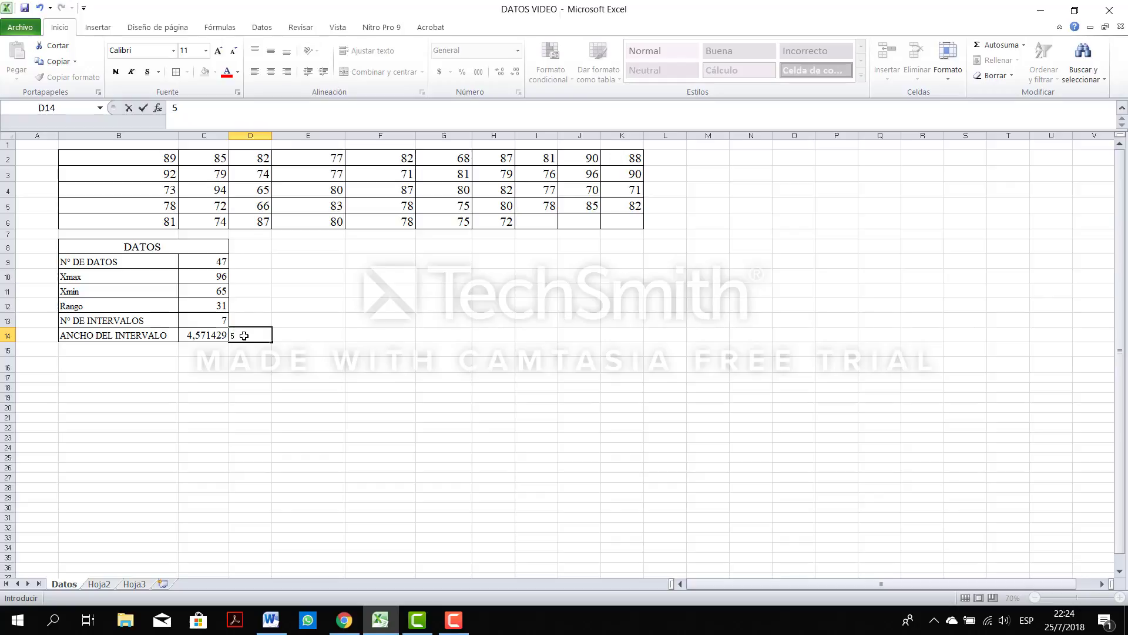
key(Return)
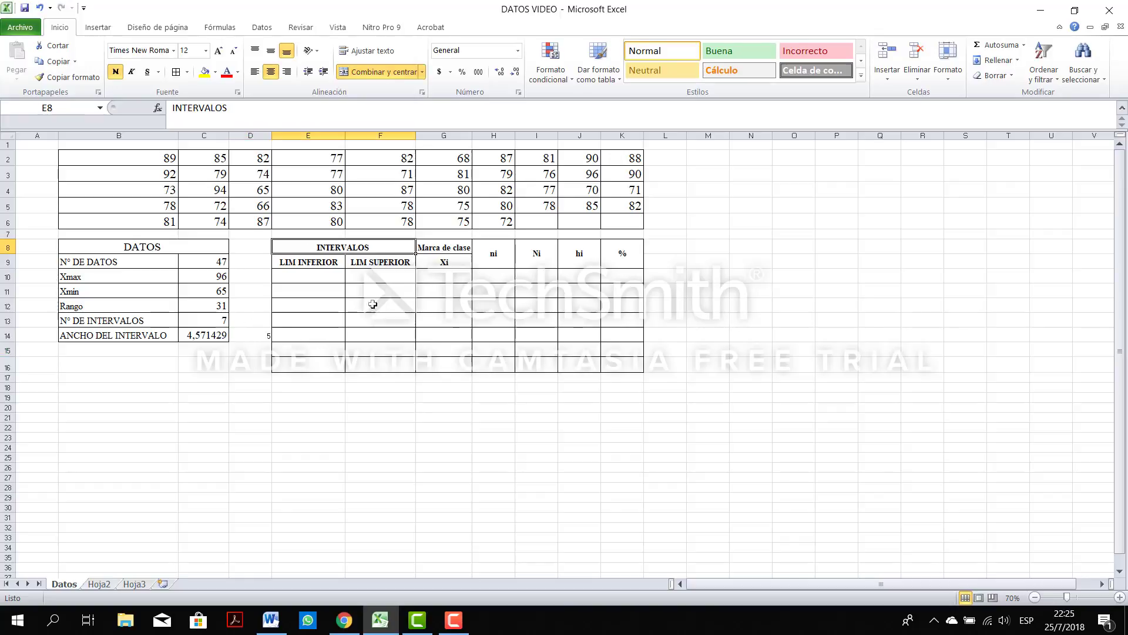
Step: Examine the frequency table's headings in rows 8 and 9, from INTERVALOS and its limits through Xi, ni, Ni, hi and %
click(244, 337)
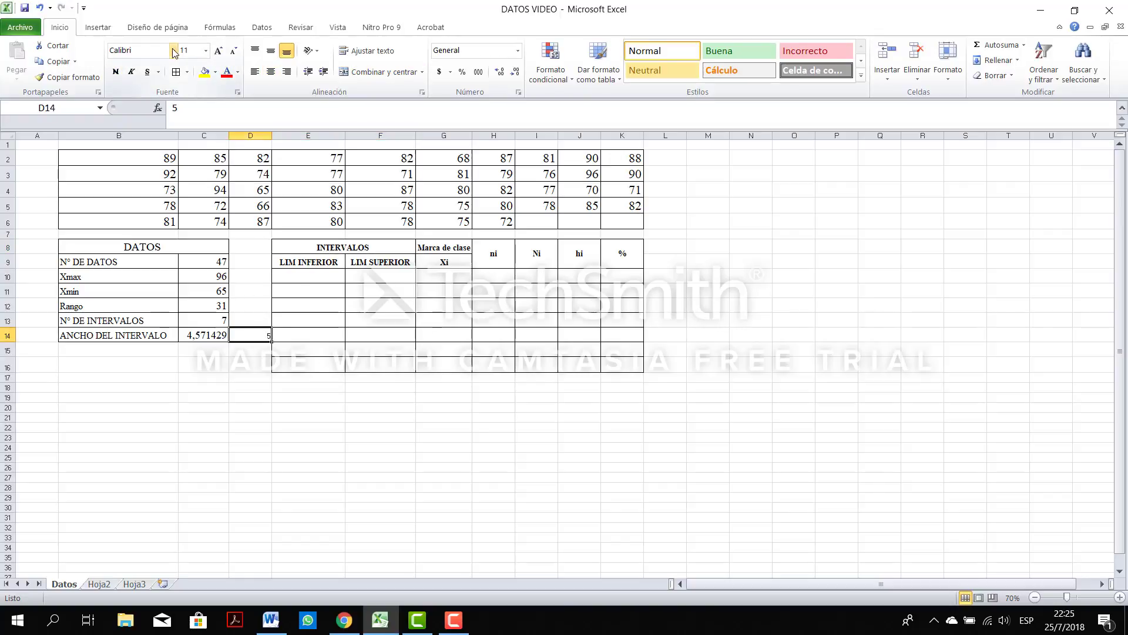
click(339, 247)
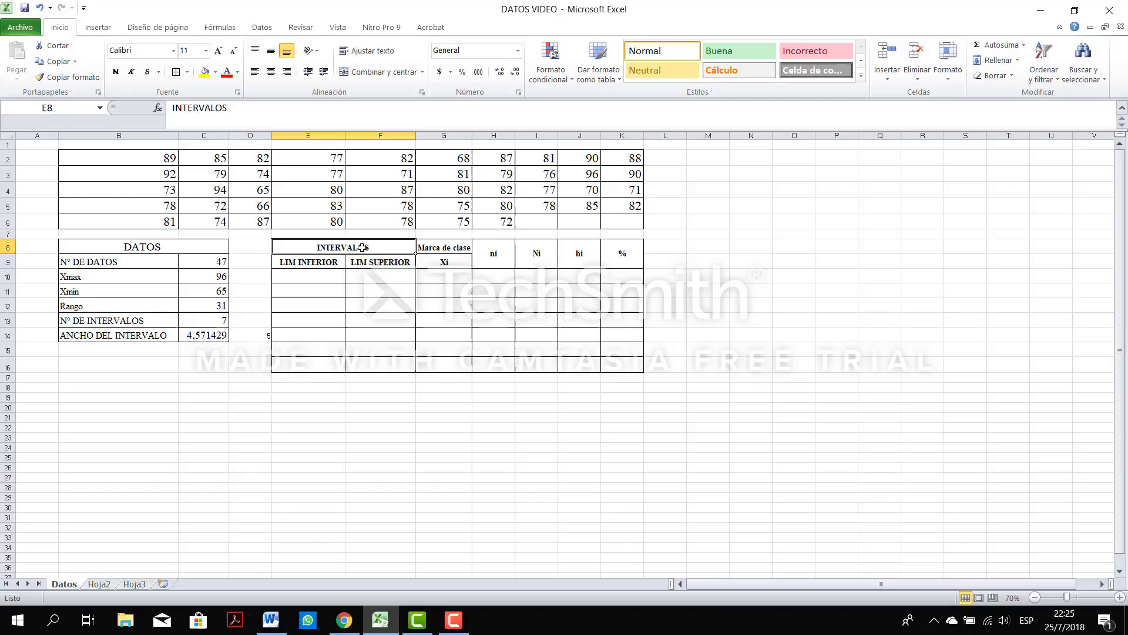
click(307, 261)
click(386, 261)
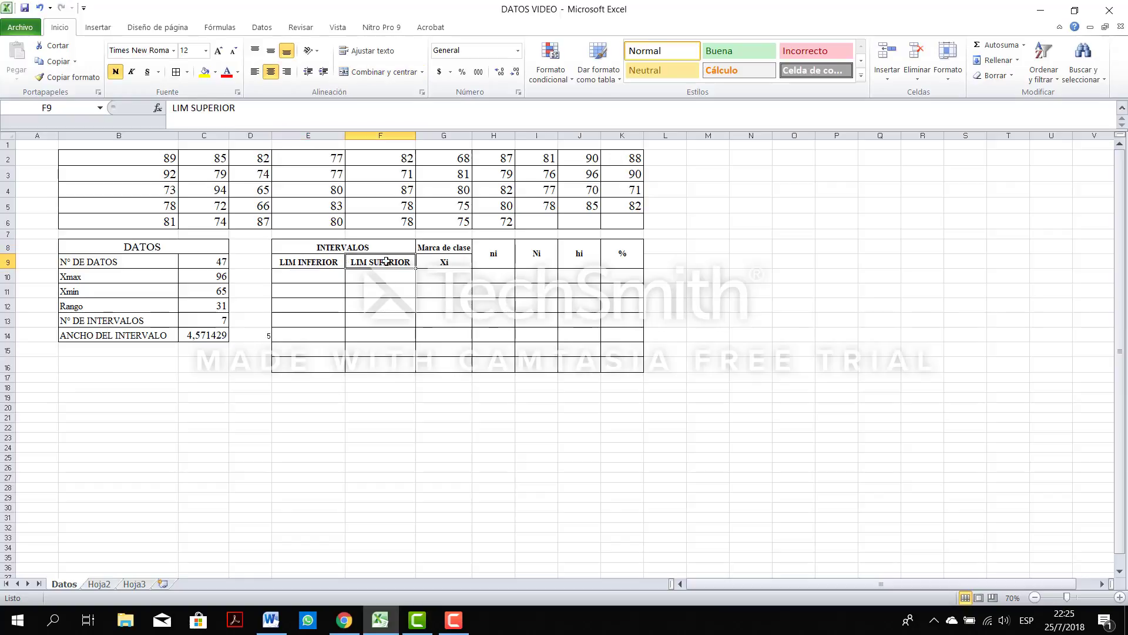
click(464, 259)
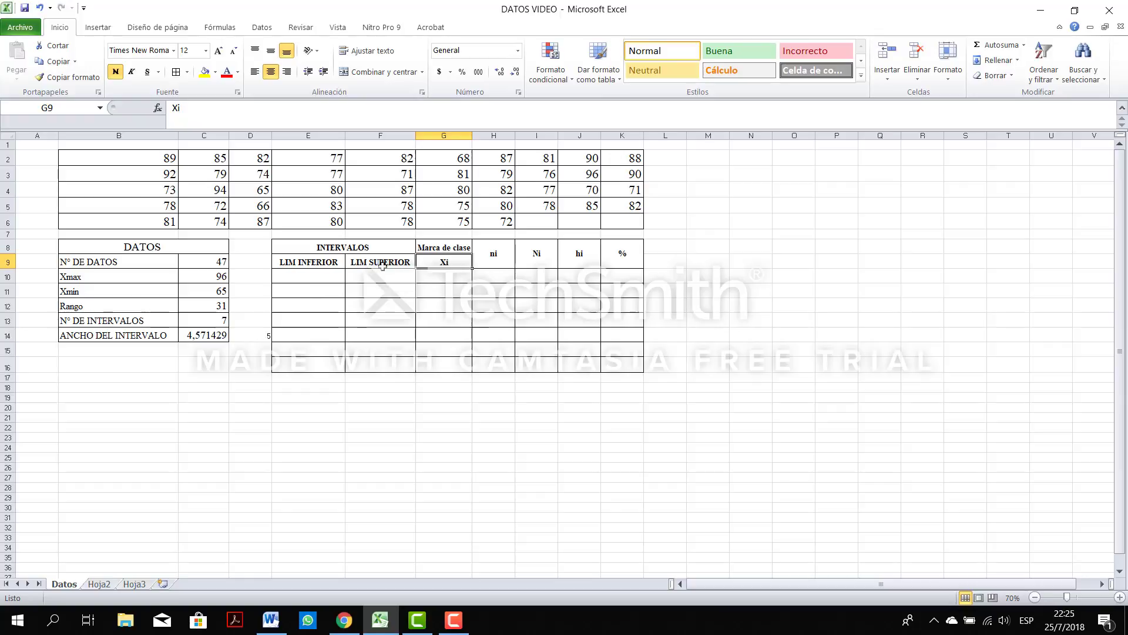
click(496, 263)
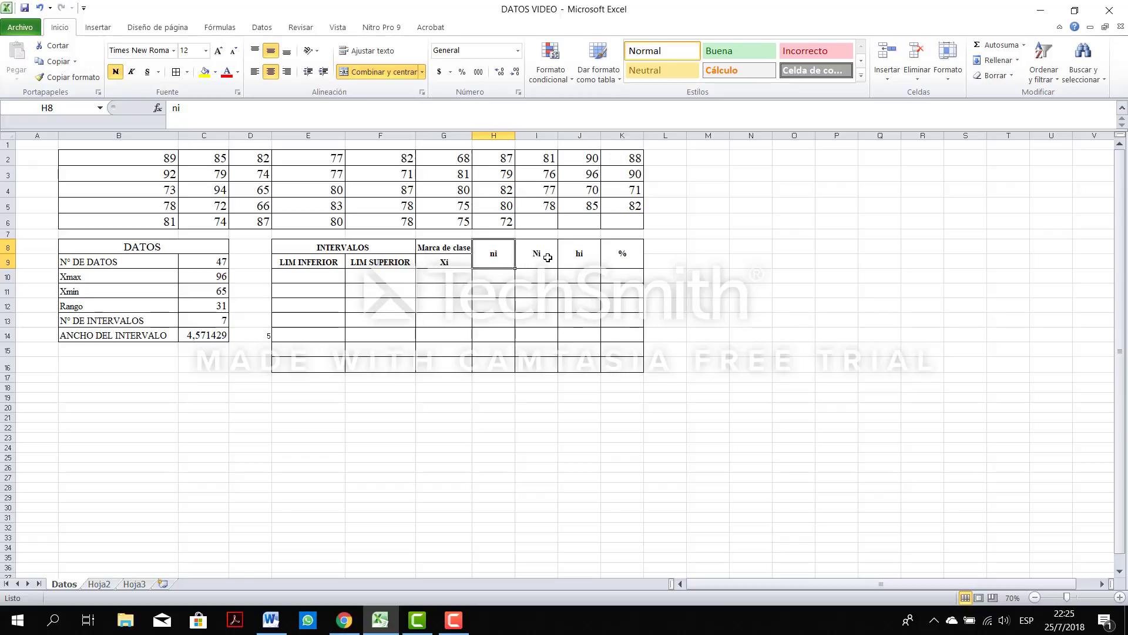
click(548, 257)
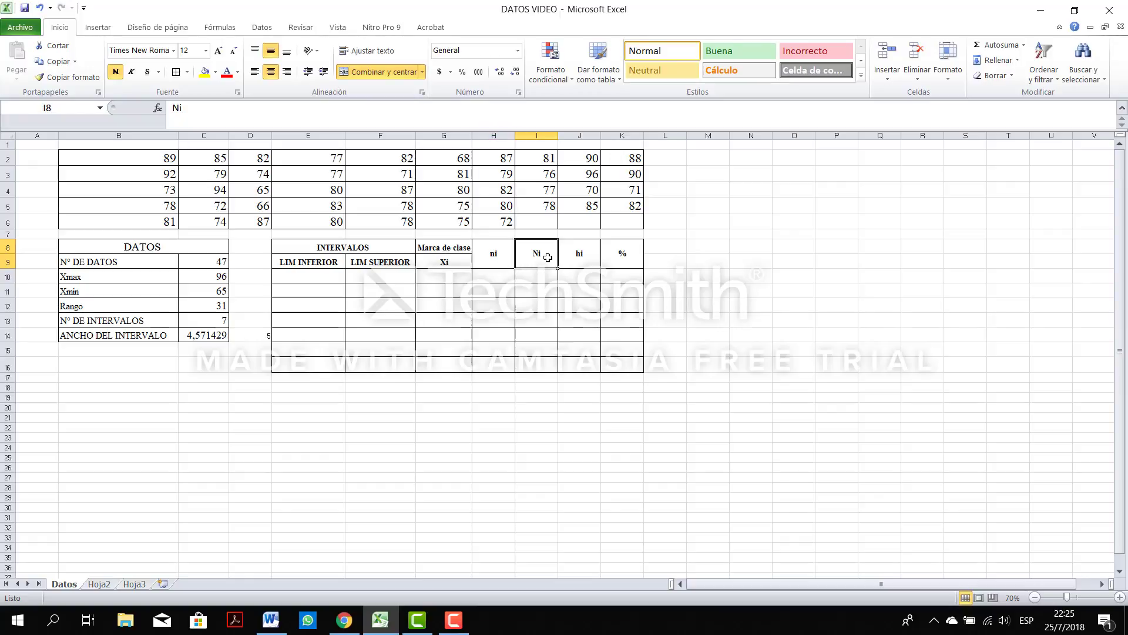
click(585, 254)
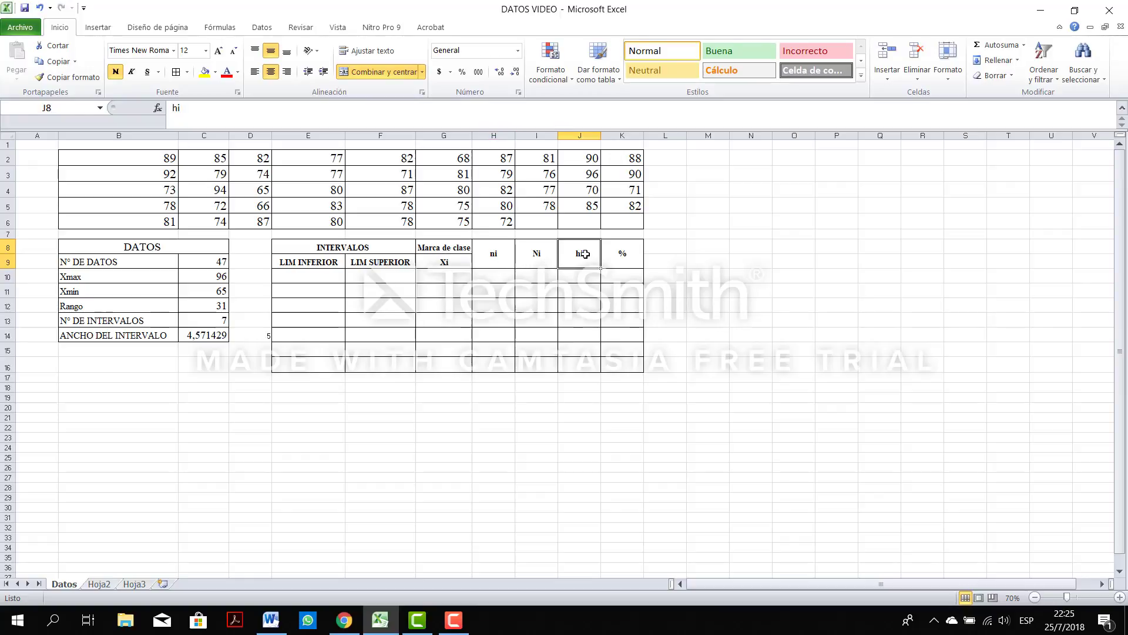
click(641, 253)
Step: Set the first LIM INFERIOR in E10 to reference the Xmin value with the formula =C11
click(313, 280)
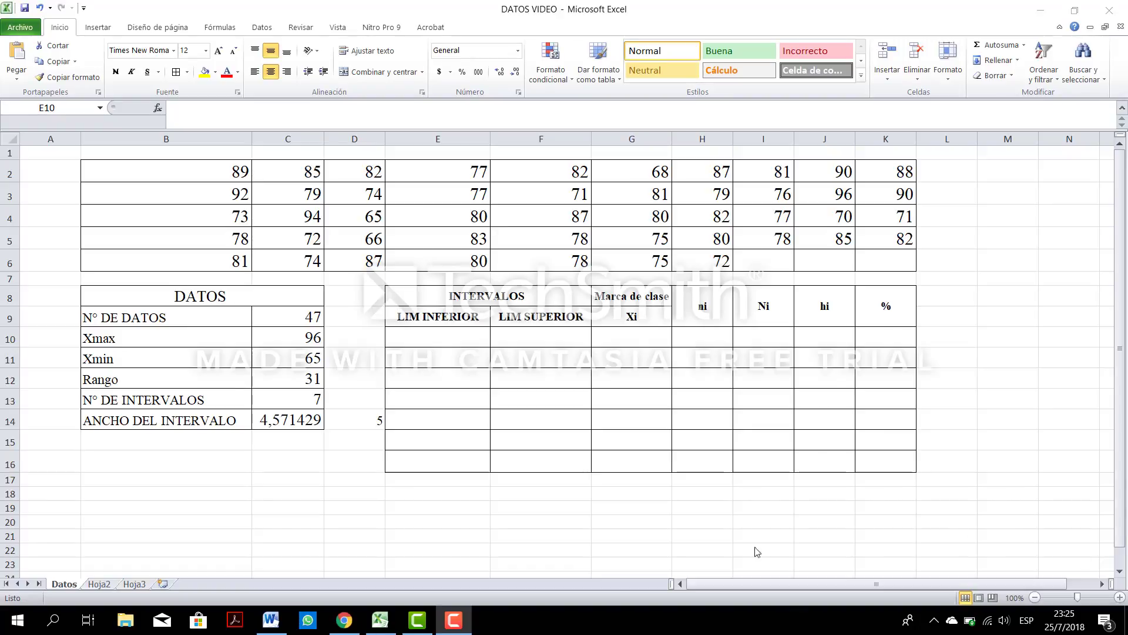
click(449, 342)
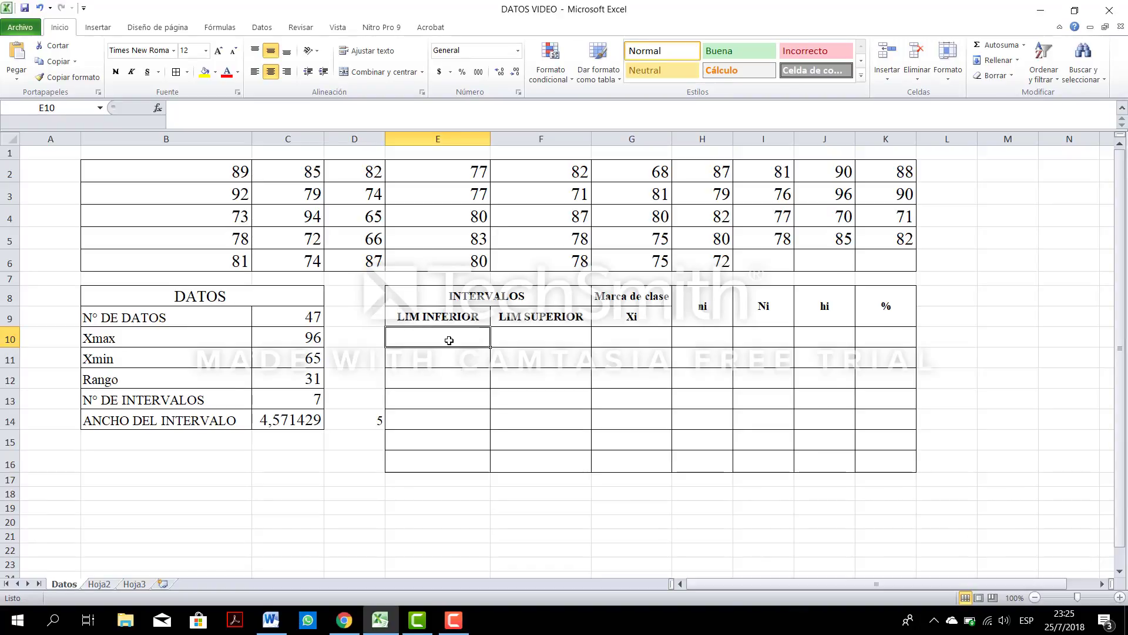
text(=)
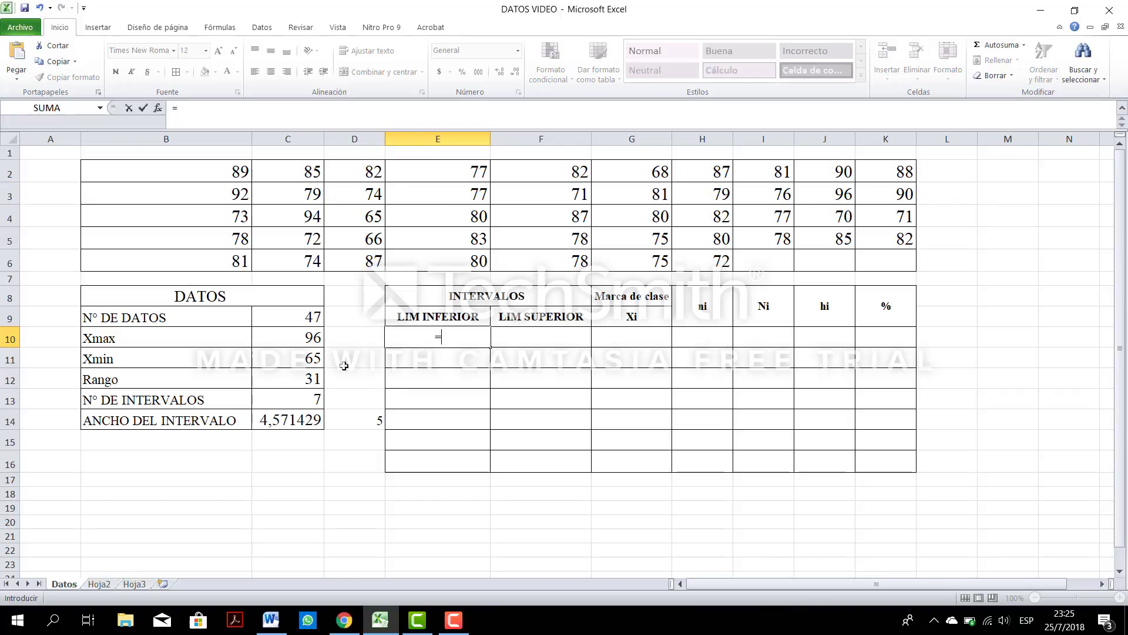
click(311, 358)
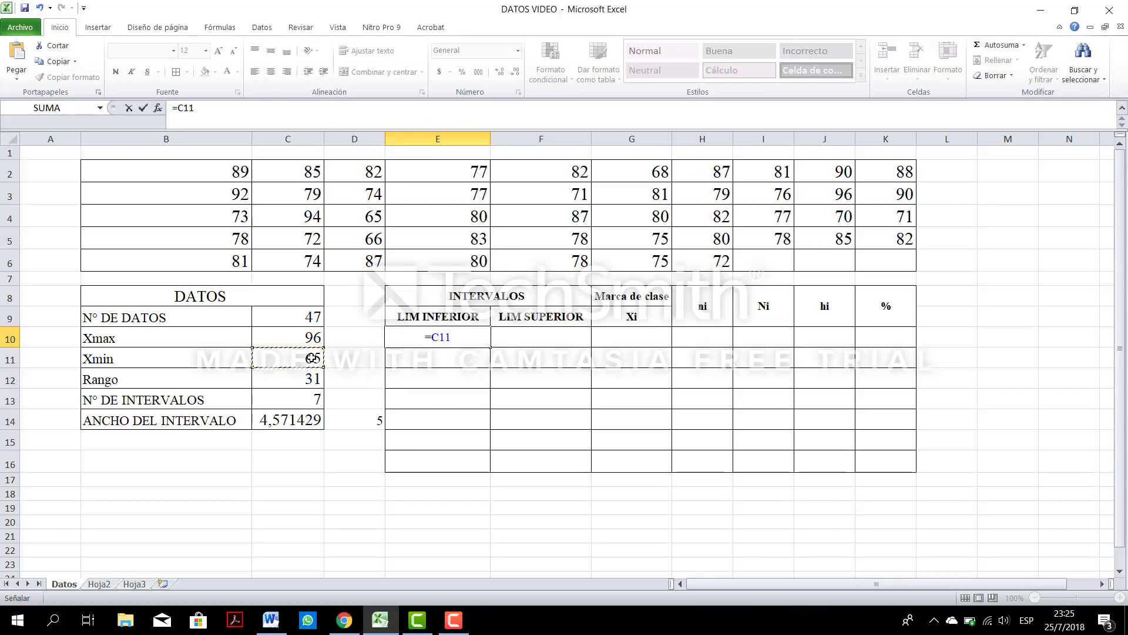
key(Return)
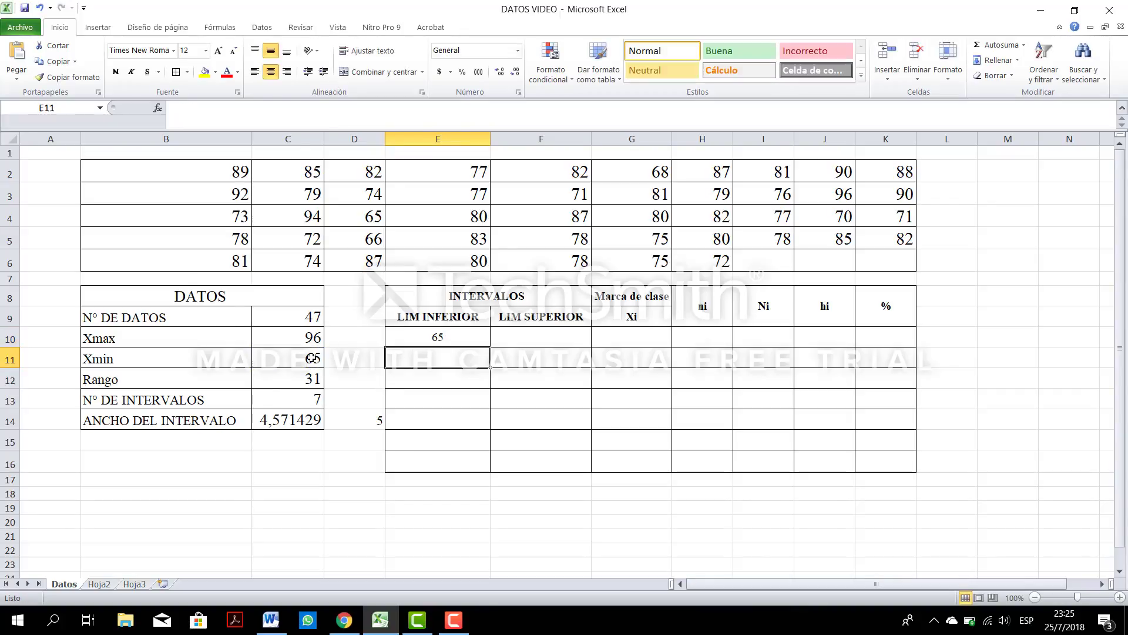
click(562, 340)
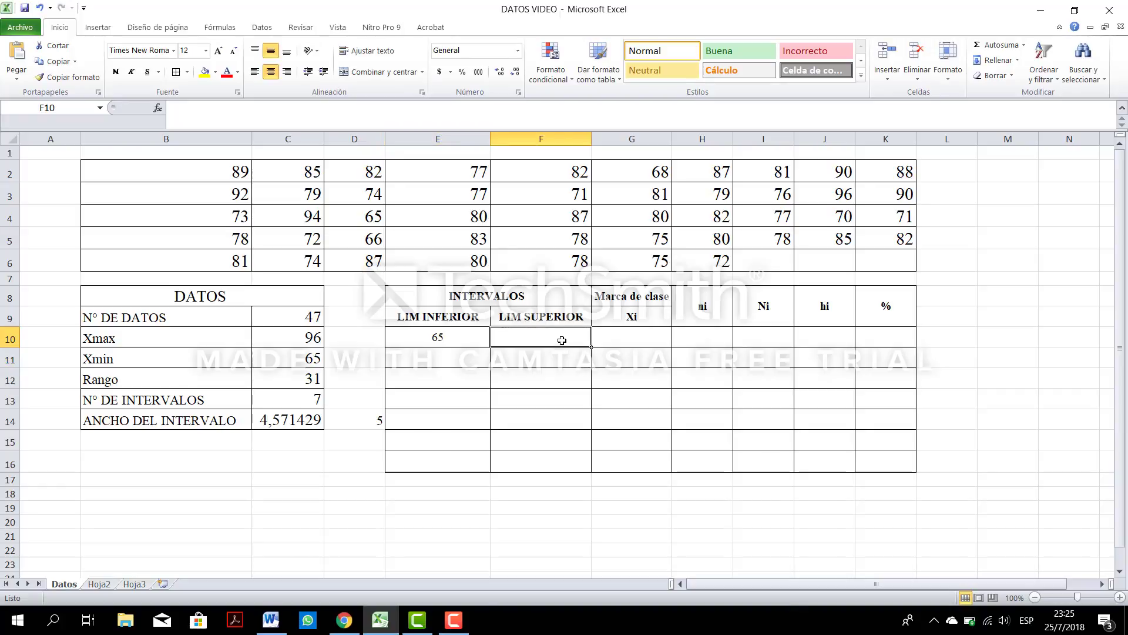
text(=)
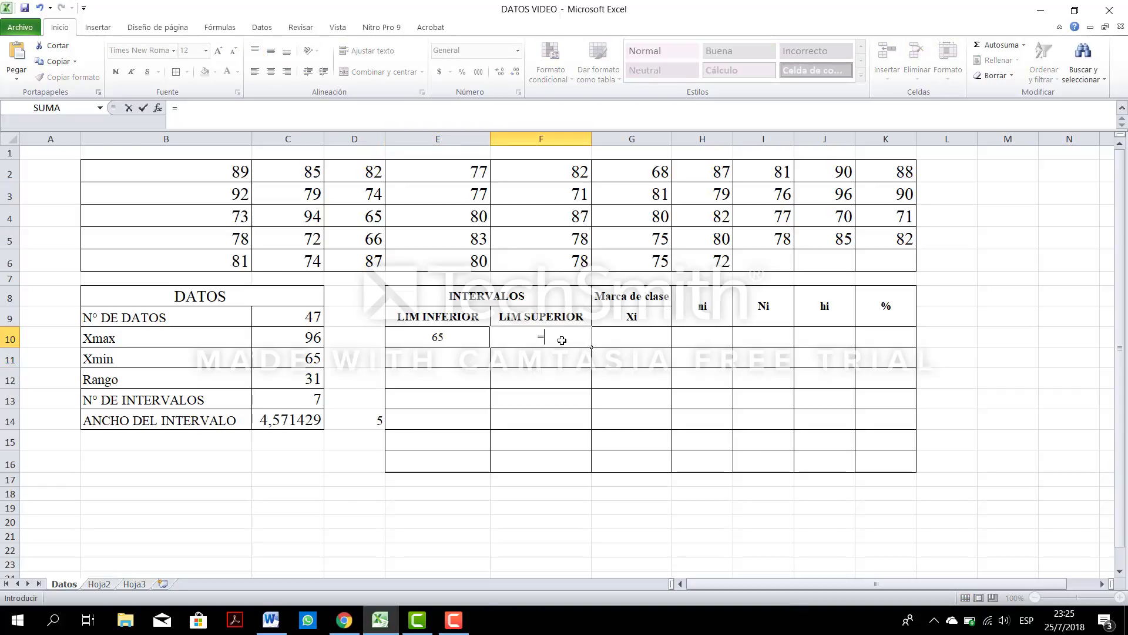
key(BackSpace)
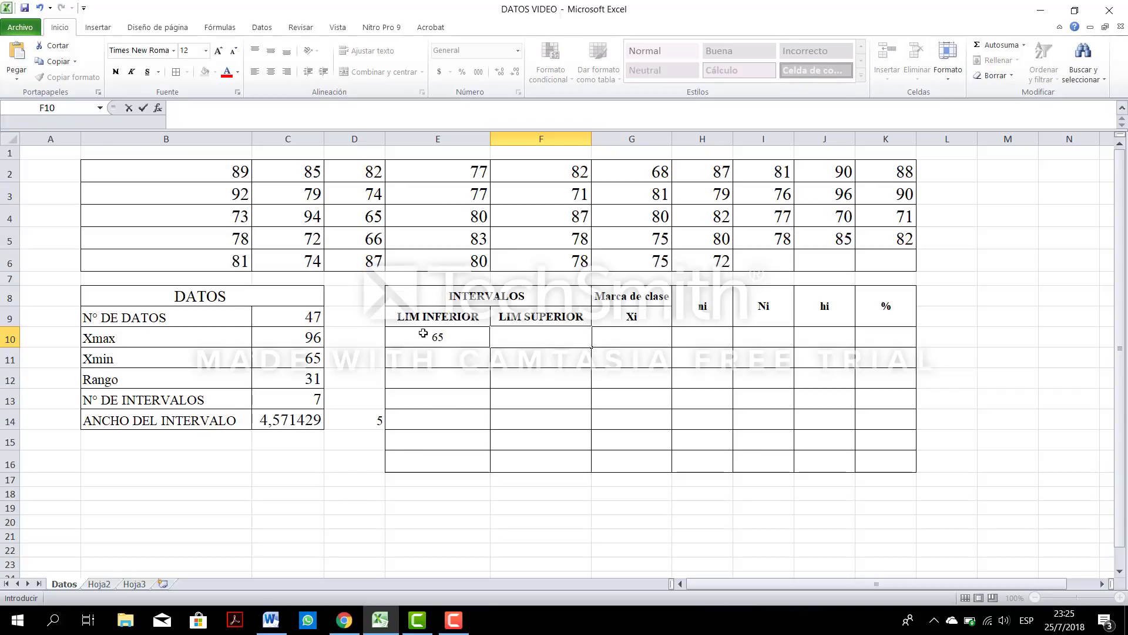
Step: Add the label DIFERENCIA in B15 below the DATOS table and enter 1 as its value in C15
click(234, 433)
key(Caps_Lock)
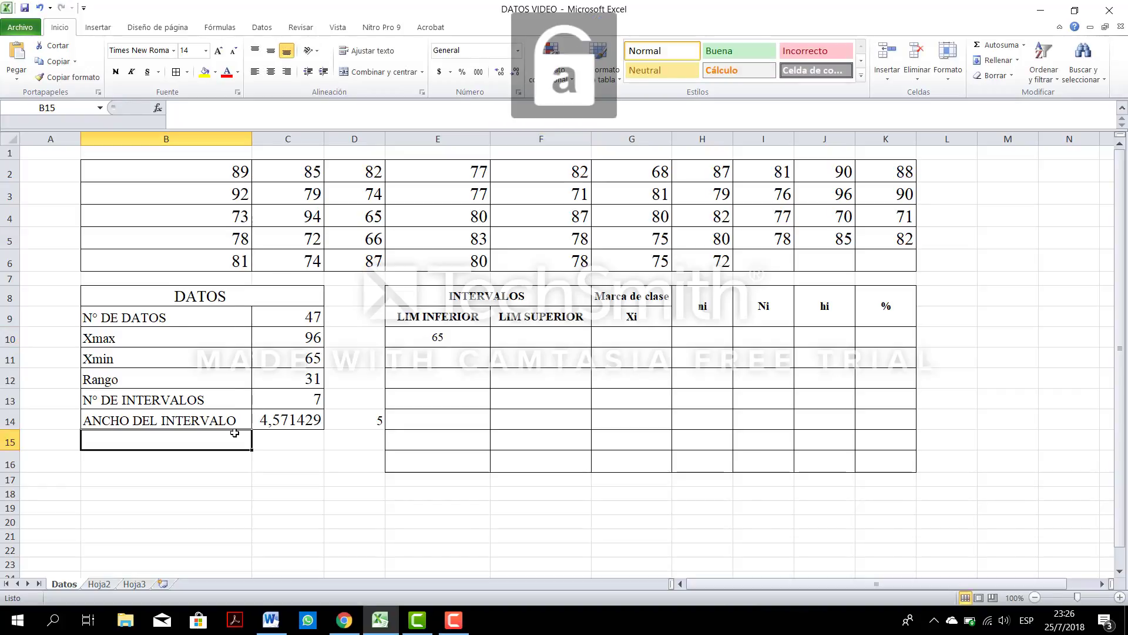
text(d)
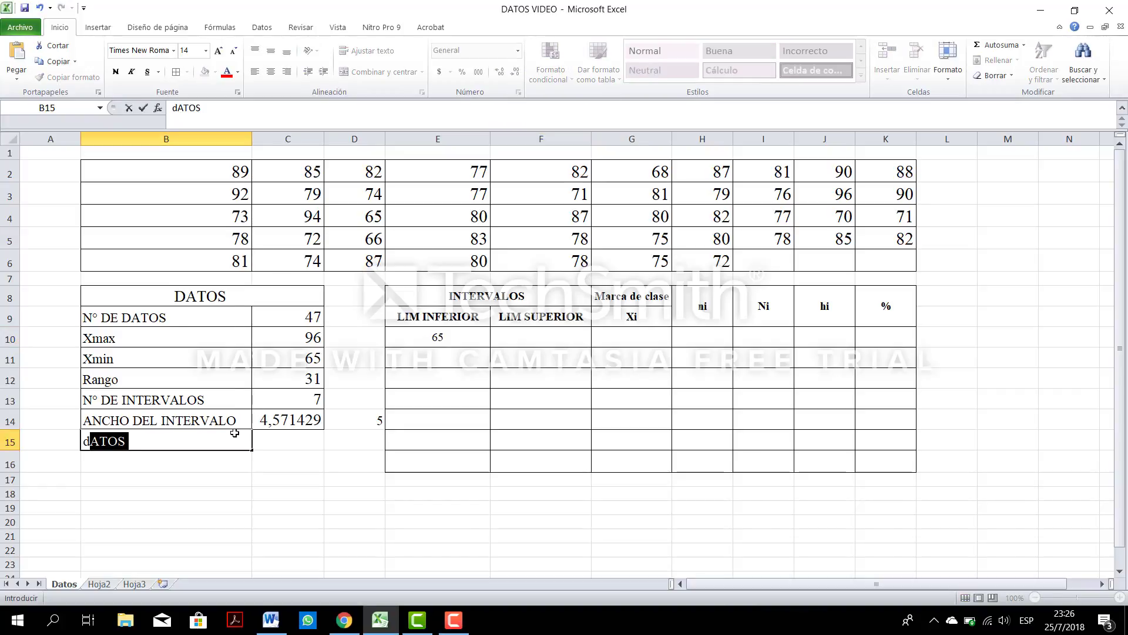
key(BackSpace)
key(Caps_Lock)
key(BackSpace)
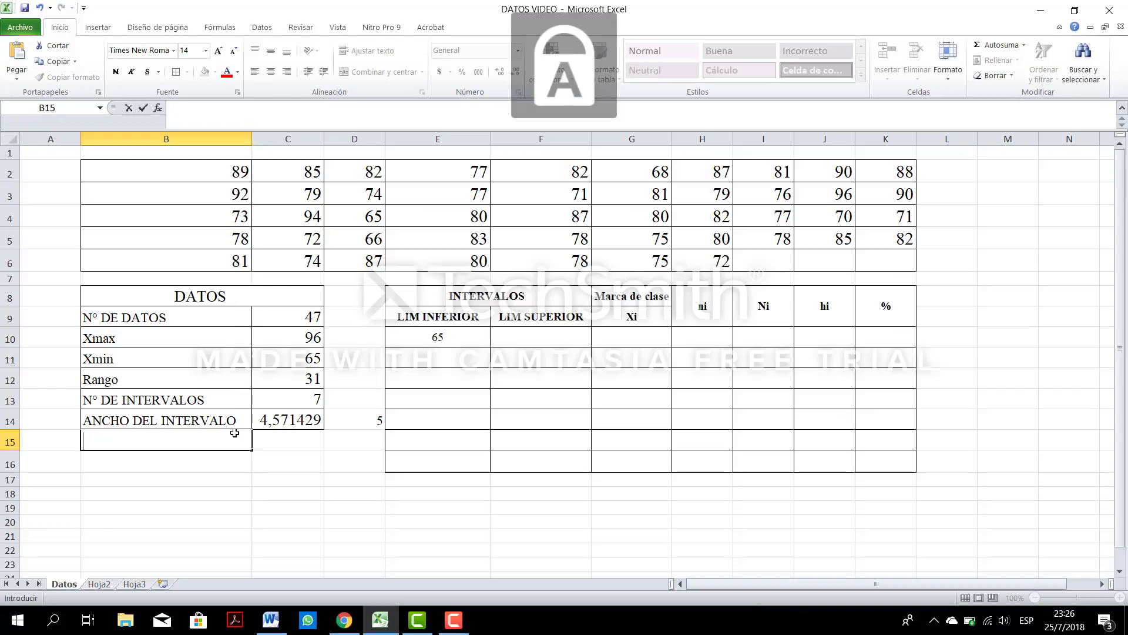
text(DIFEREN)
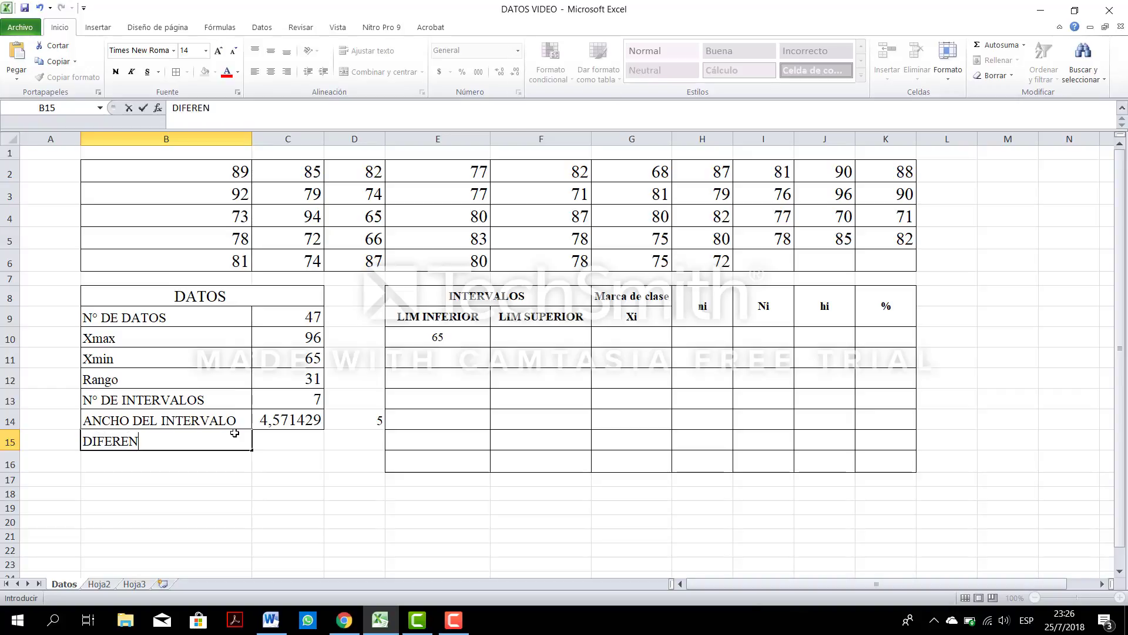
text(CIA)
key(Tab)
text(1)
Step: Calculate the first LIM SUPERIOR in F10 with the formula =(E10-C15)+D14
click(546, 337)
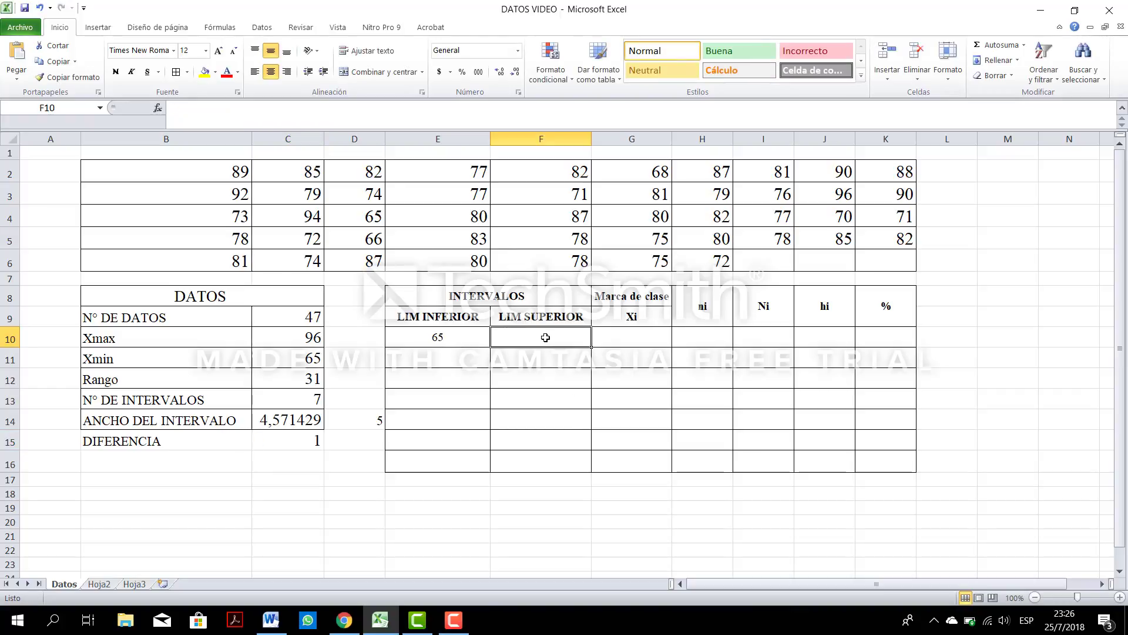
text(=()
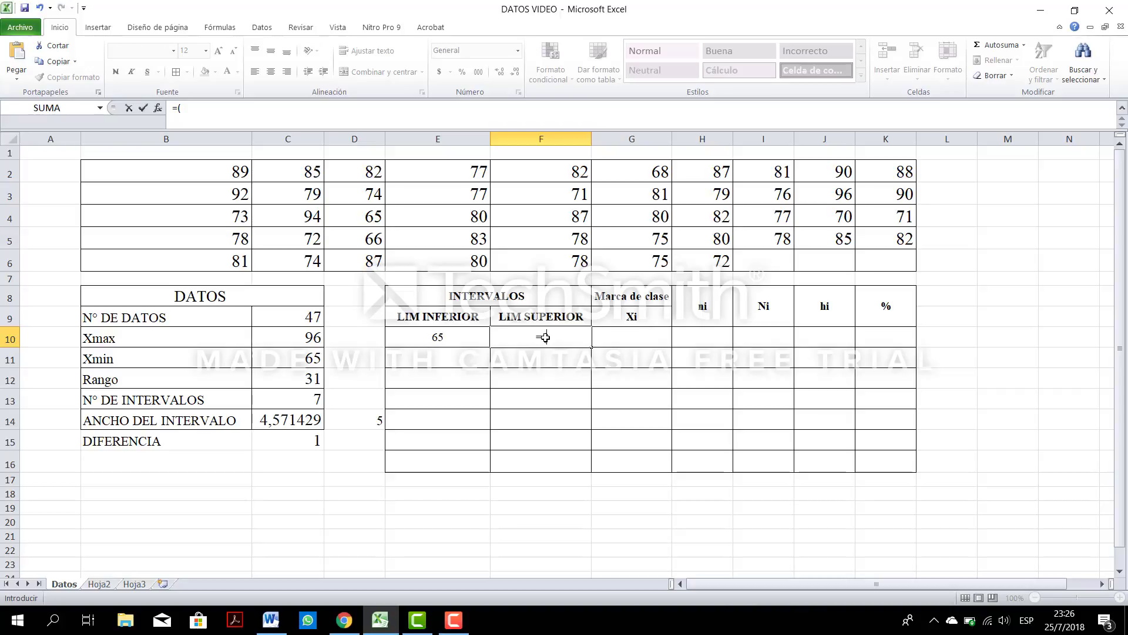
click(452, 333)
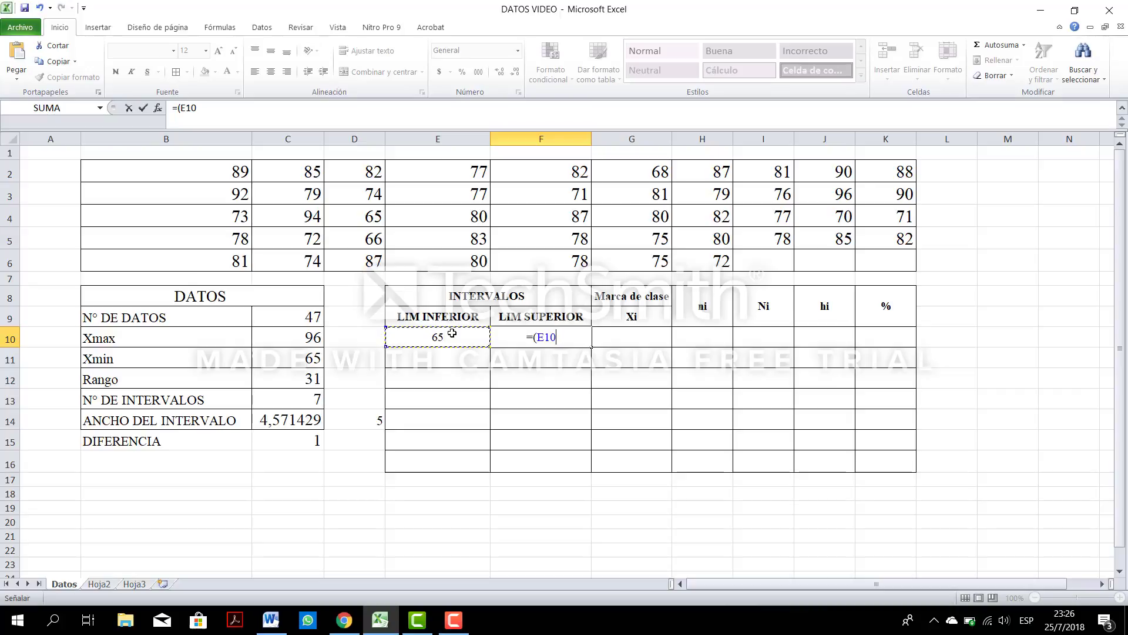
text(-)
click(281, 444)
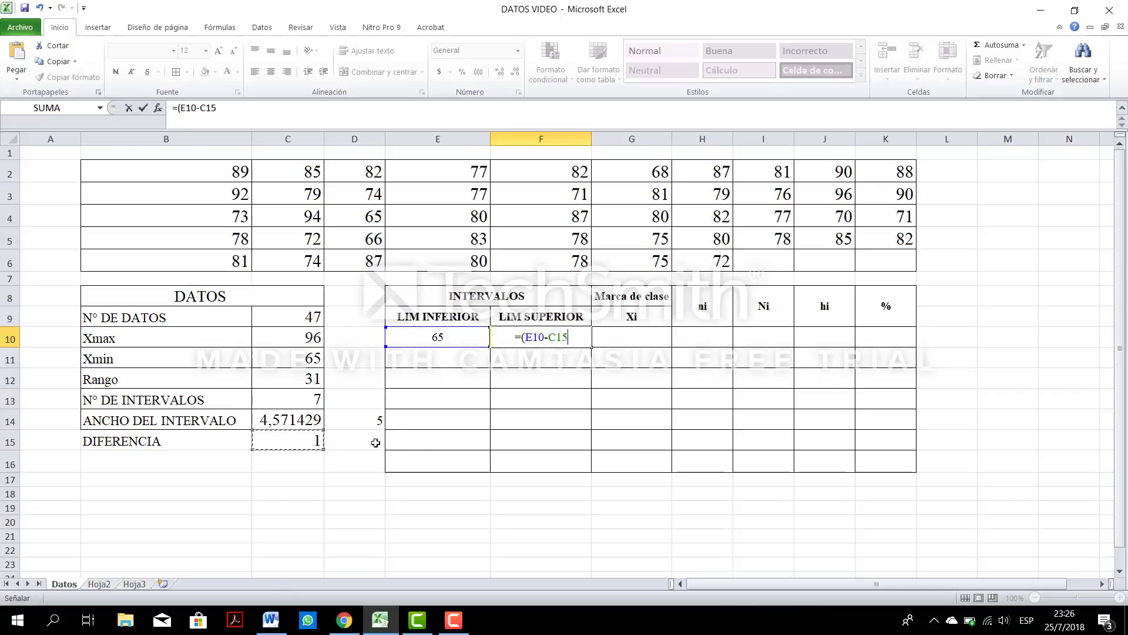
text(()
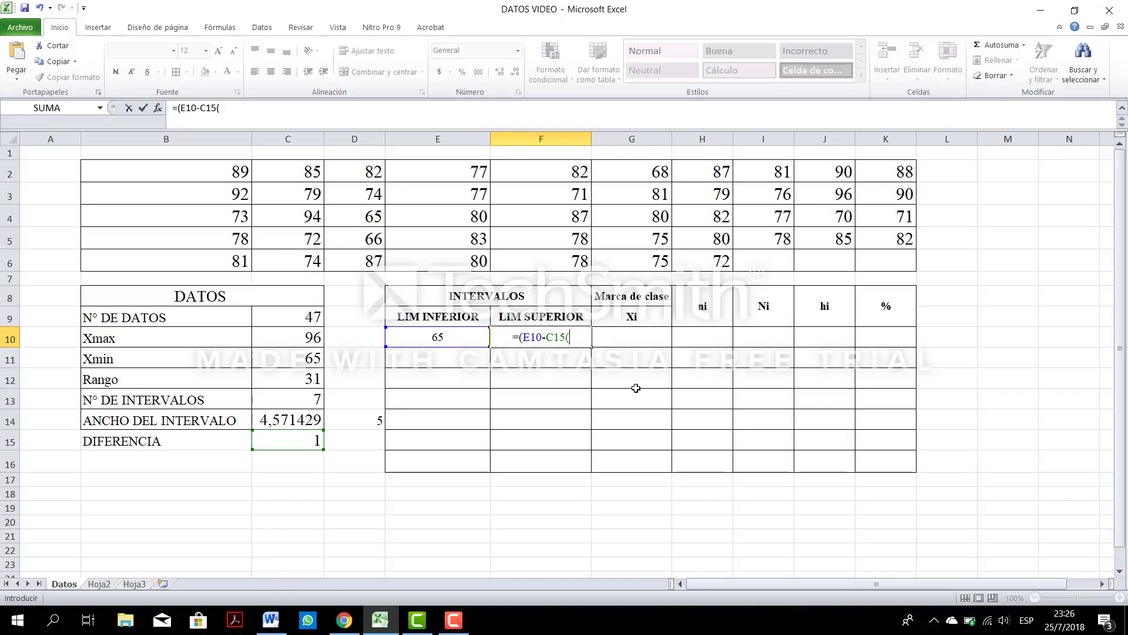
key(BackSpace)
text()+)
click(369, 423)
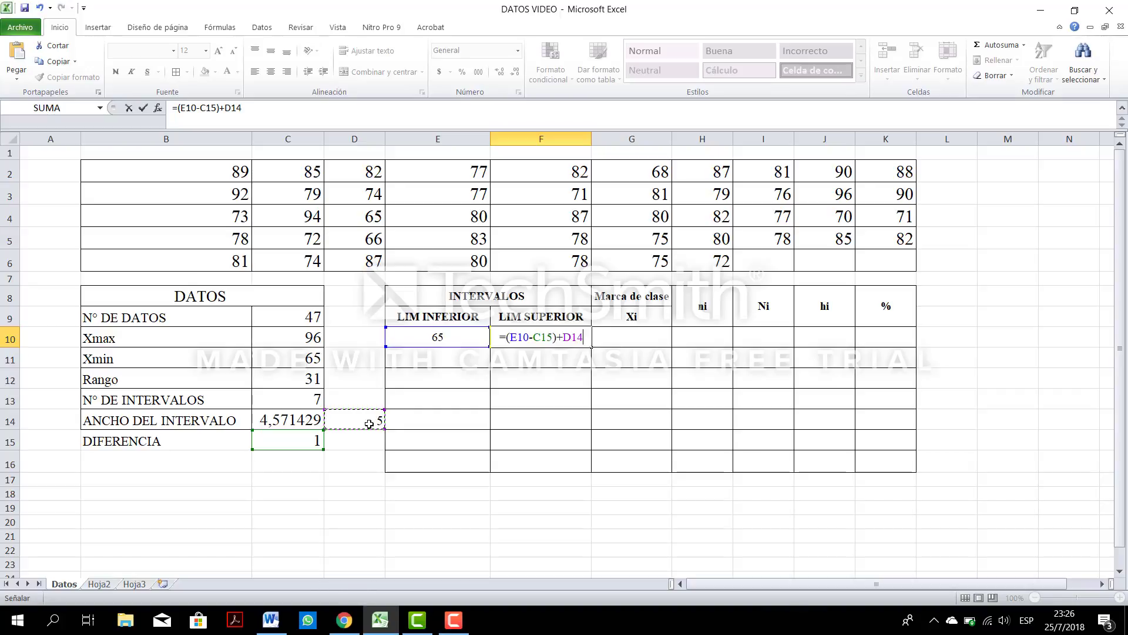
key(Return)
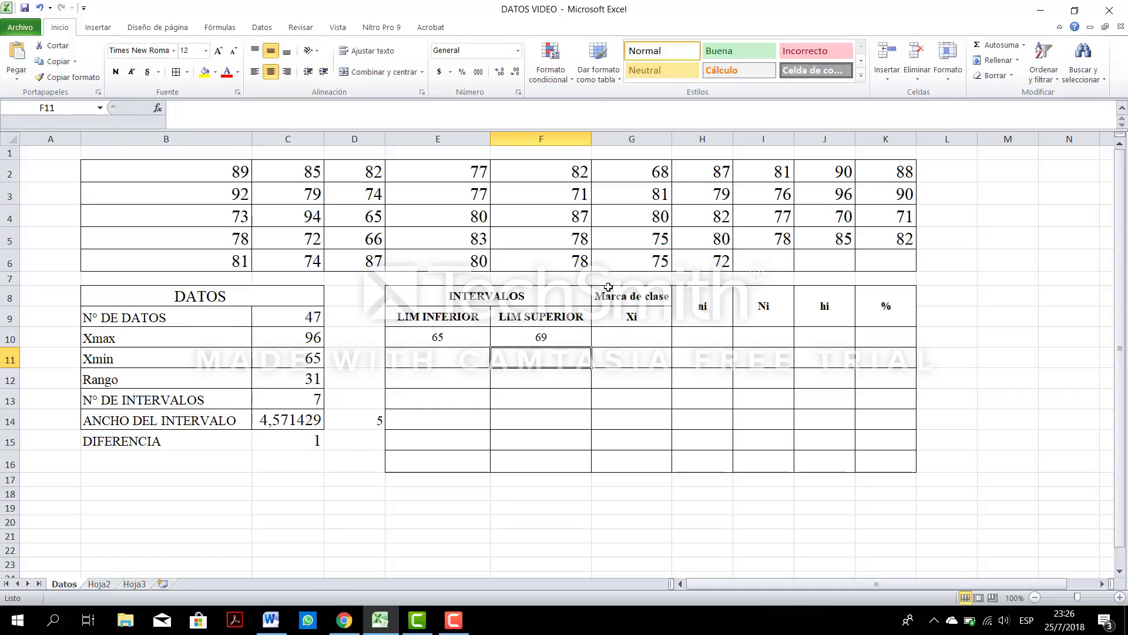
Step: Add the label SUMA in B16 below DIFERENCIA and enter 1 as its value in C16
click(453, 364)
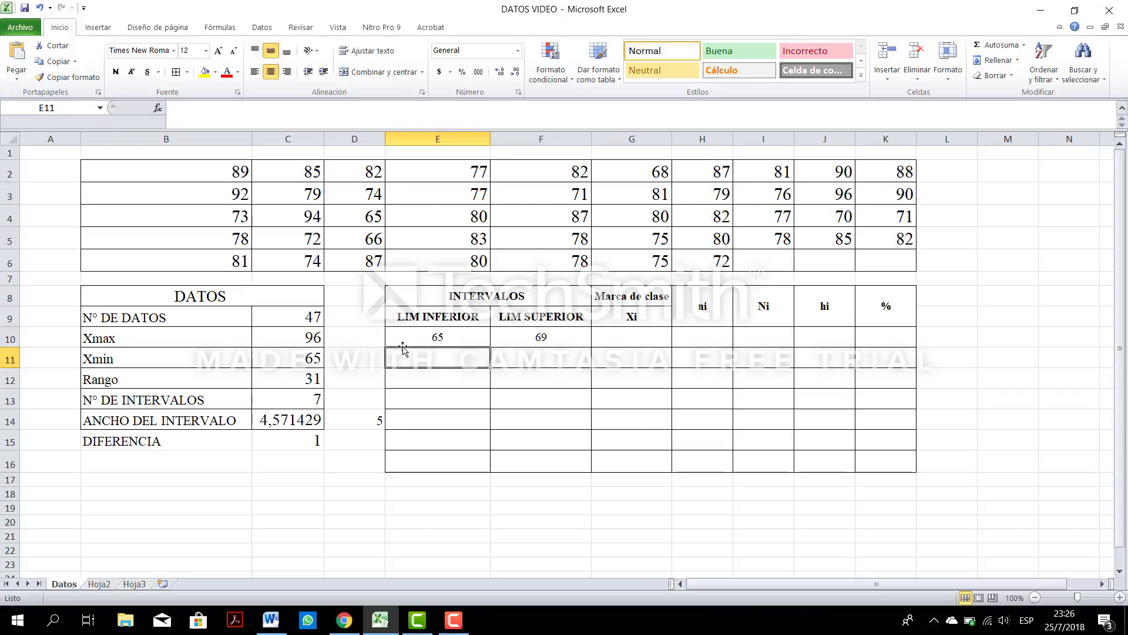
click(160, 461)
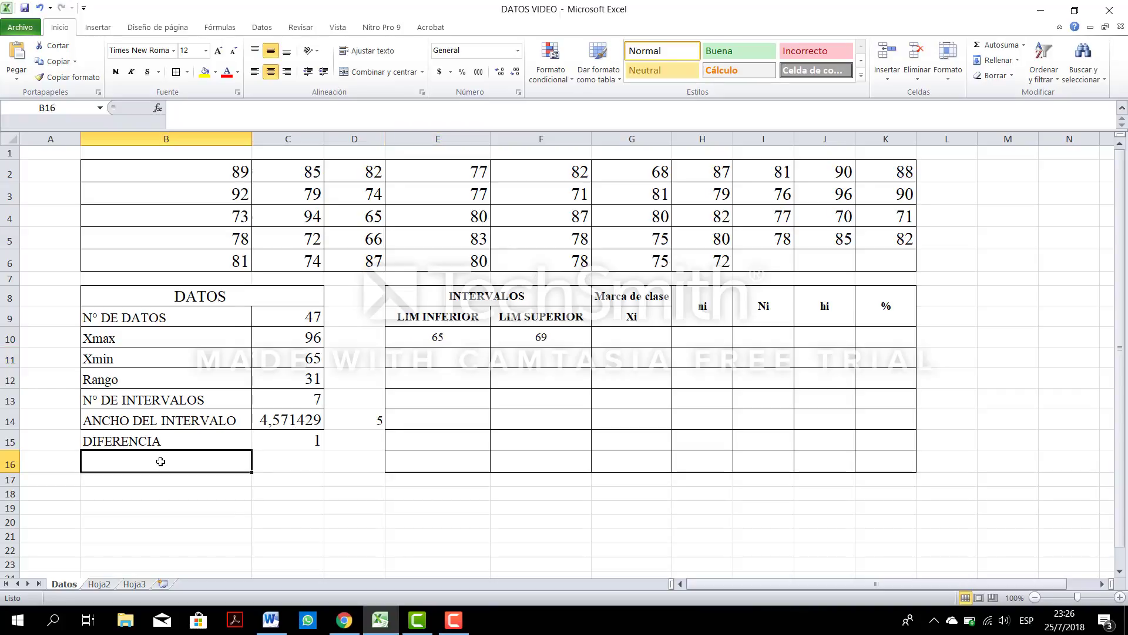
text(SUMA)
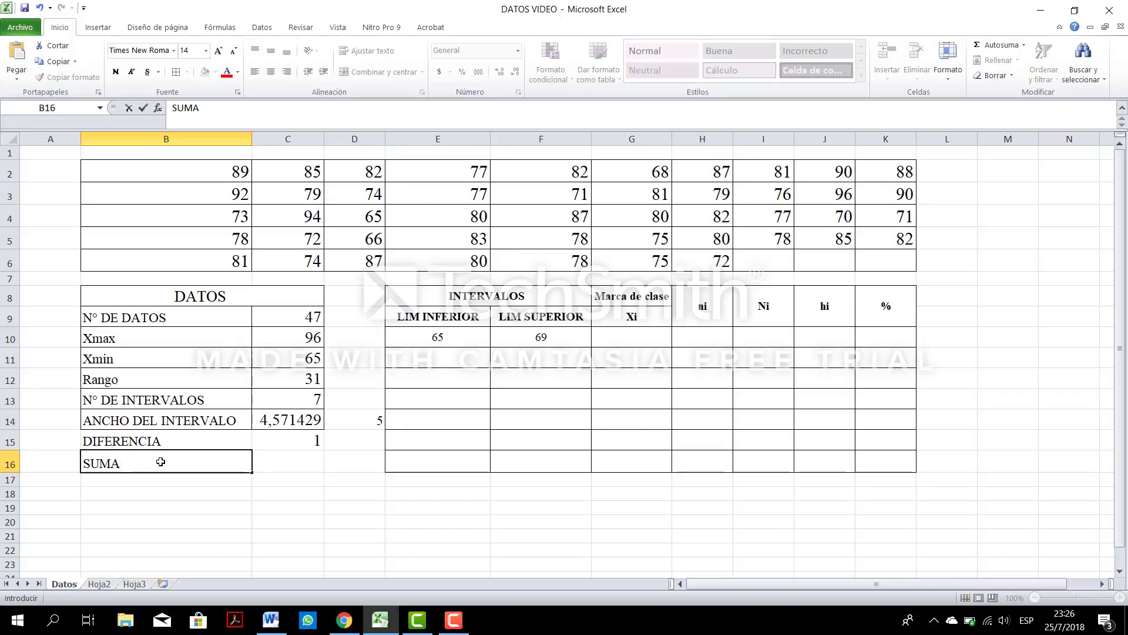
key(Tab)
text(1)
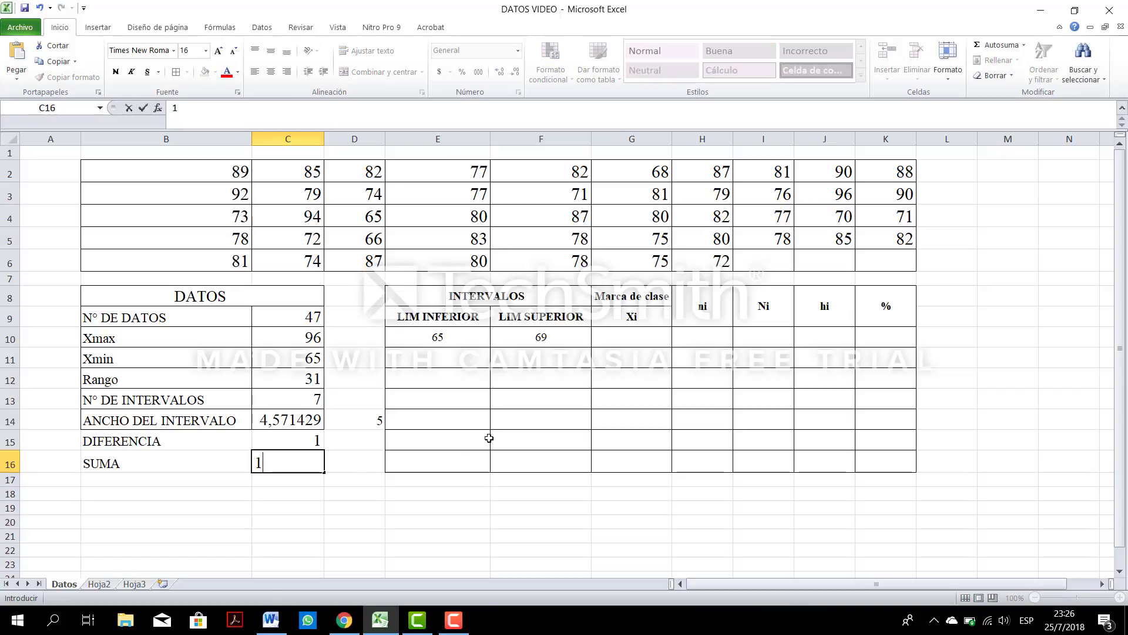
Step: Calculate the second LIM INFERIOR in E11 with the formula =(F10+C16)
click(466, 361)
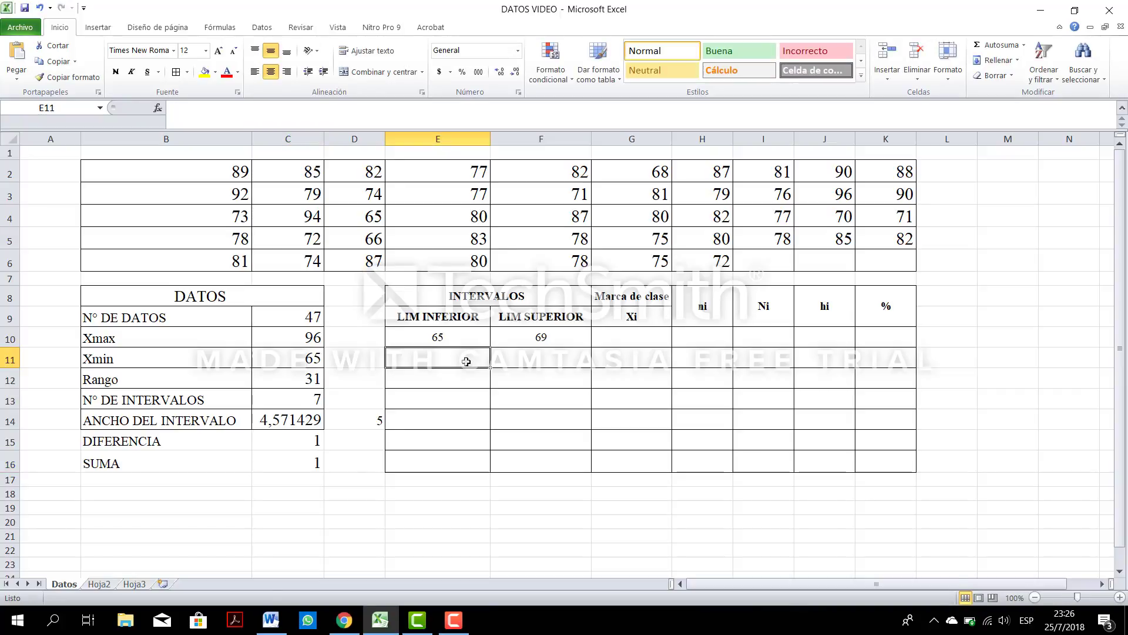
double_click(466, 361)
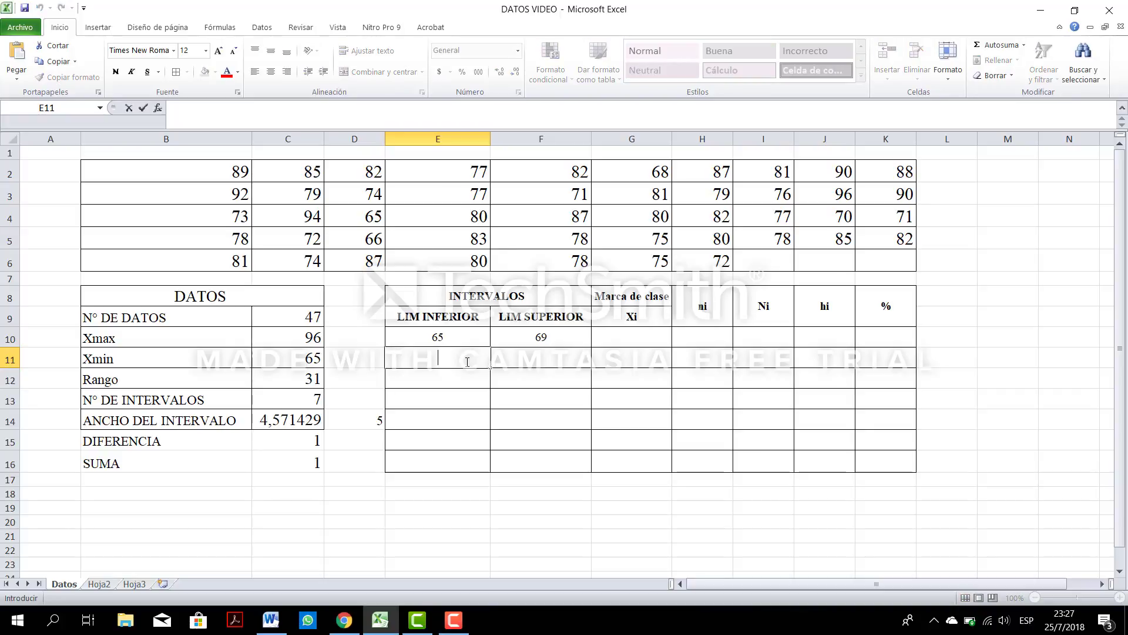
text(=)
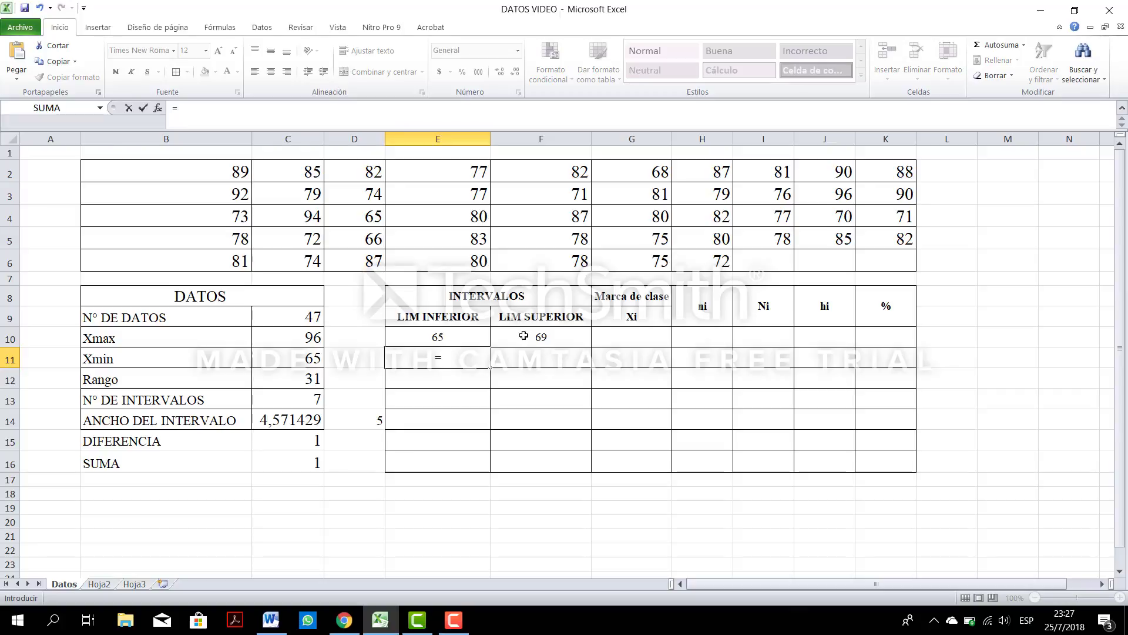
text(()
click(523, 336)
text(+)
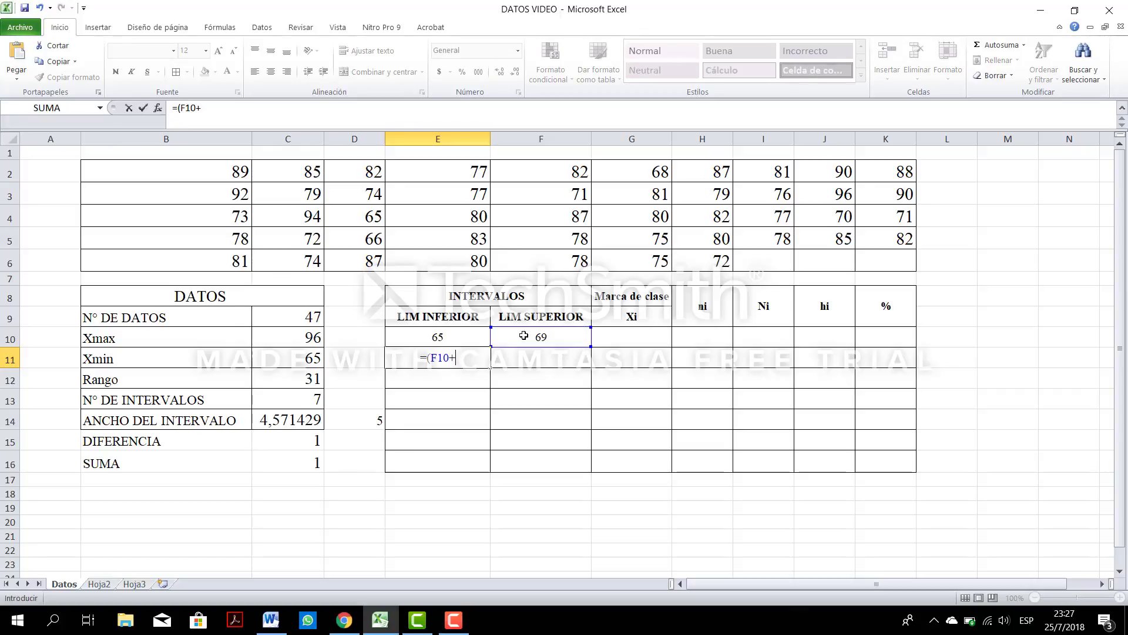
click(308, 465)
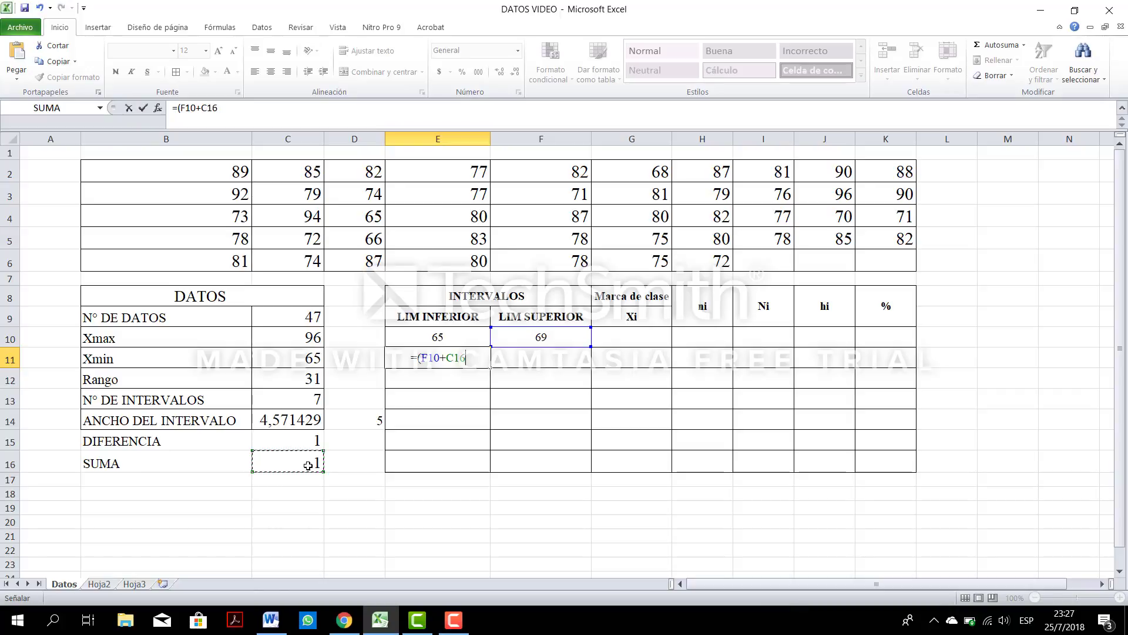
text(=)
key(BackSpace)
text())
key(Return)
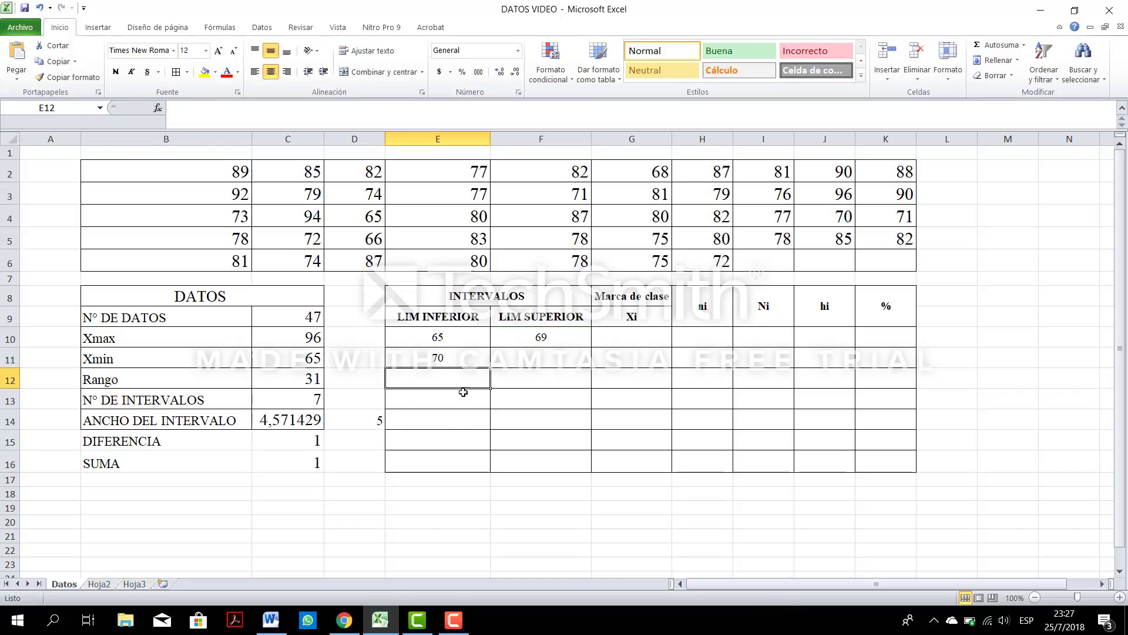
Step: Calculate the second LIM SUPERIOR in F11 with the formula =(E11-C15)+D14
click(536, 362)
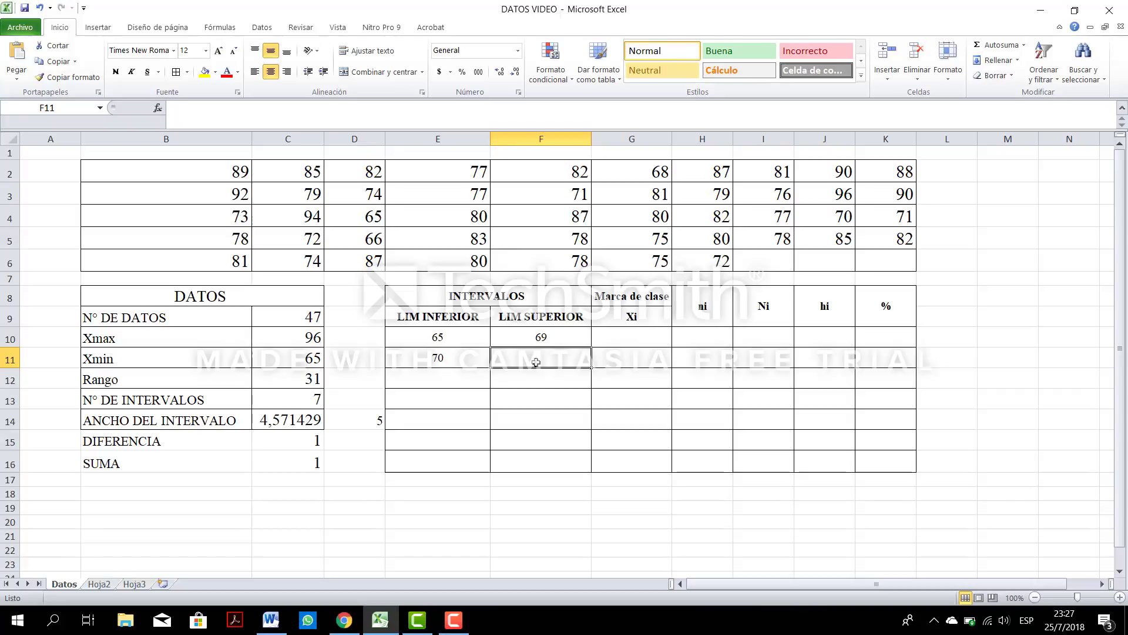
text(=)
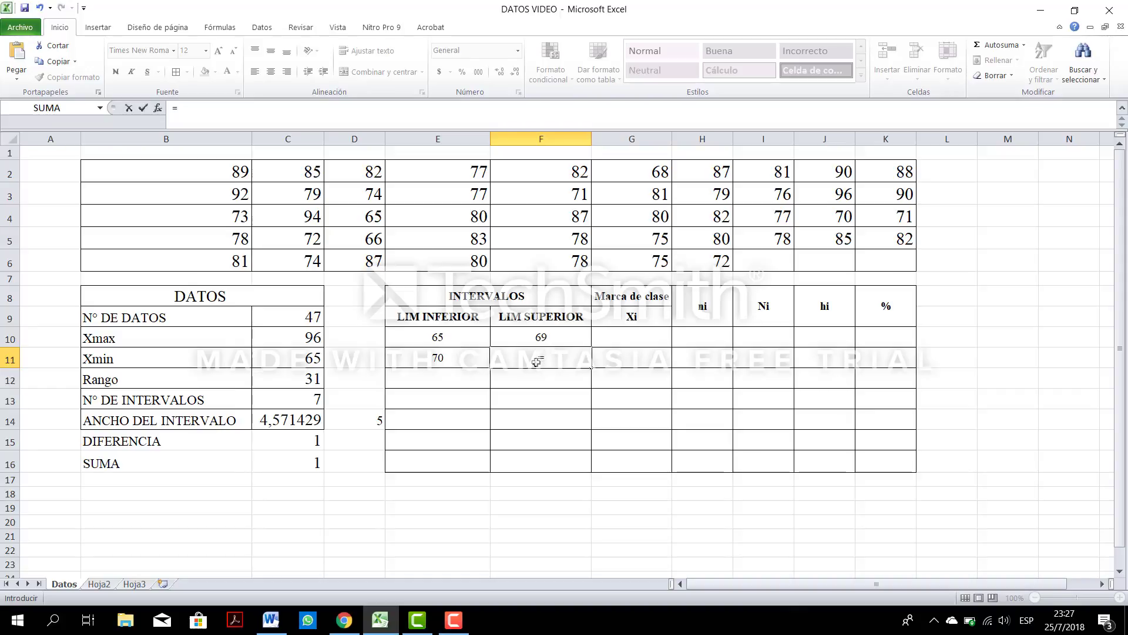
text(()
click(438, 358)
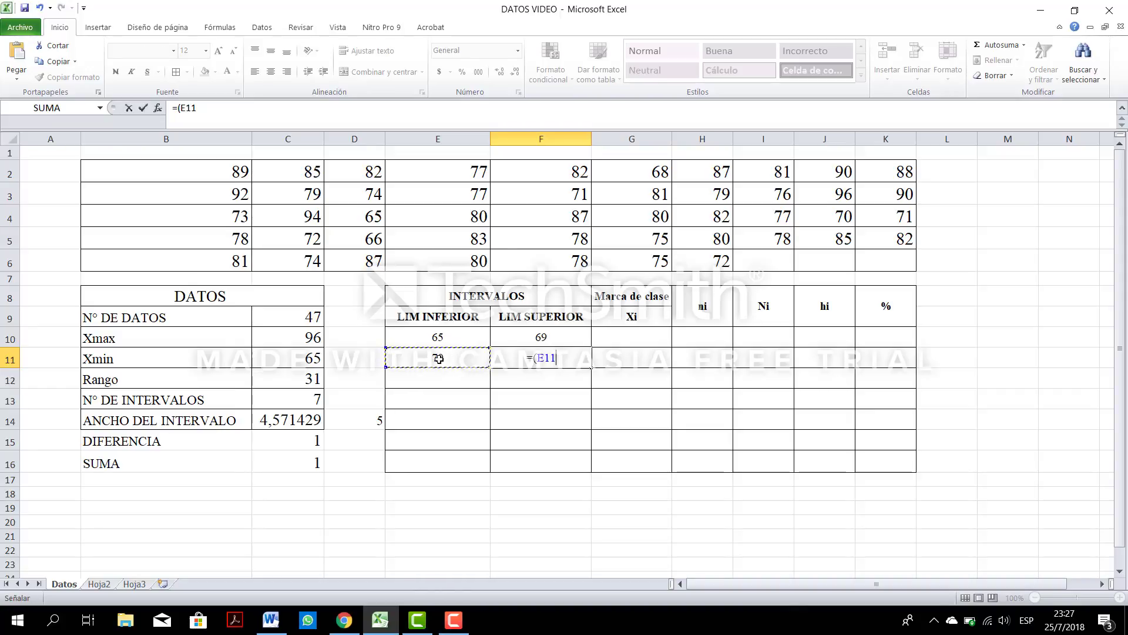
text(-)
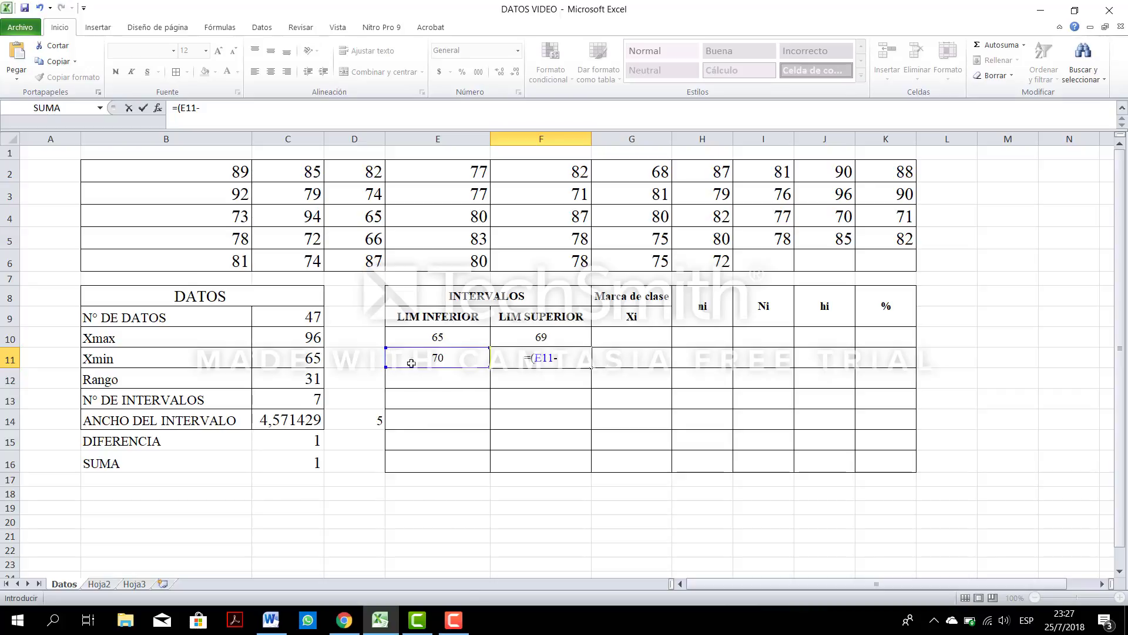
click(304, 443)
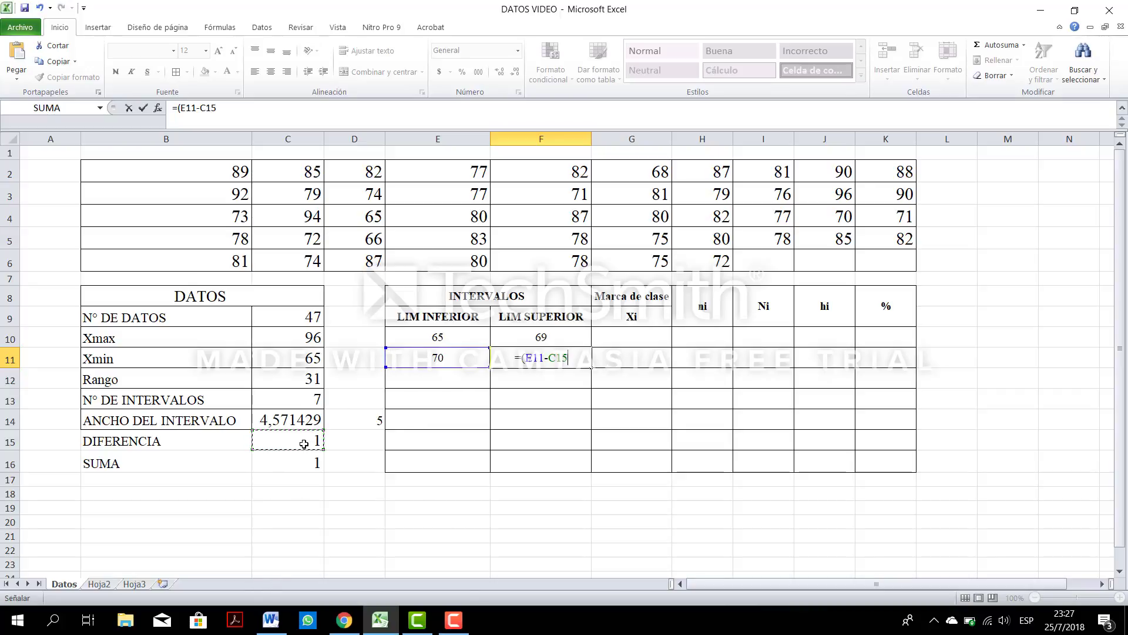
text())
key(BackSpace)
text())
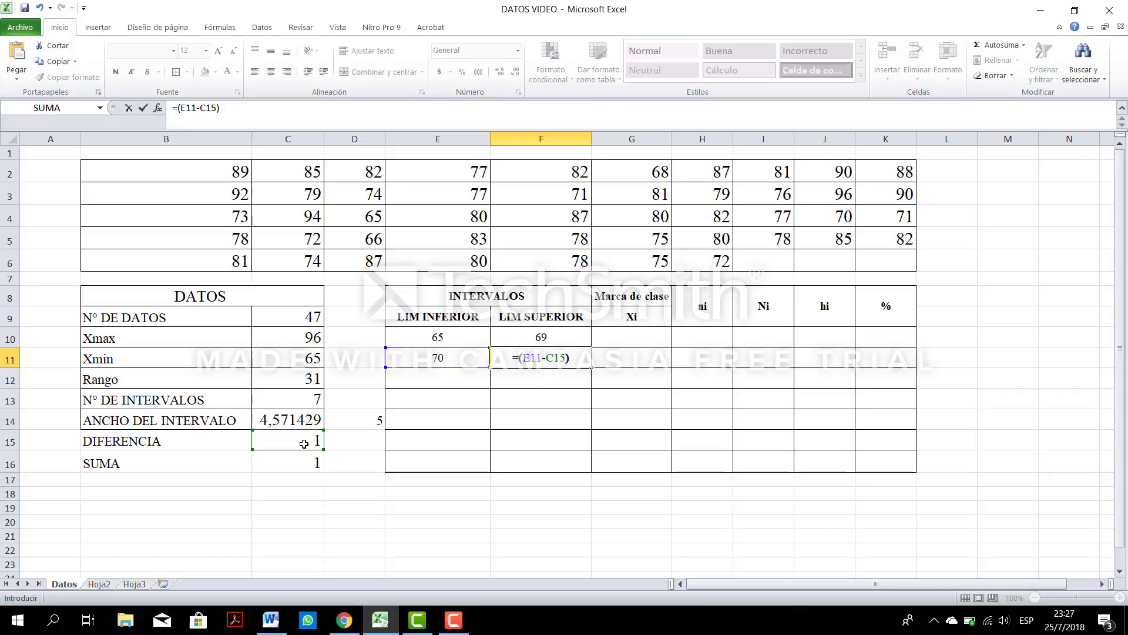
text(+)
click(343, 428)
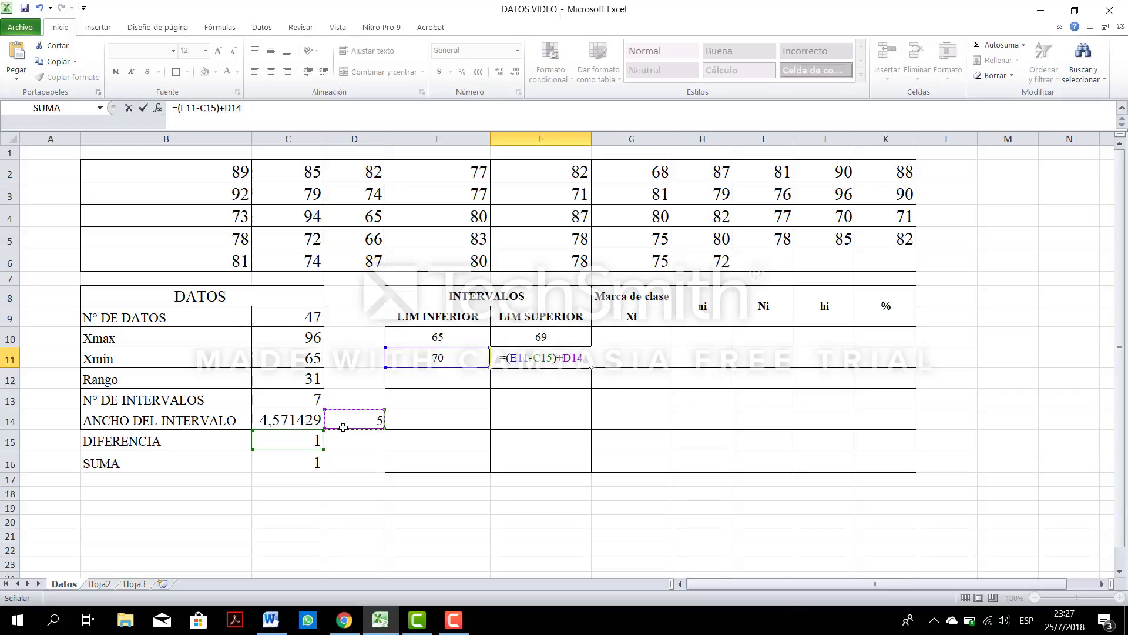
key(Return)
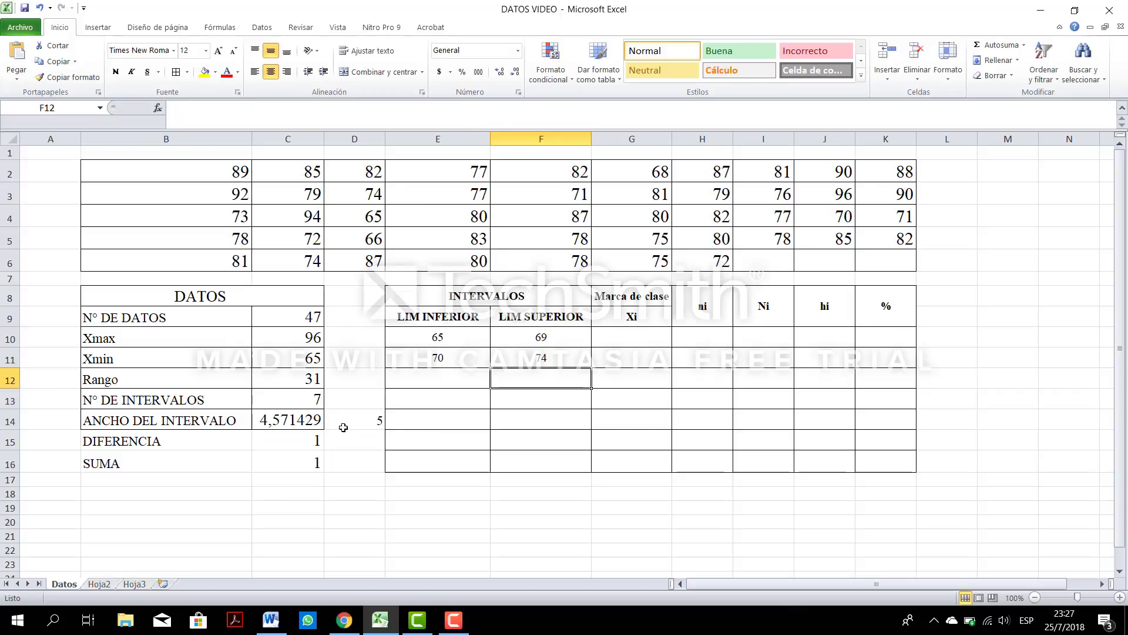
Step: Make the SUMA reference in E11 absolute so the formula reads =(F10+$C$16)
click(469, 362)
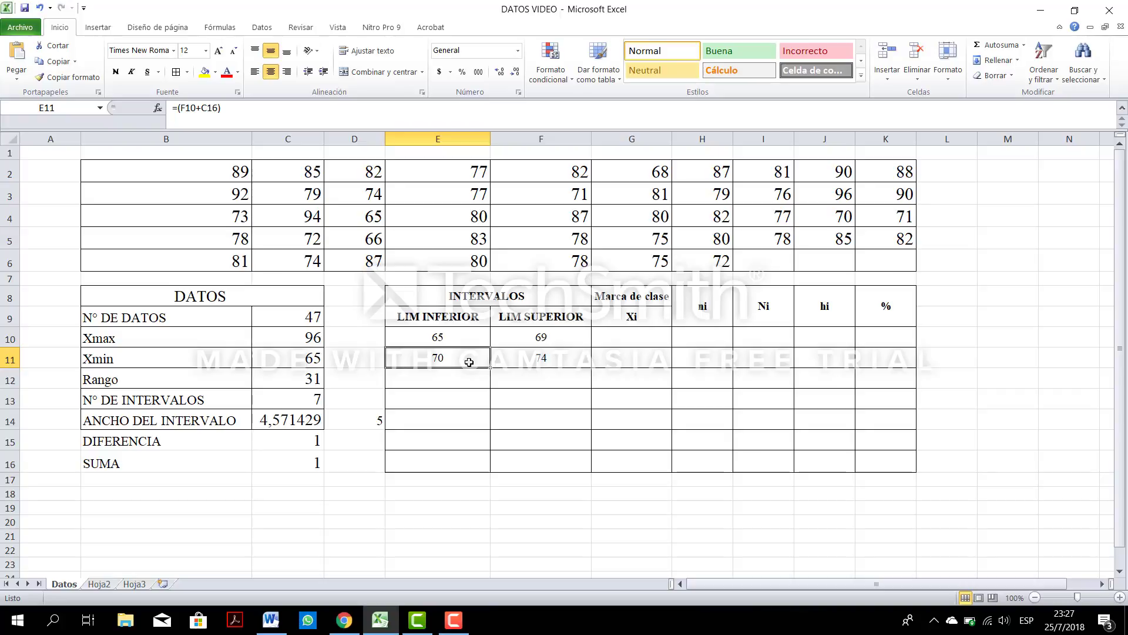
double_click(469, 362)
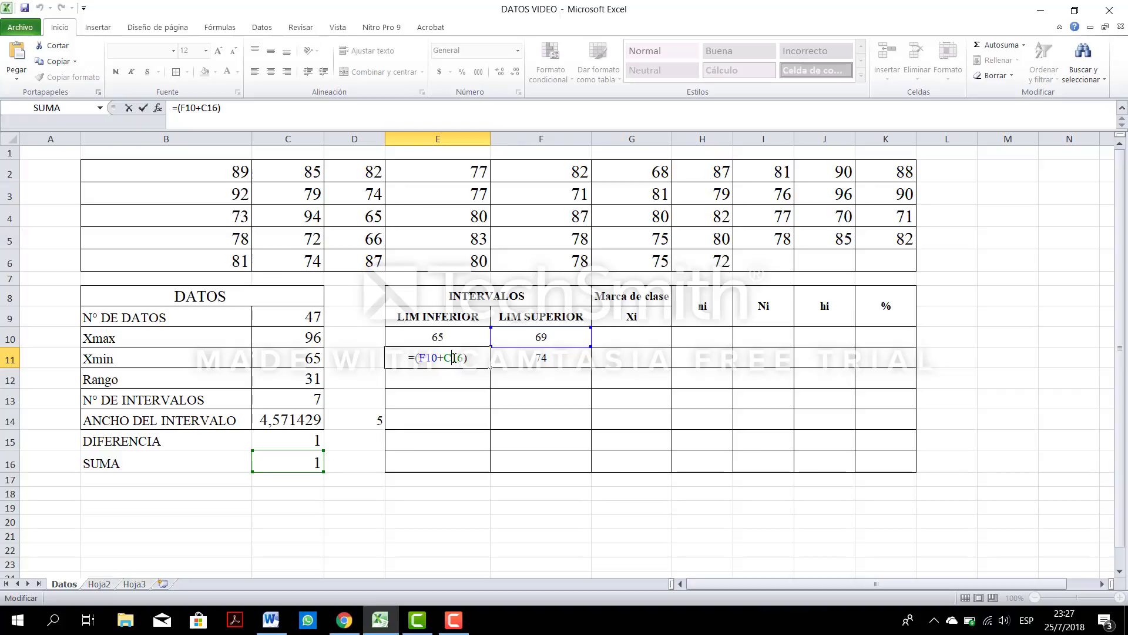
text($C$)
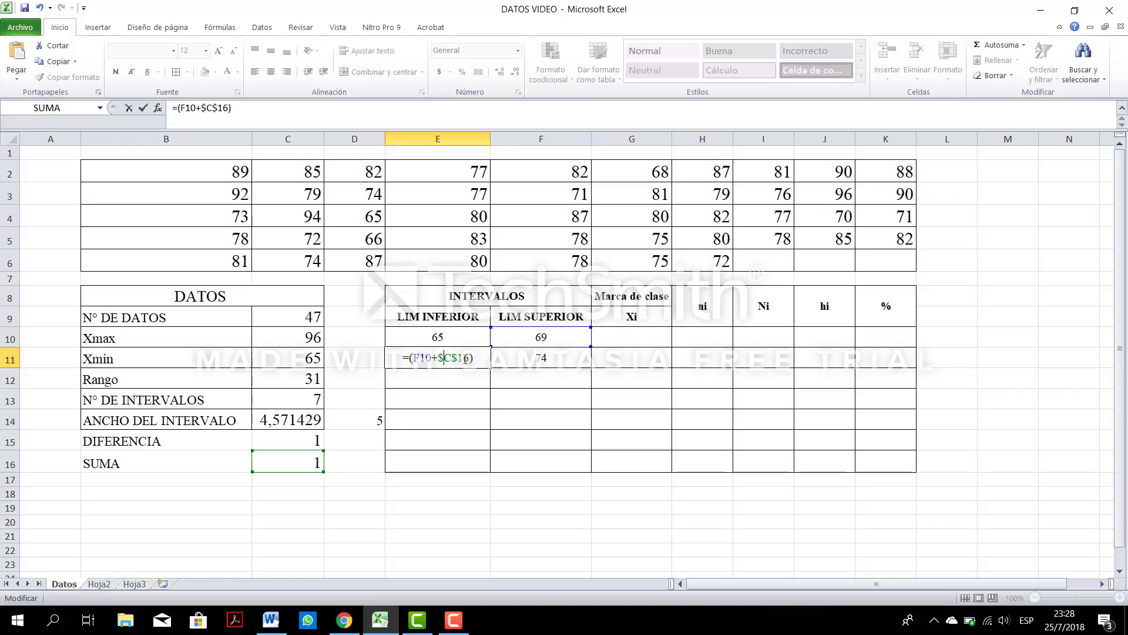
Step: Make the DIFERENCIA and interval width references in F11 absolute so the formula reads =(E11-$C$15)+$D$14
click(516, 363)
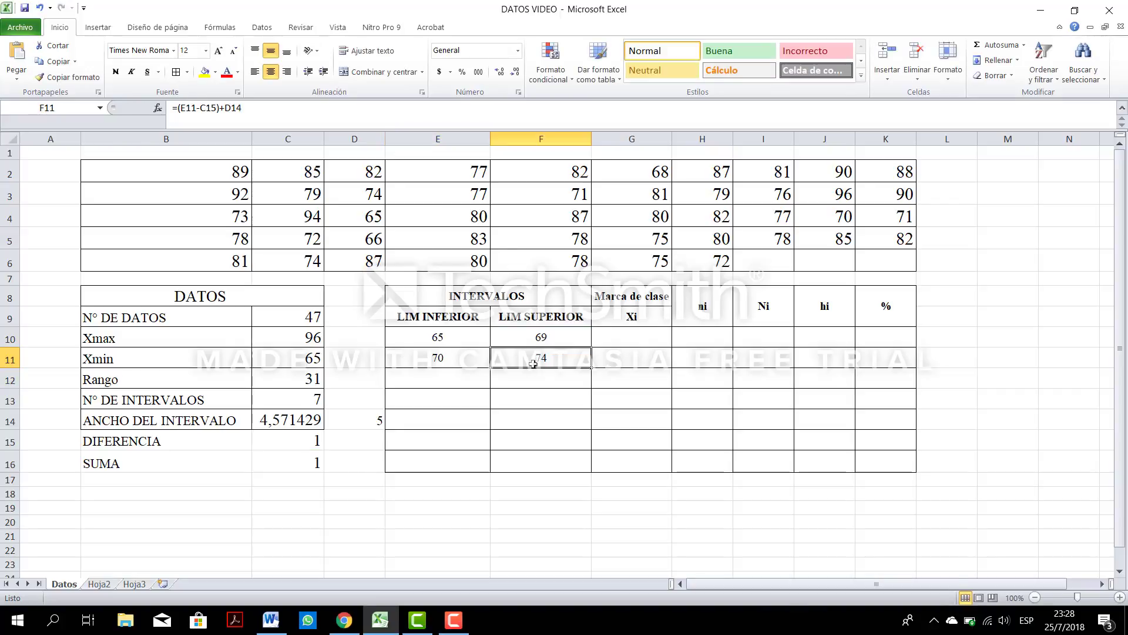
double_click(534, 363)
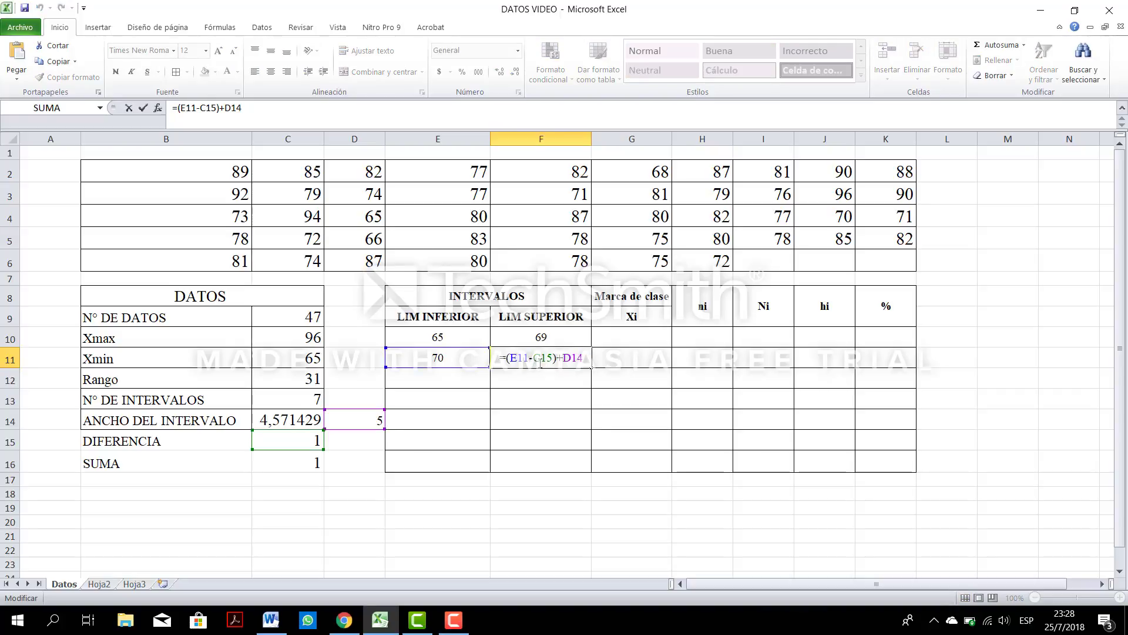
text($)
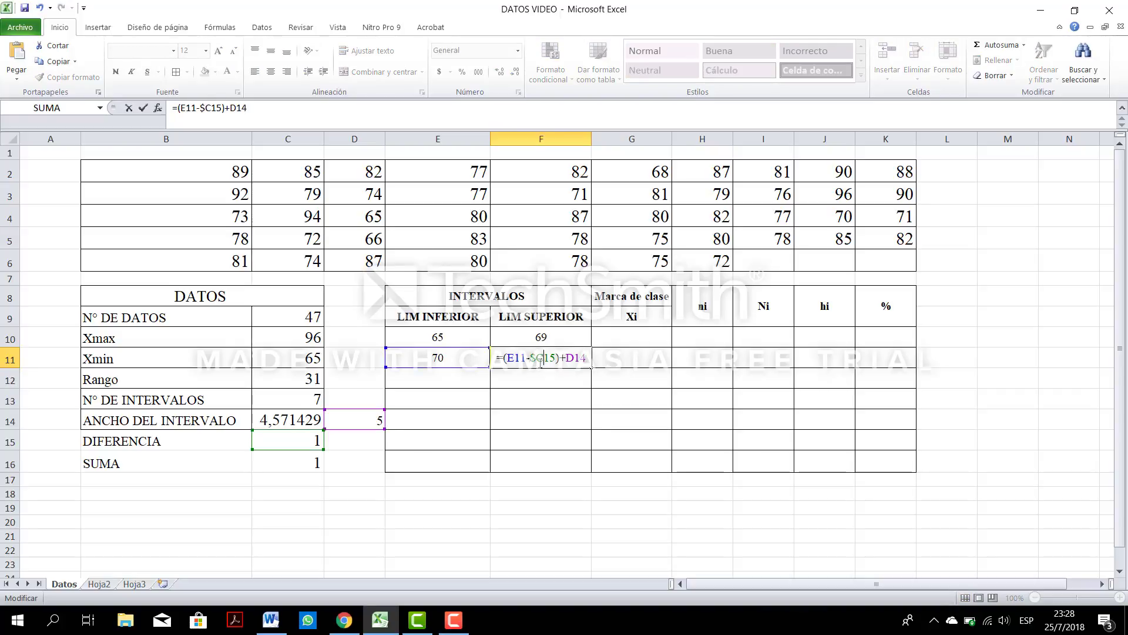
text($)
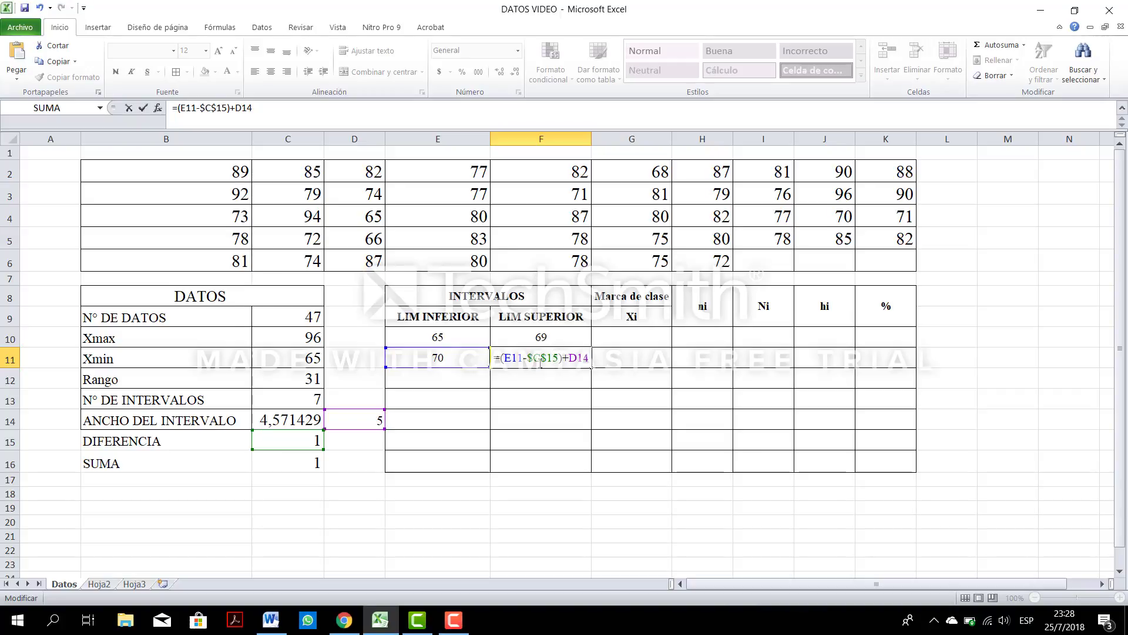
text($D)
text($D$)
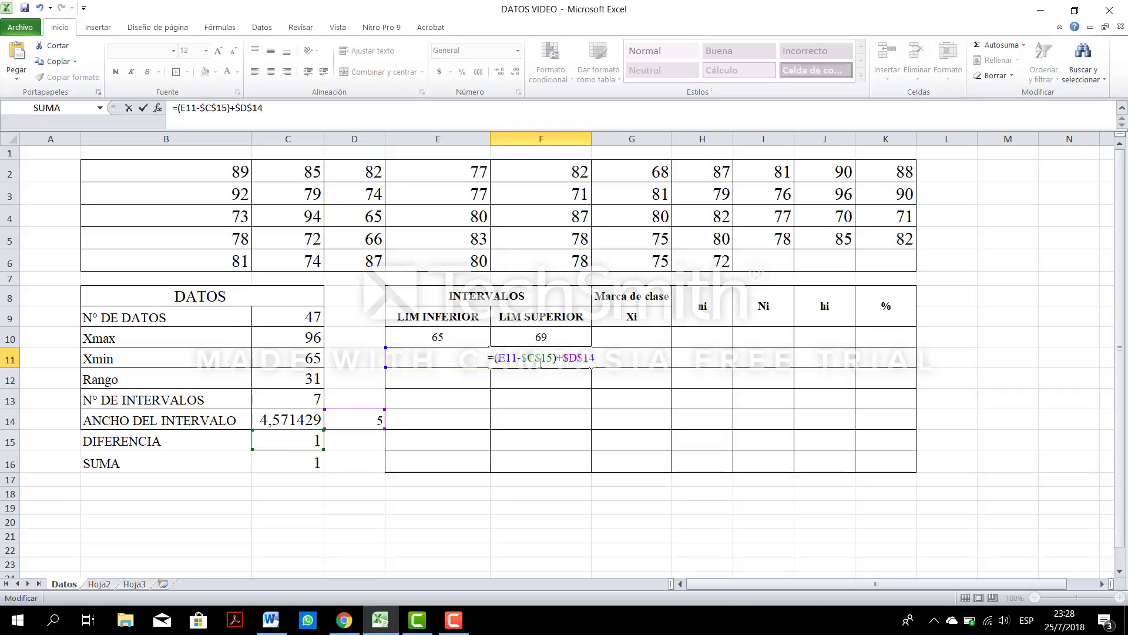
key(Return)
Step: Fill the LIM INFERIOR and LIM SUPERIOR formulas from E11 and F11 down through row 16
click(475, 361)
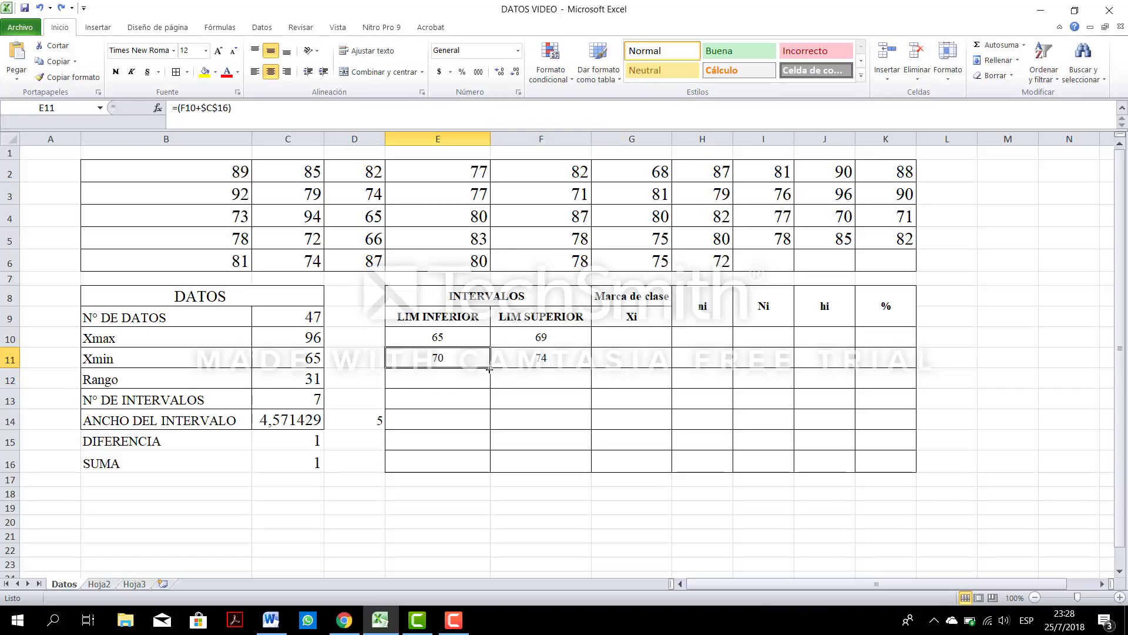
drag(489, 369, 486, 475)
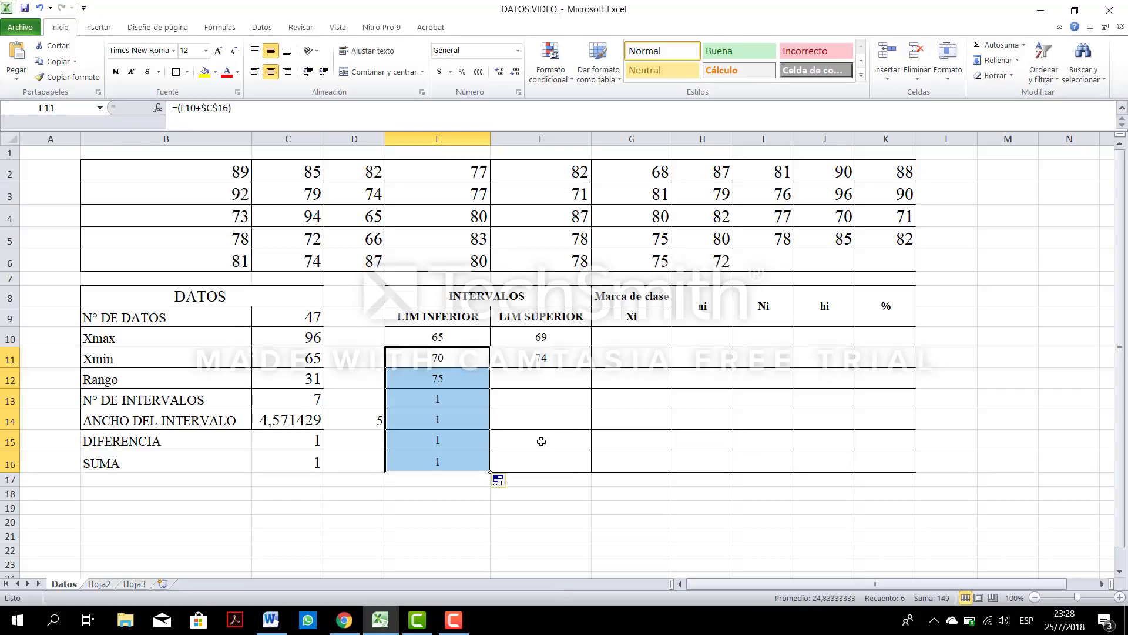
click(588, 363)
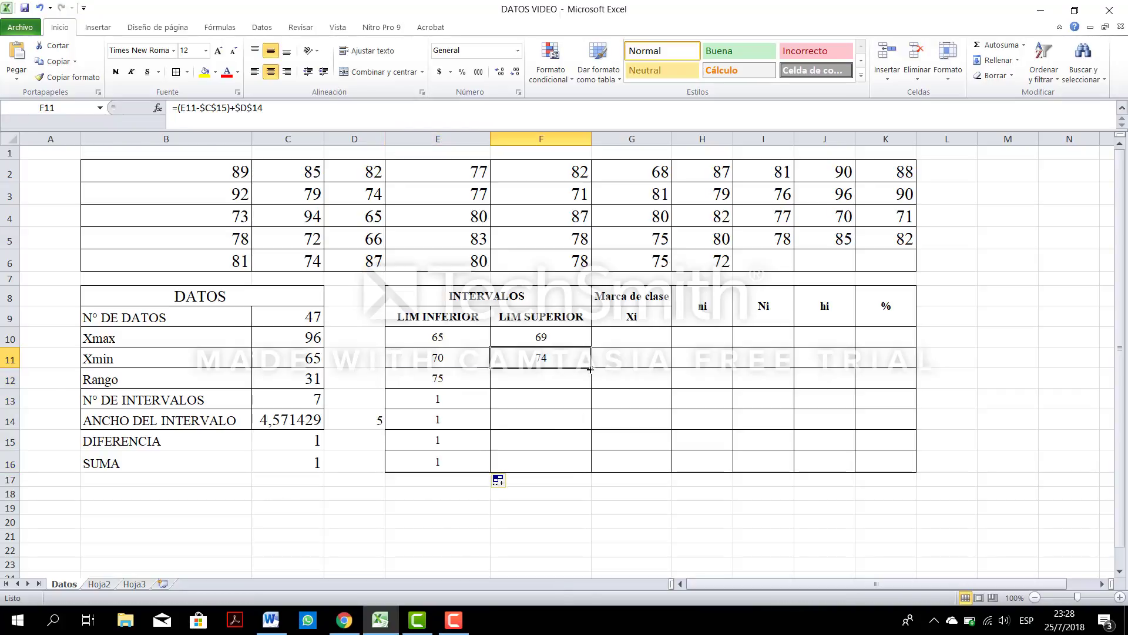
drag(589, 370, 586, 471)
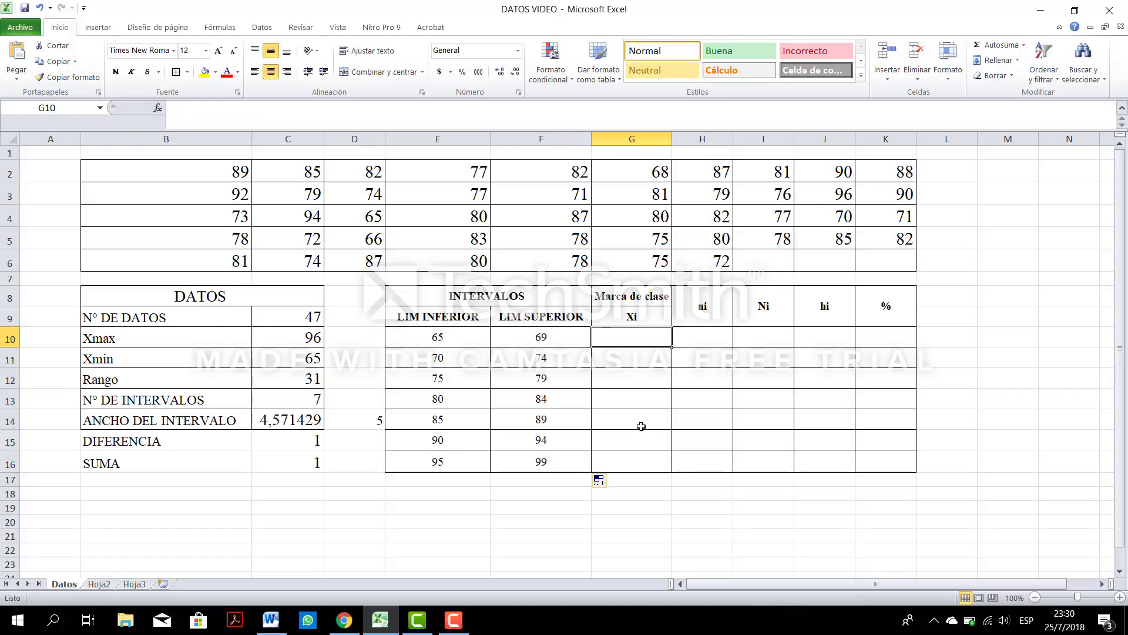
Step: Calculate the first class mark Xi in G10 with the formula =(E10+F10)/2
double_click(647, 341)
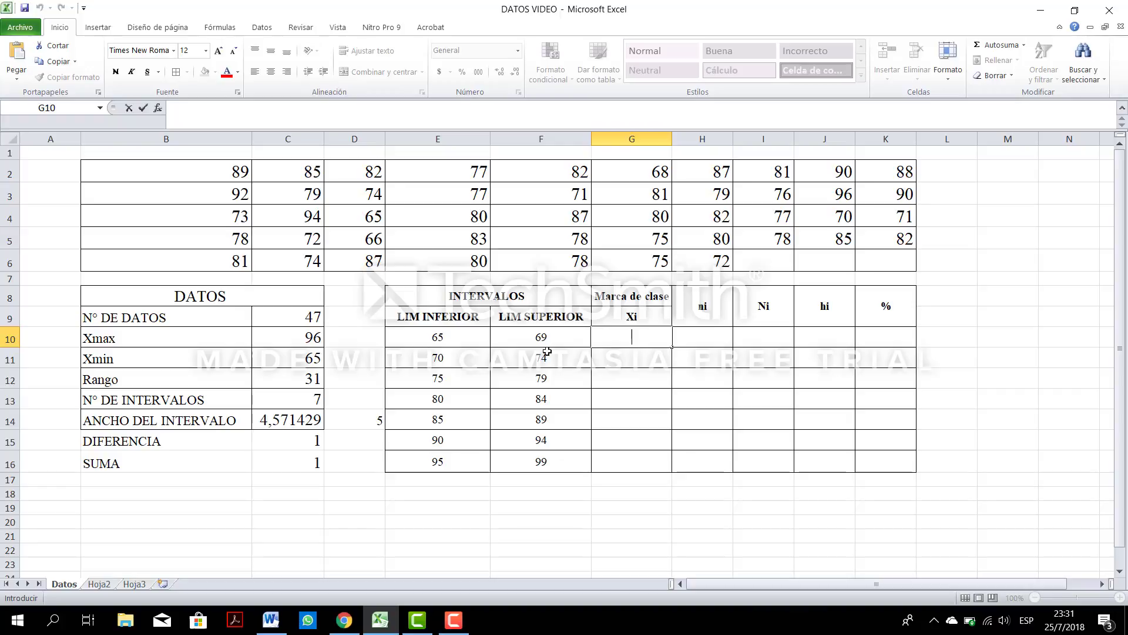
text(=)
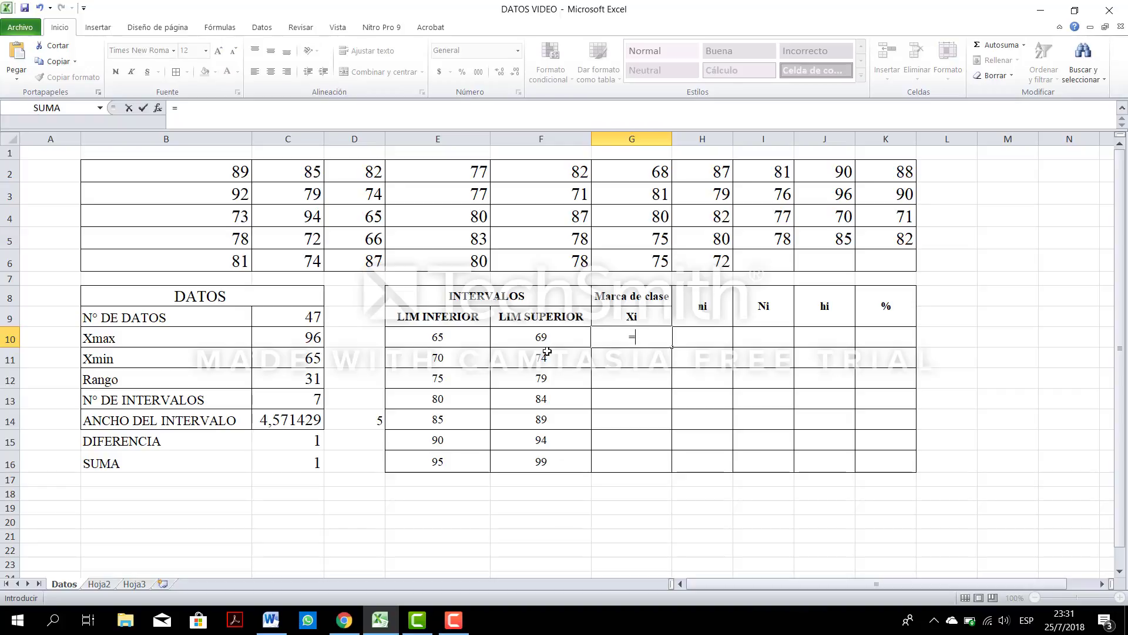
text(()
click(463, 336)
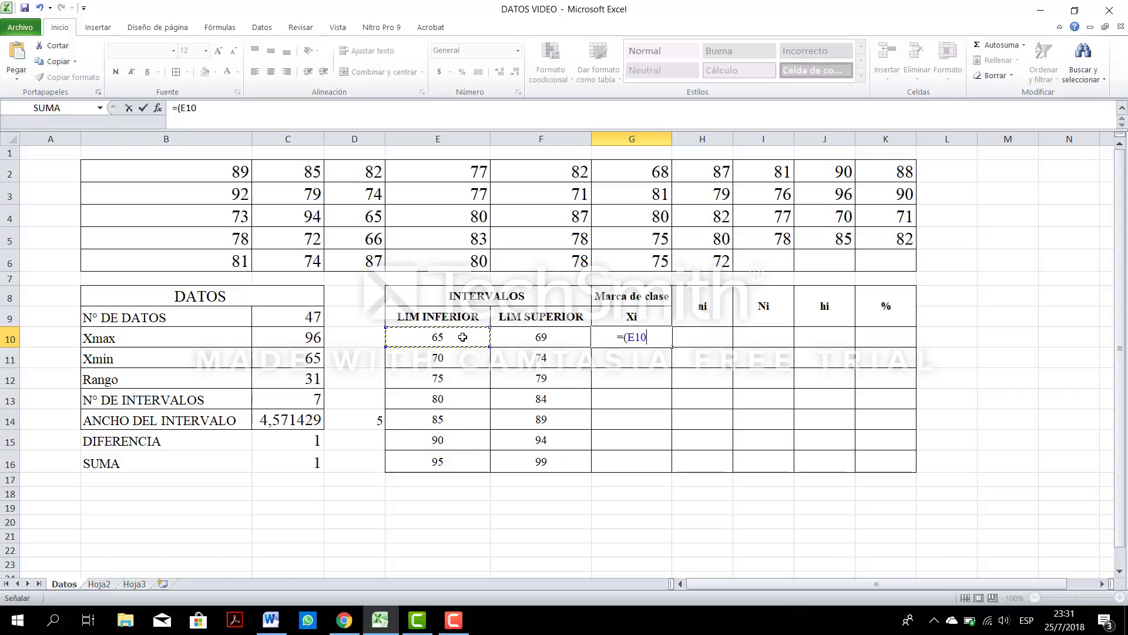
text(+)
click(520, 334)
text())
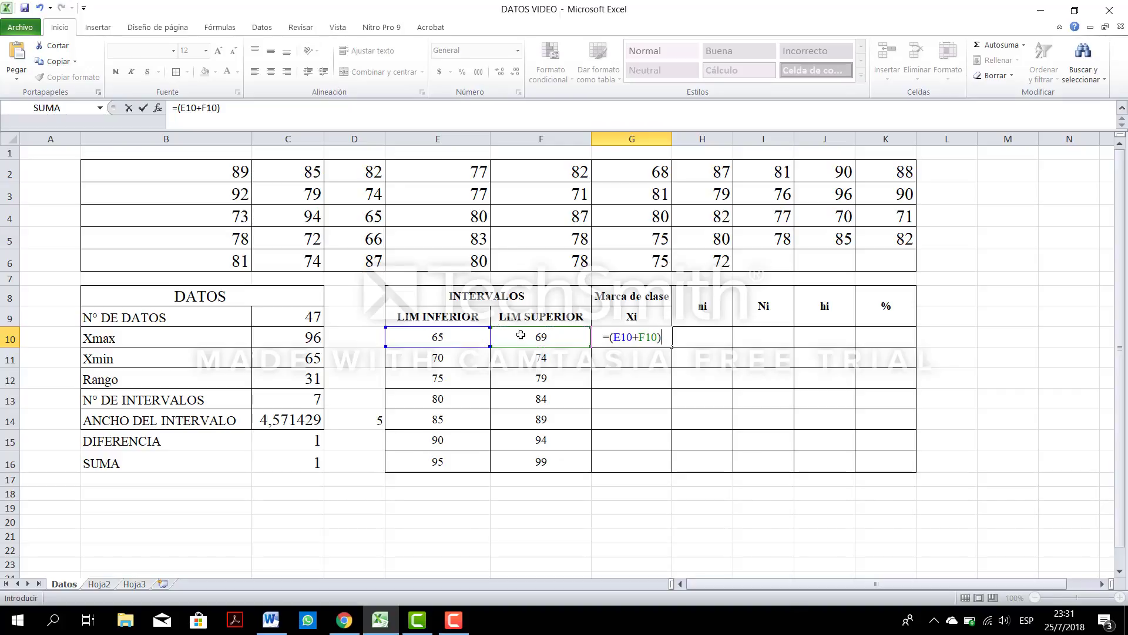
text(/2)
key(Return)
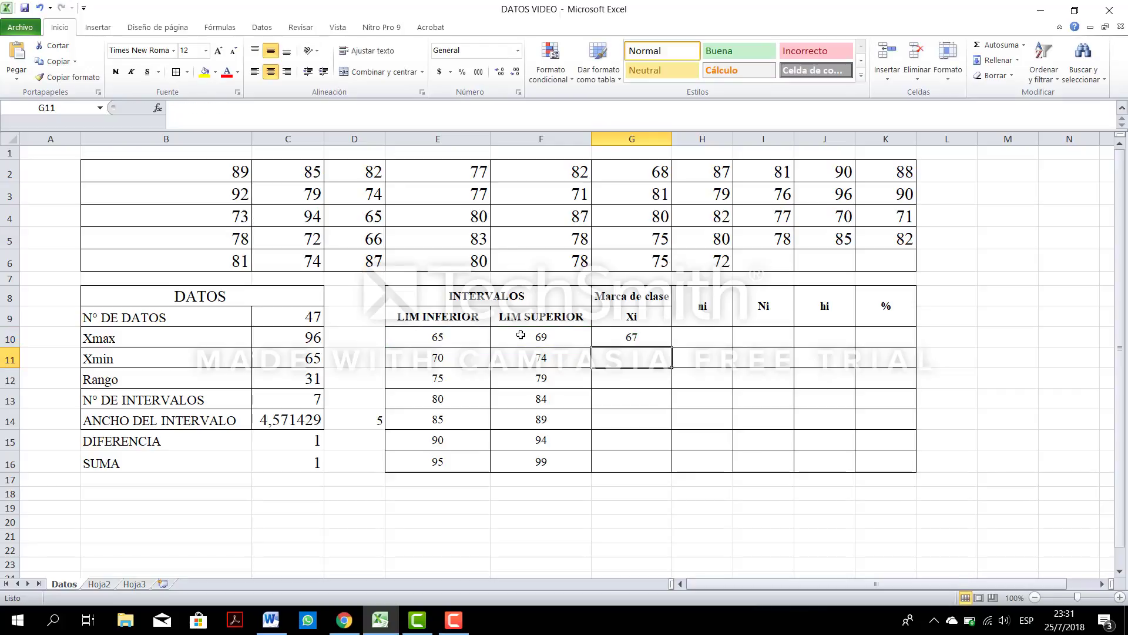
Step: Fill the class mark formula from G10 down through G16
click(657, 339)
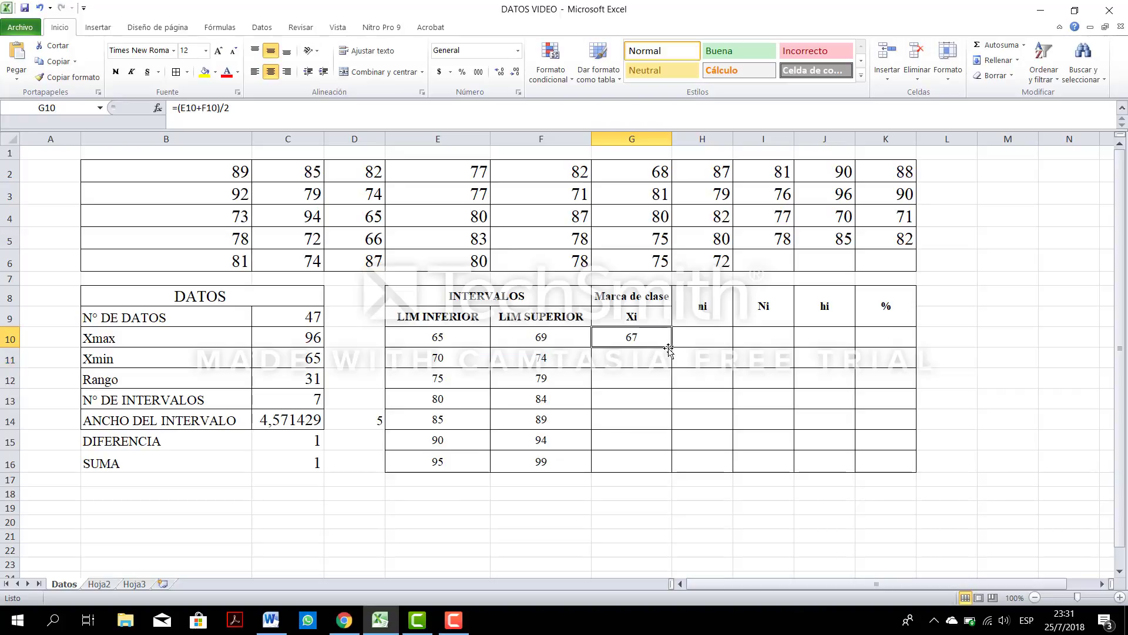
drag(673, 347, 671, 468)
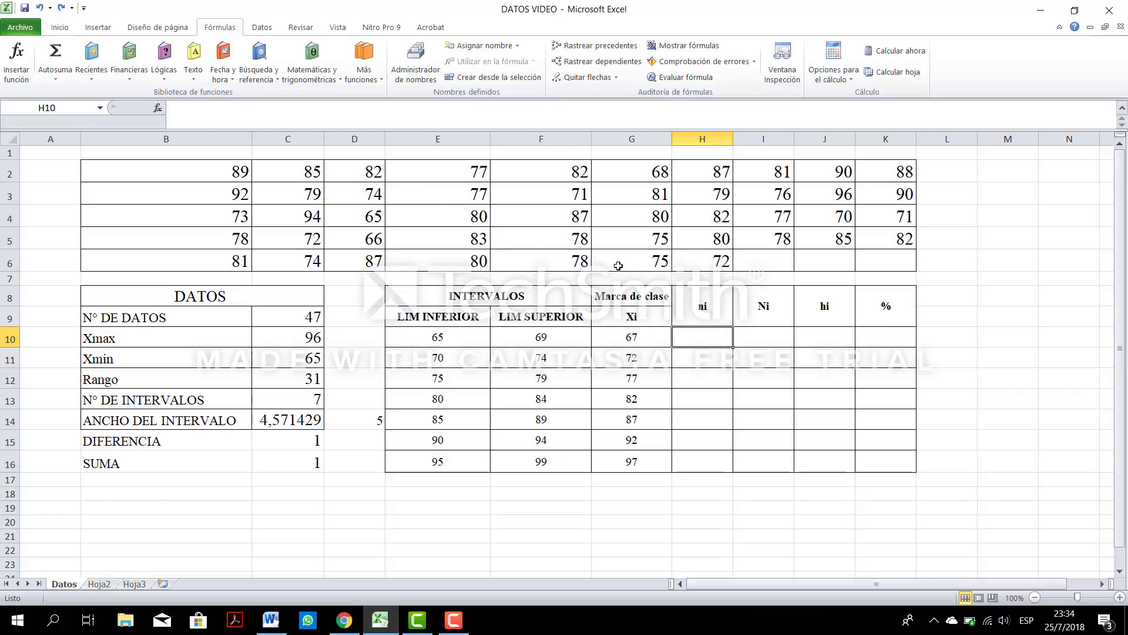
Step: Insert the statistical function FRECUENCIA in H10, the first cell of the ni column
double_click(693, 335)
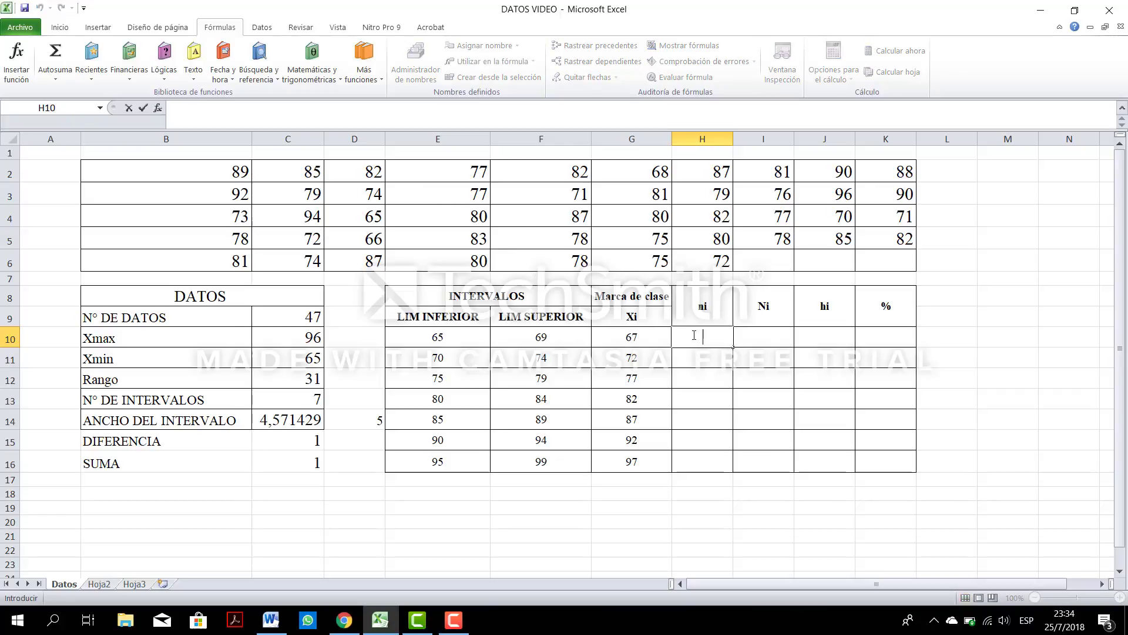
text(=)
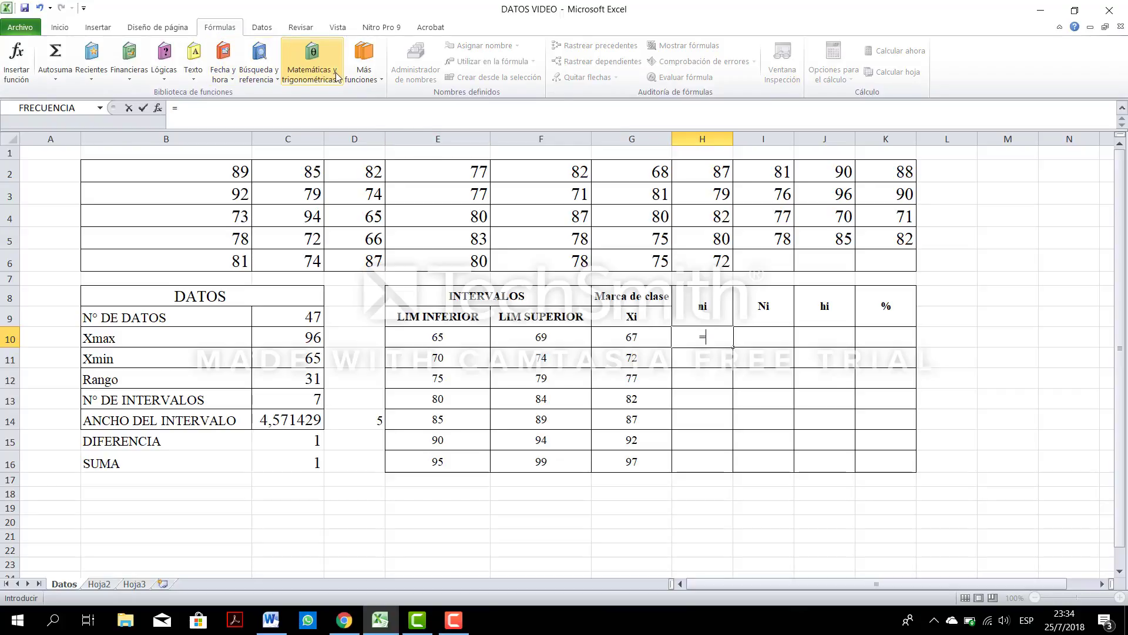
click(364, 69)
mouse_move(369, 95)
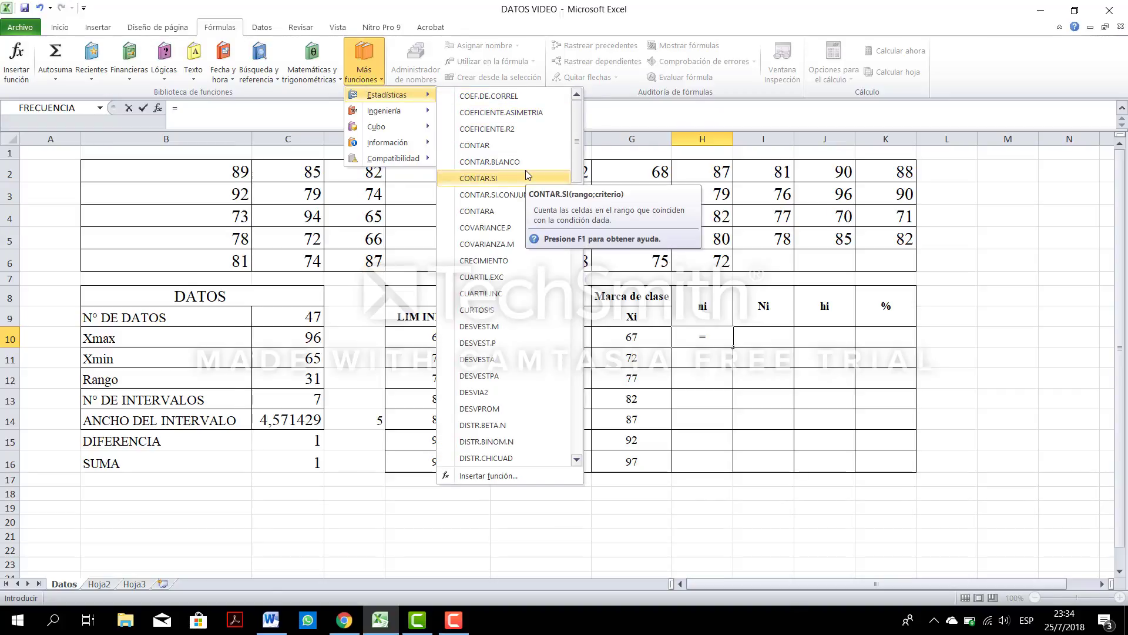
scroll(525, 174, down, 7)
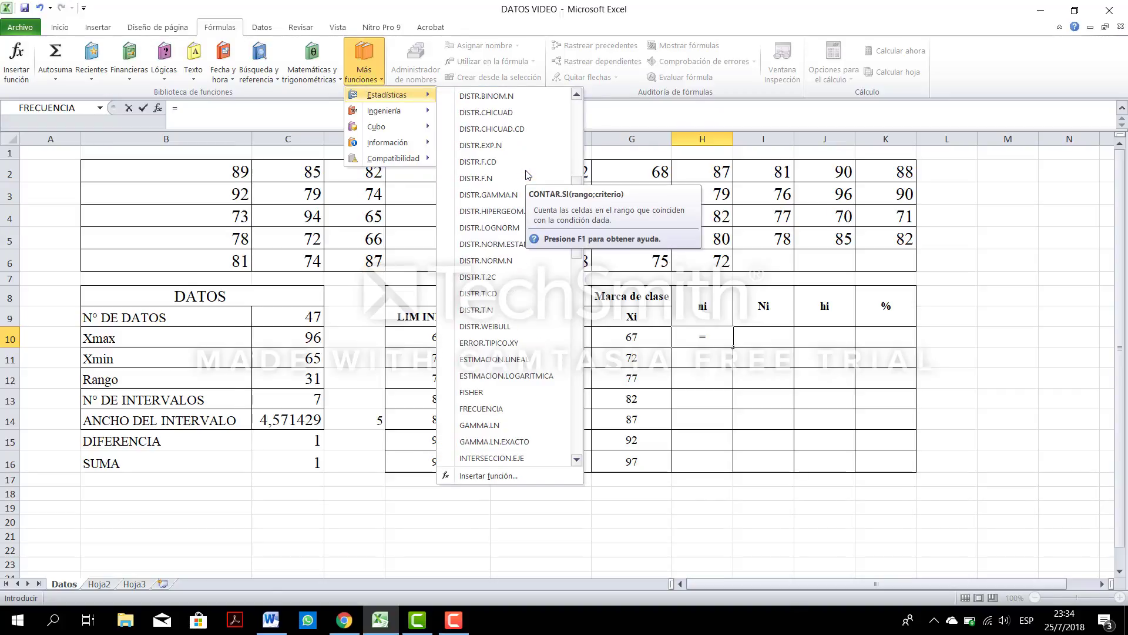
click(477, 409)
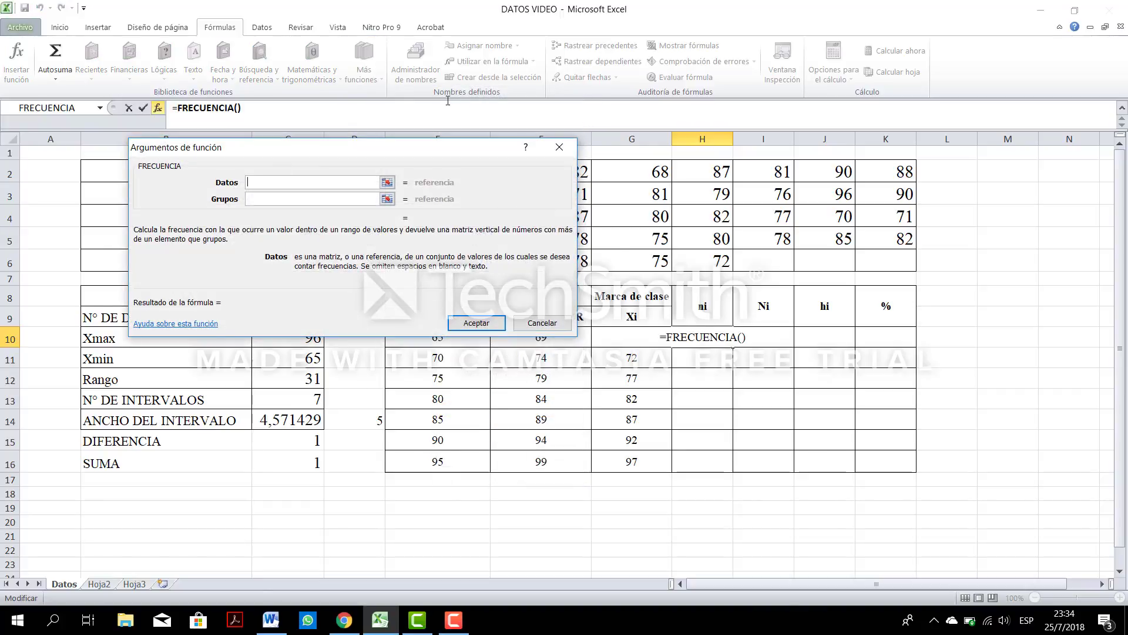
Step: Set the FRECUENCIA arguments to B2:K6 for Datos and F10:F16 for Grupos, and accept the function
click(387, 182)
drag(241, 173, 877, 260)
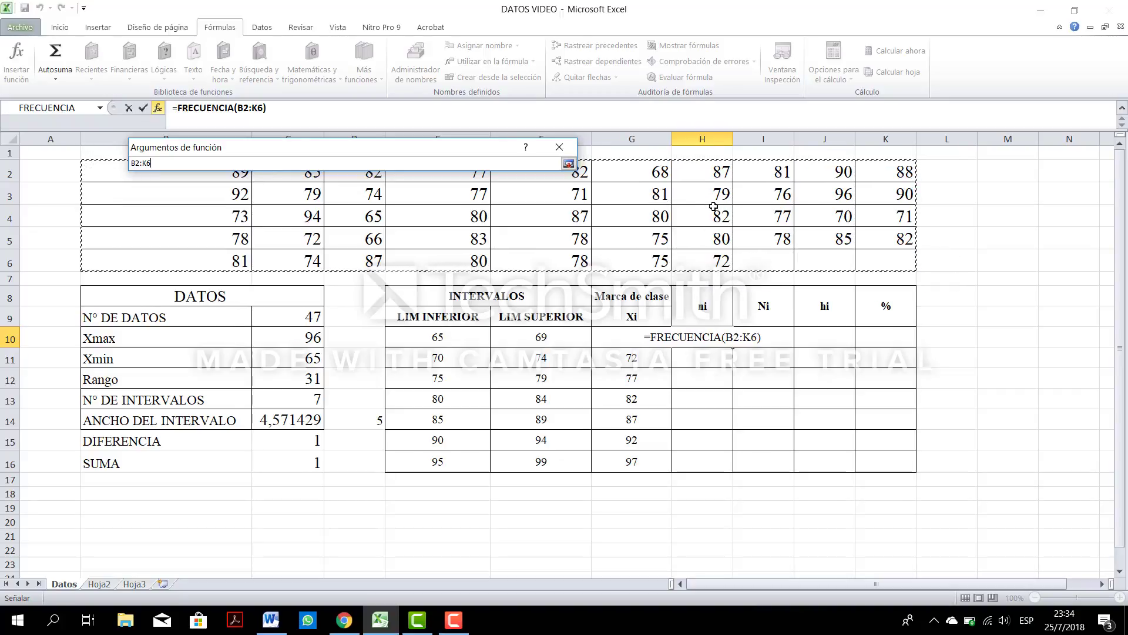
click(568, 163)
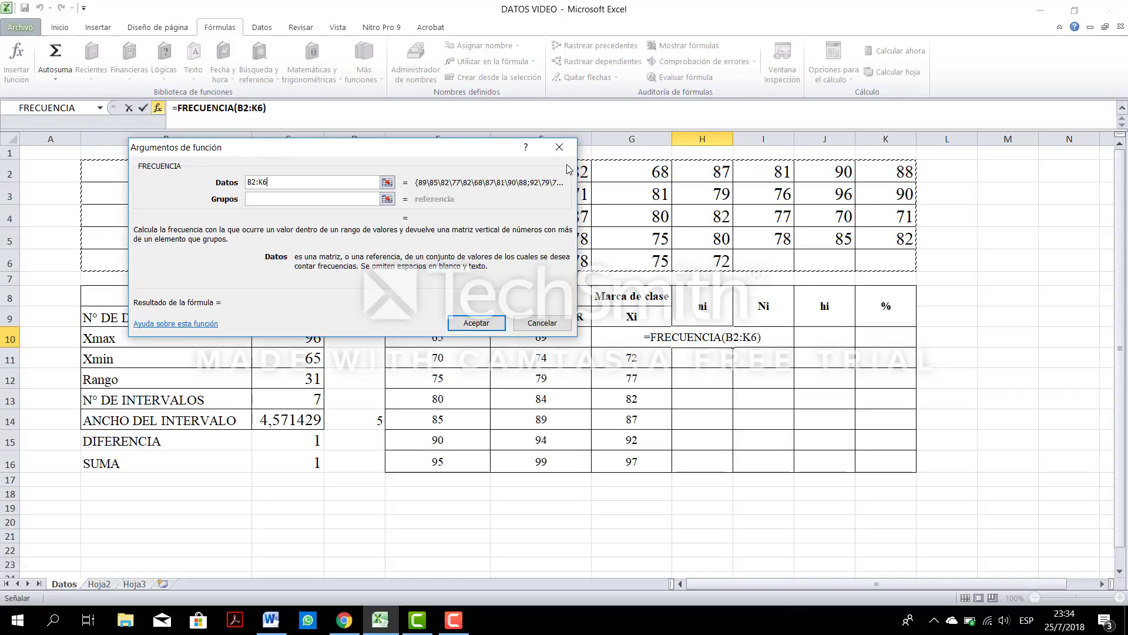
click(388, 199)
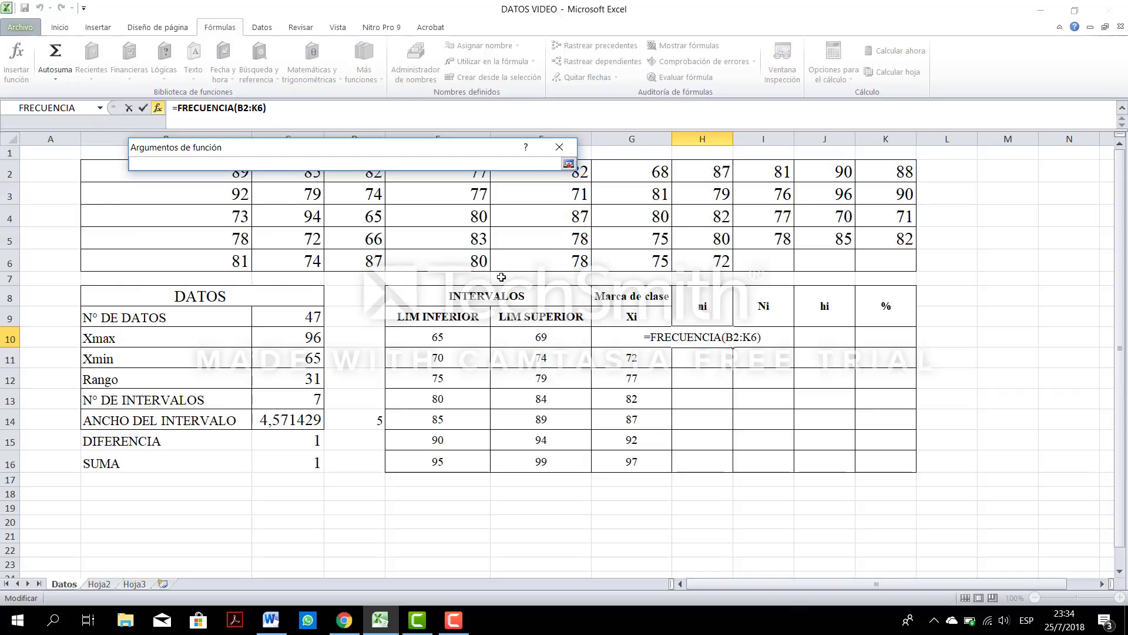
drag(530, 337, 541, 459)
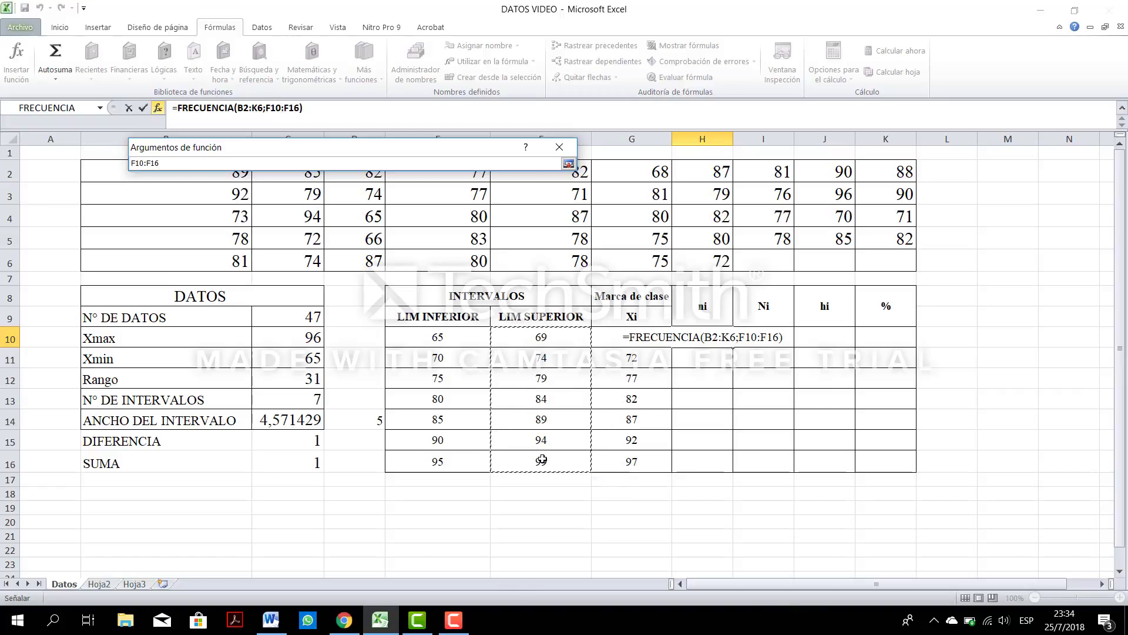
click(568, 163)
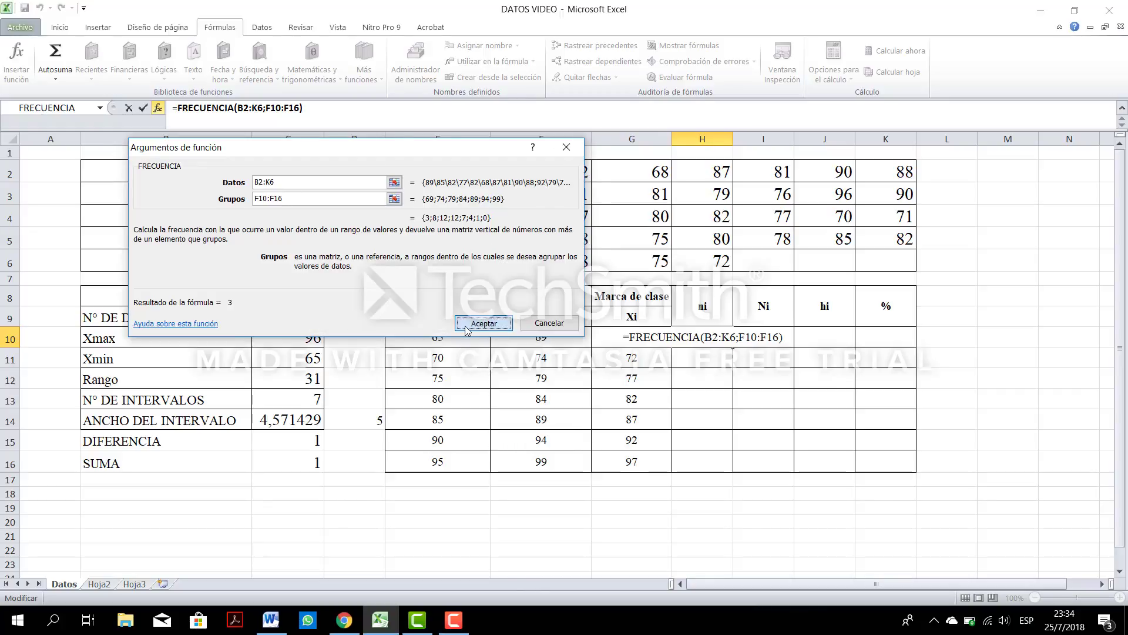
click(468, 327)
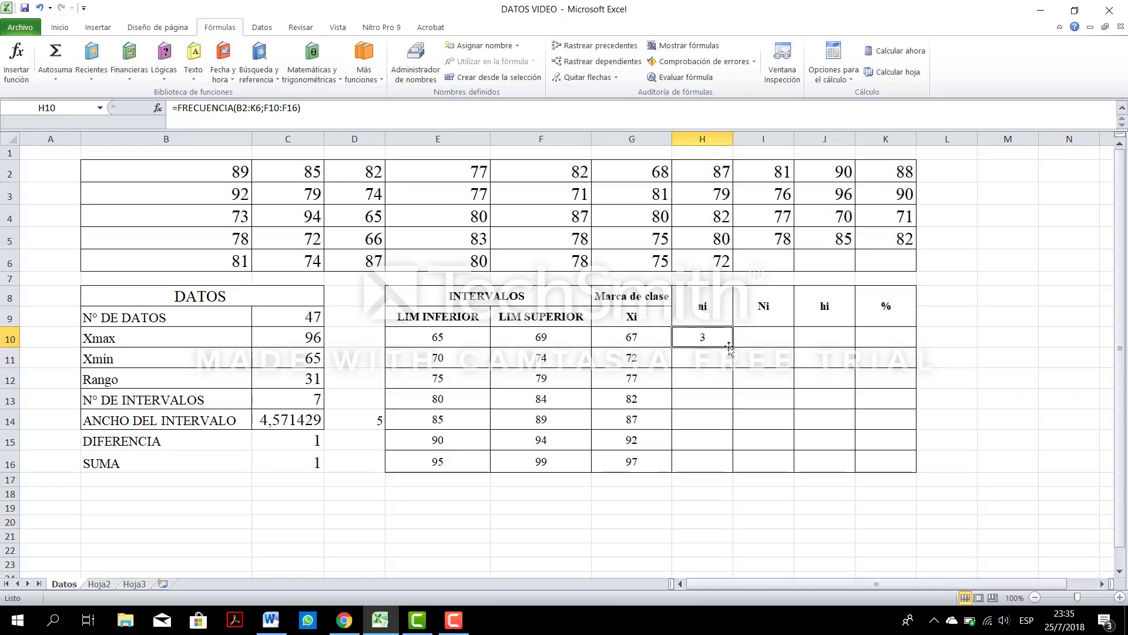
Step: Fill the FRECUENCIA formula from H10 down through H16
drag(734, 347, 729, 478)
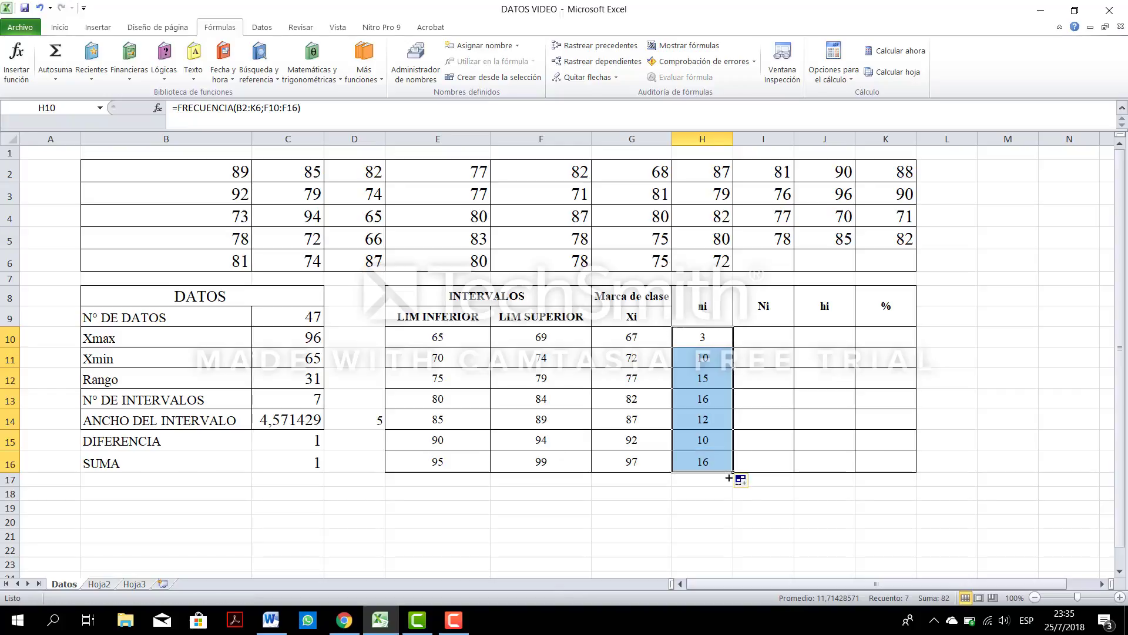
click(762, 335)
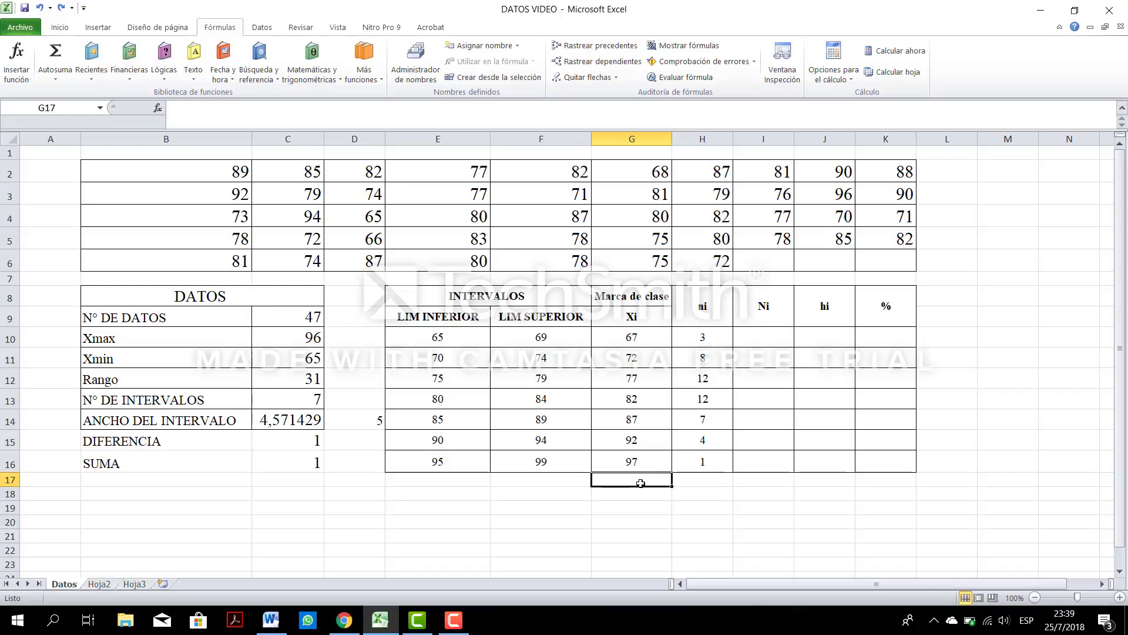
Step: Enter the label SUMA in G17, below the class marks
text(=SUMA)
key(BackSpace)
key(BackSpace)
key(BackSpace)
key(BackSpace)
key(BackSpace)
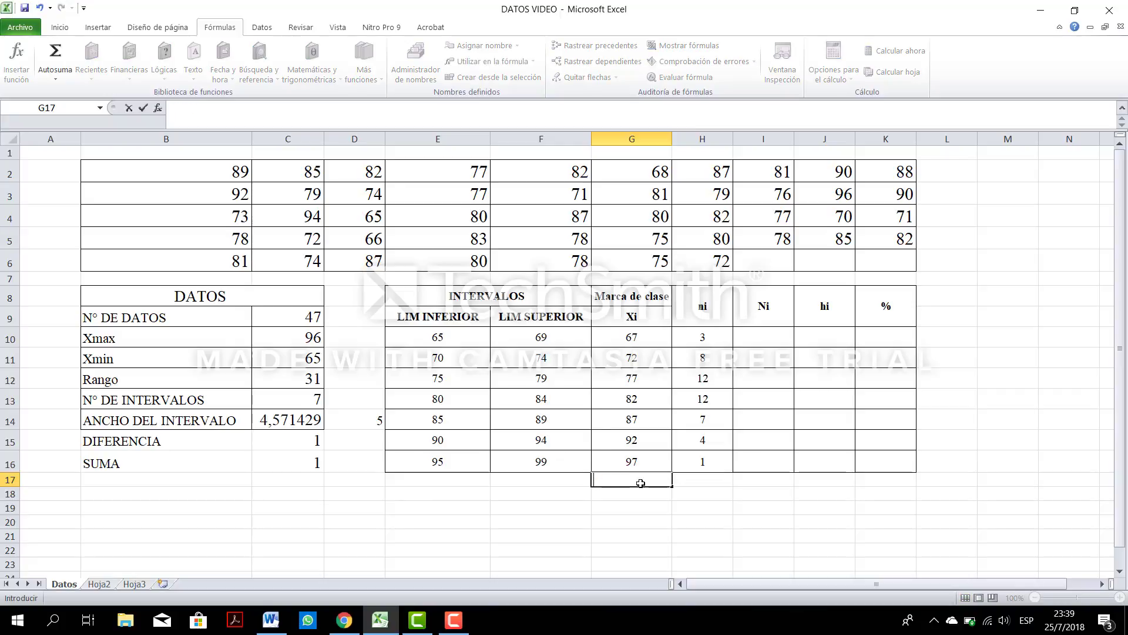
text(SUMA)
key(Tab)
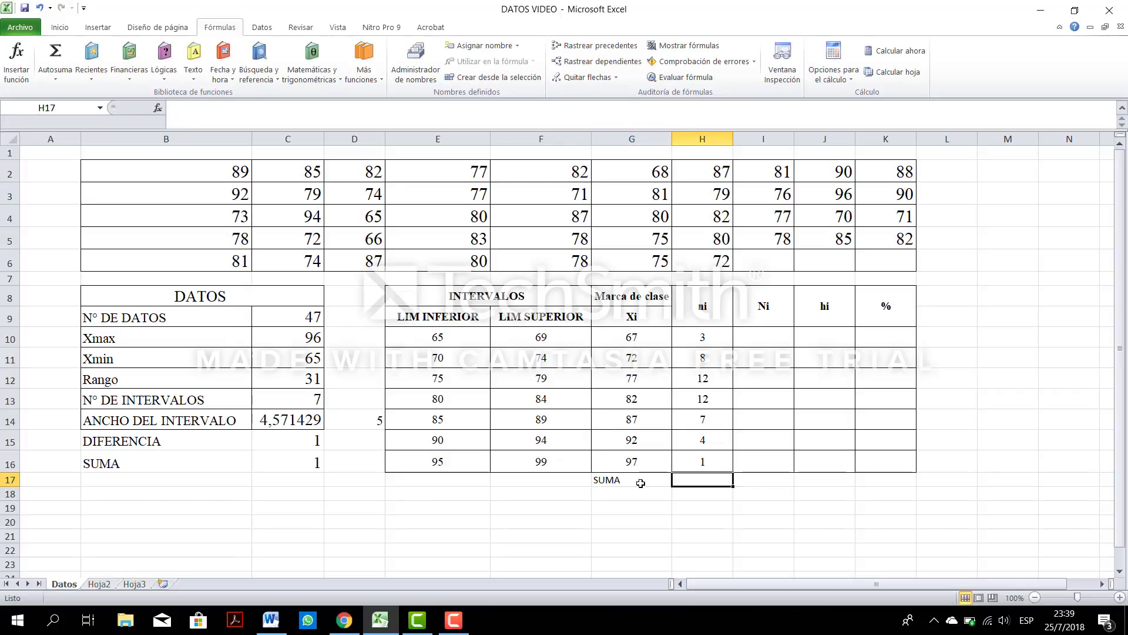
Step: Total the ni frequencies in H17 with the formula =SUMA(H10:H16)
text(=)
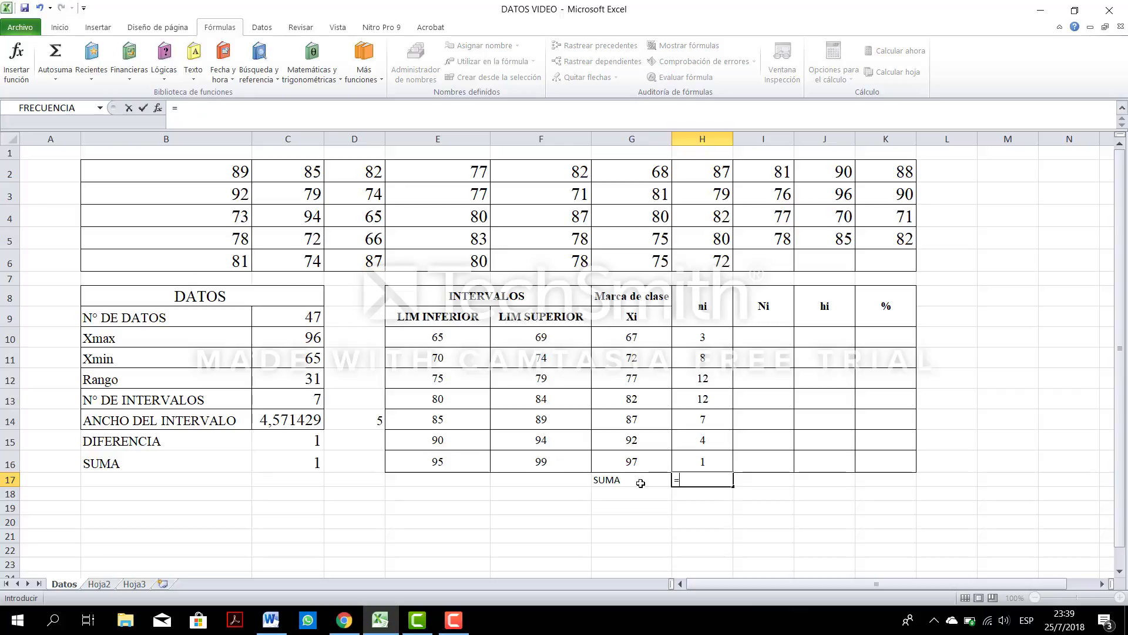
text(SUMA)
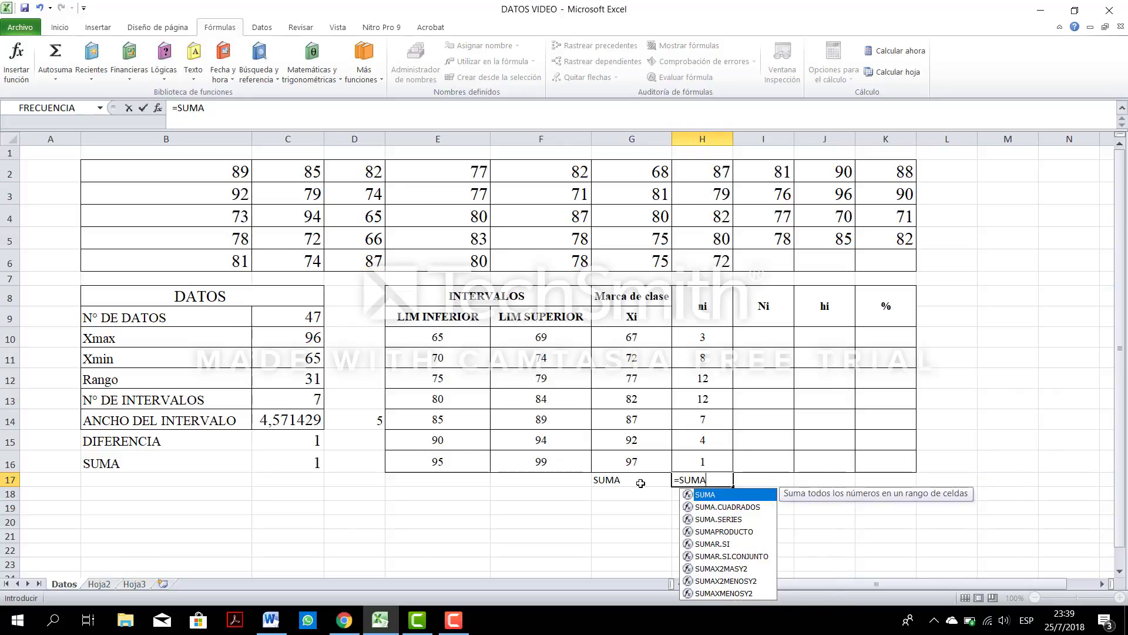
text(()
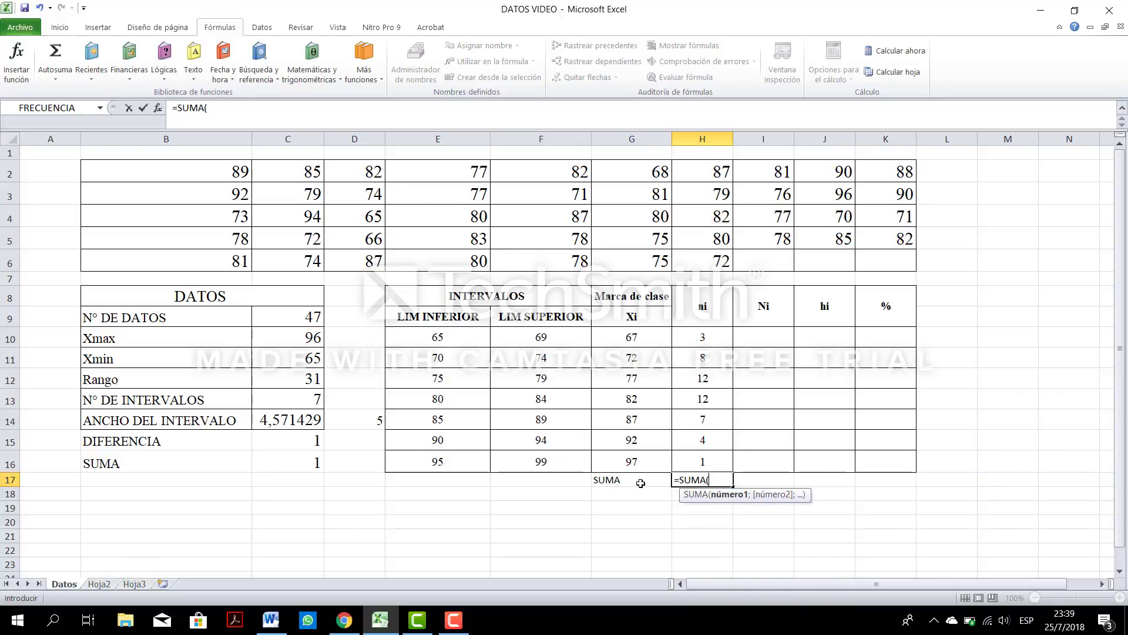
click(724, 339)
drag(724, 340, 721, 457)
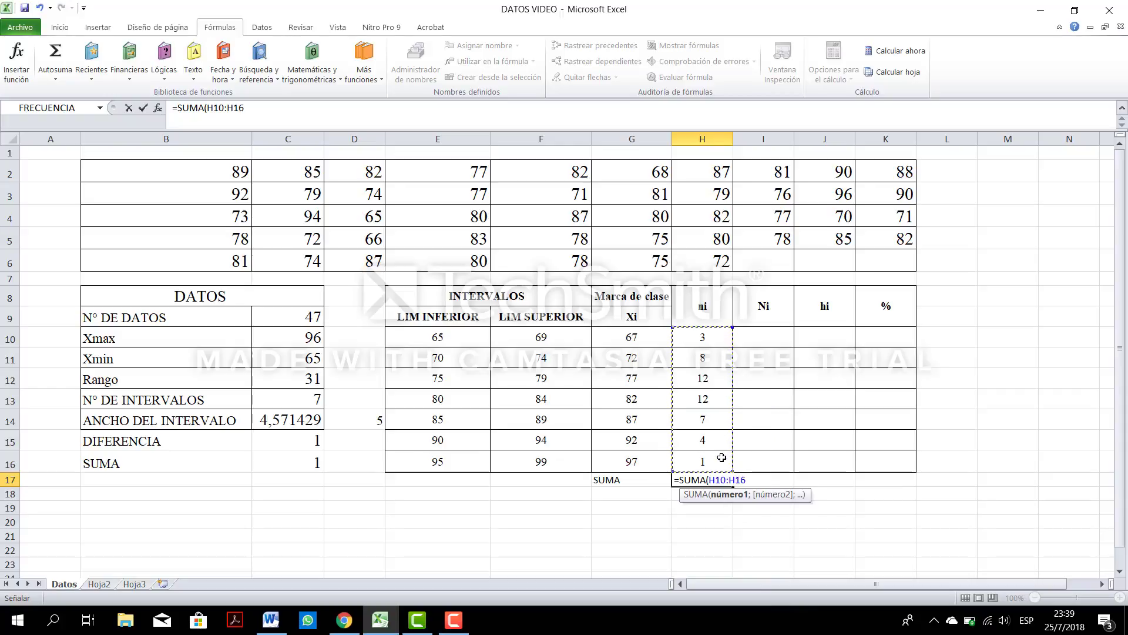
text())
key(Return)
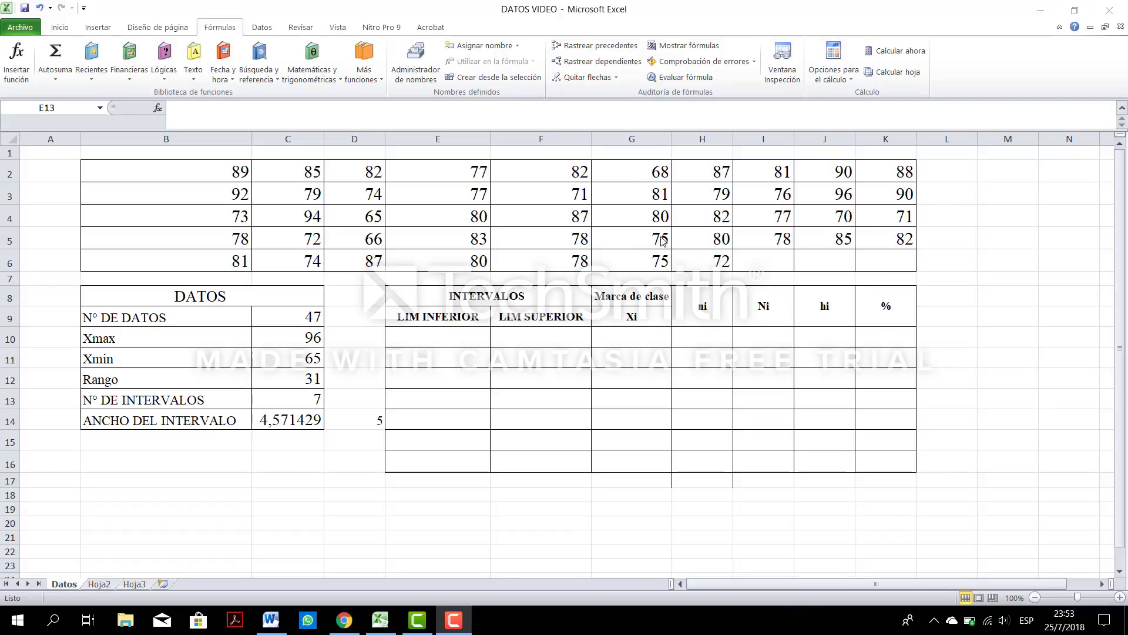
Step: Set the first LIM INFERIOR in E10 to the Xmin value with the formula =C11
click(425, 335)
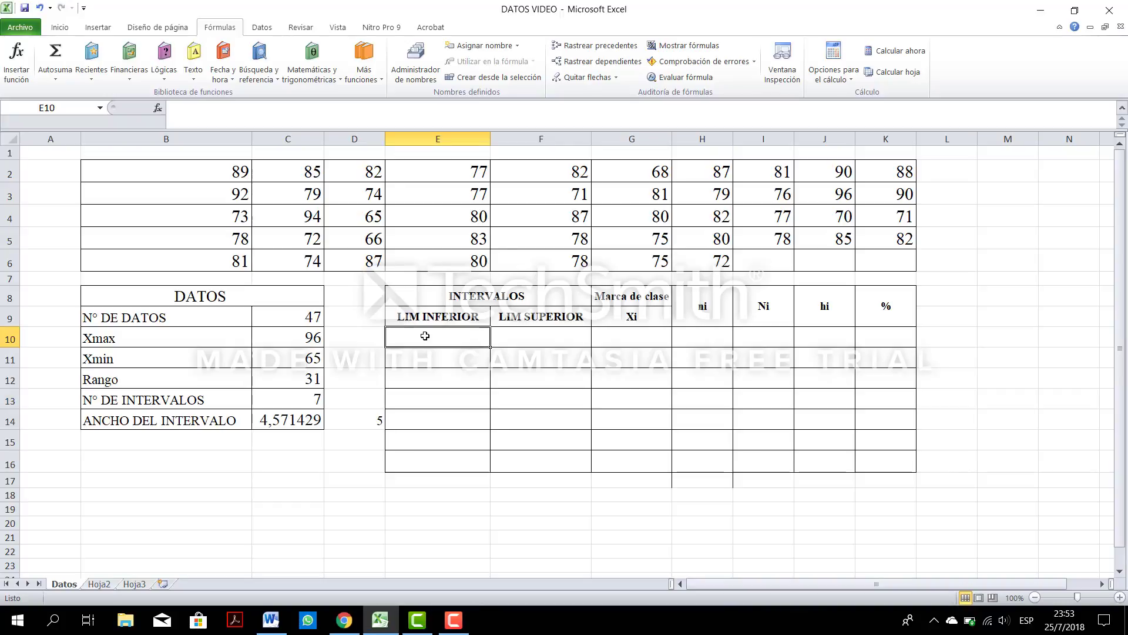
text(=)
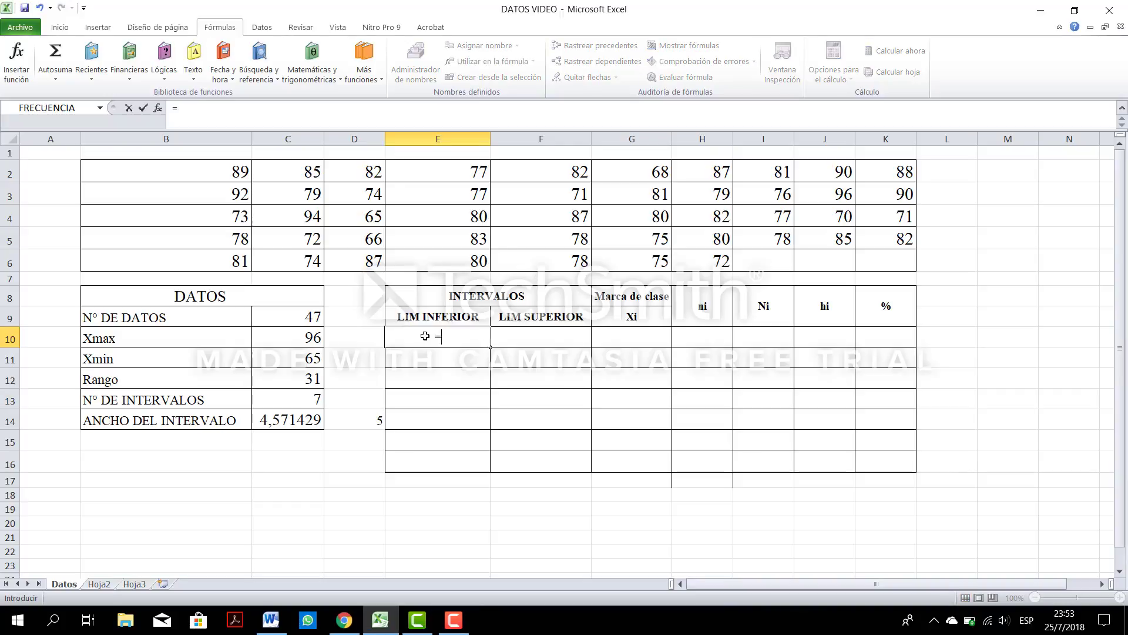
click(303, 359)
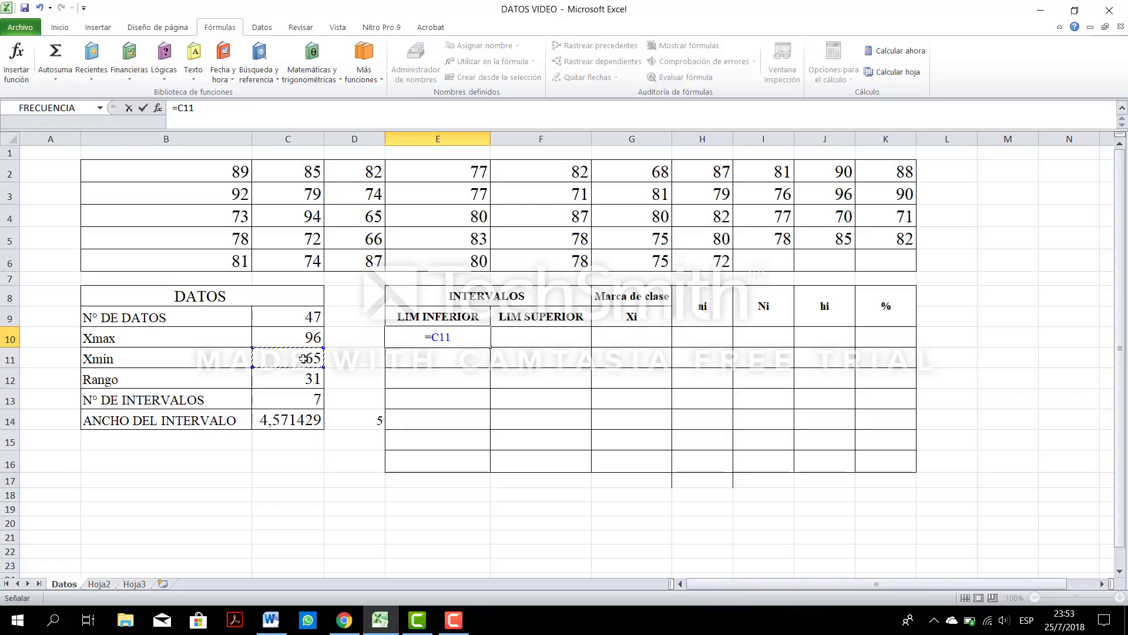
key(Return)
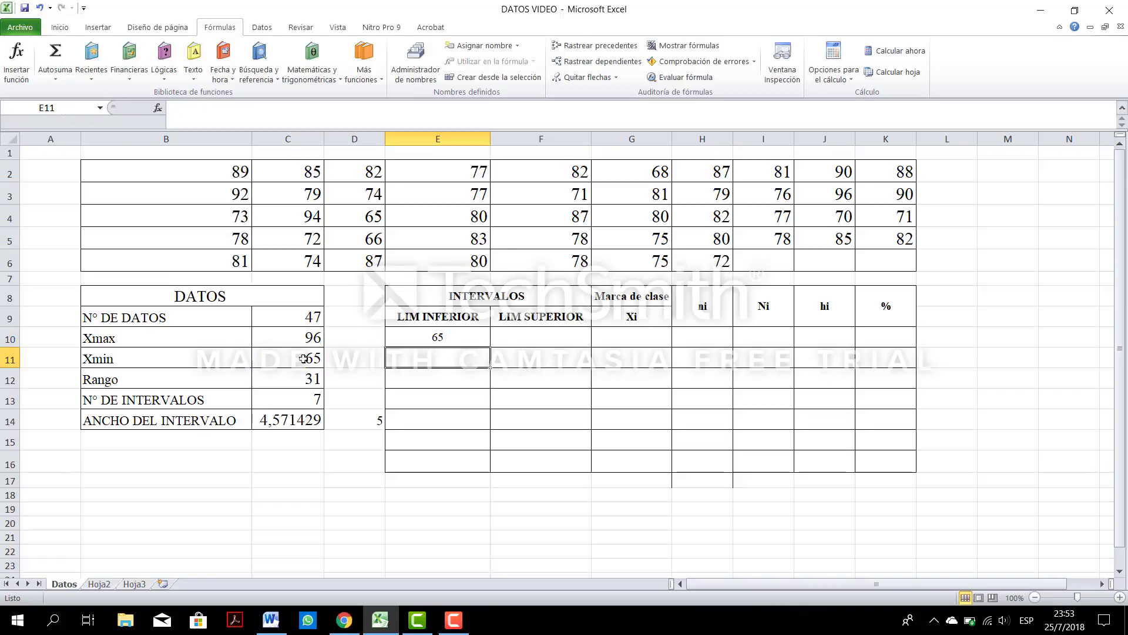
click(540, 341)
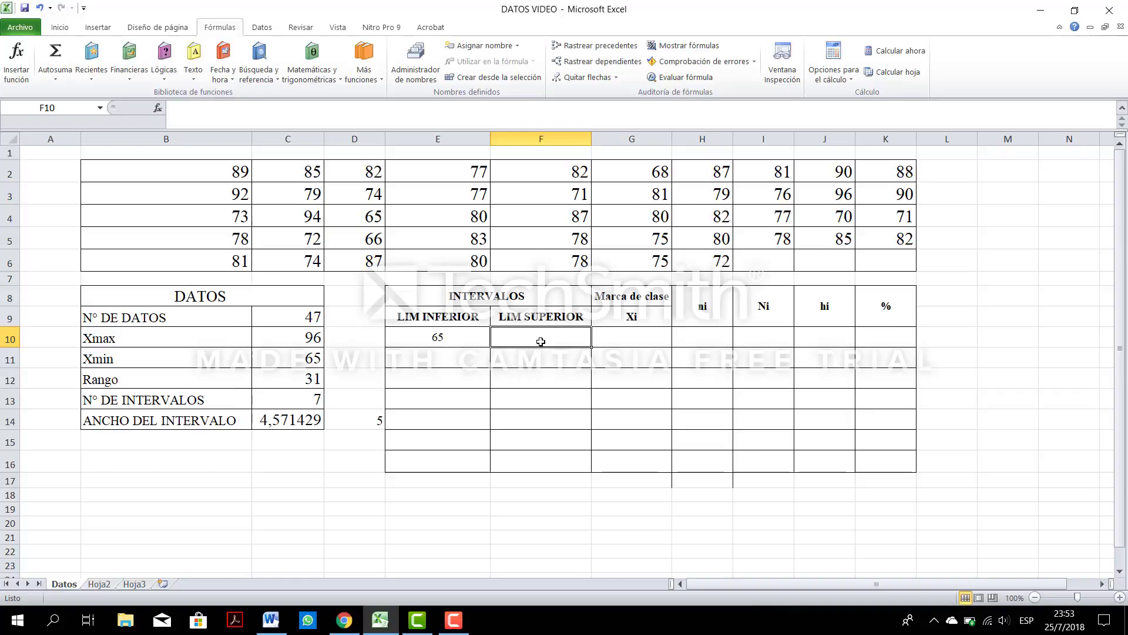
text(=)
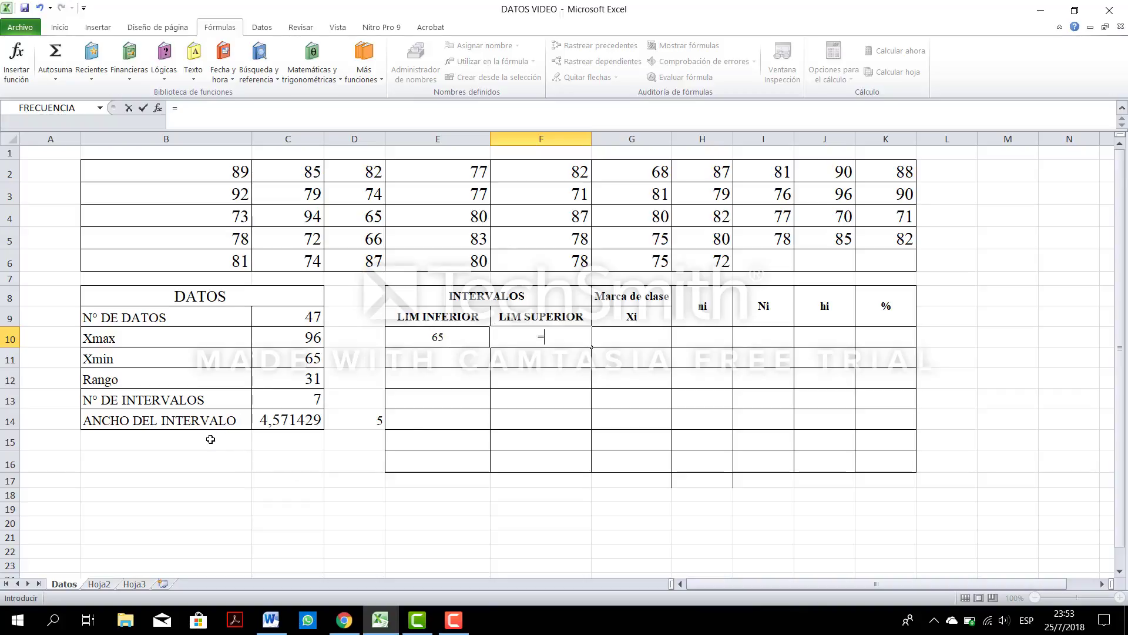
click(211, 439)
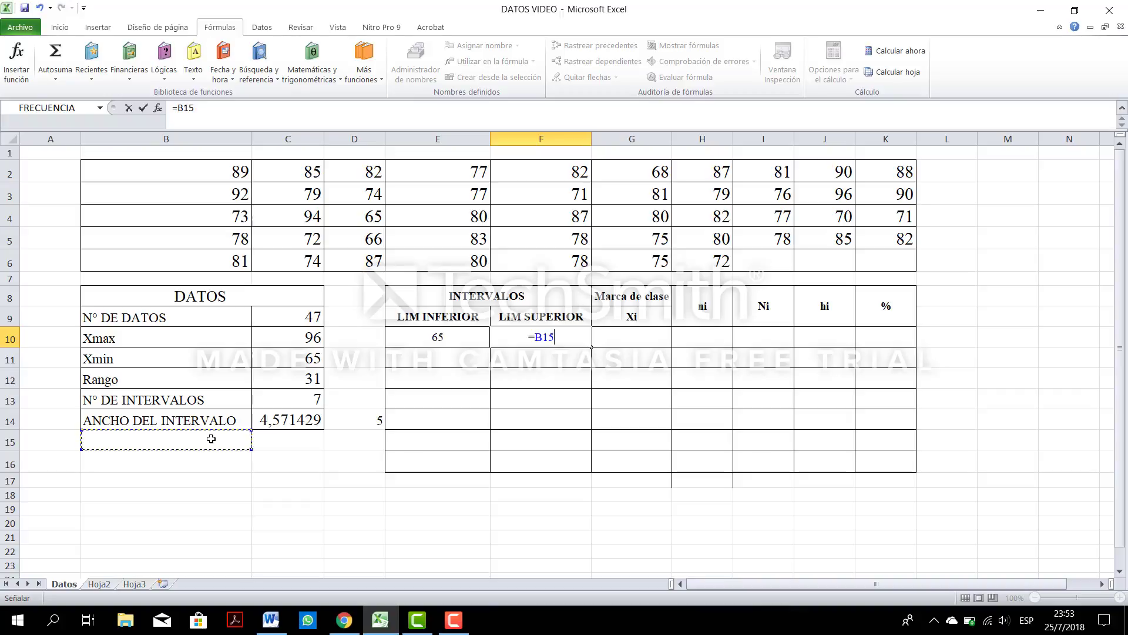
key(BackSpace)
key(BackSpace)
key(BackSpace)
key(BackSpace)
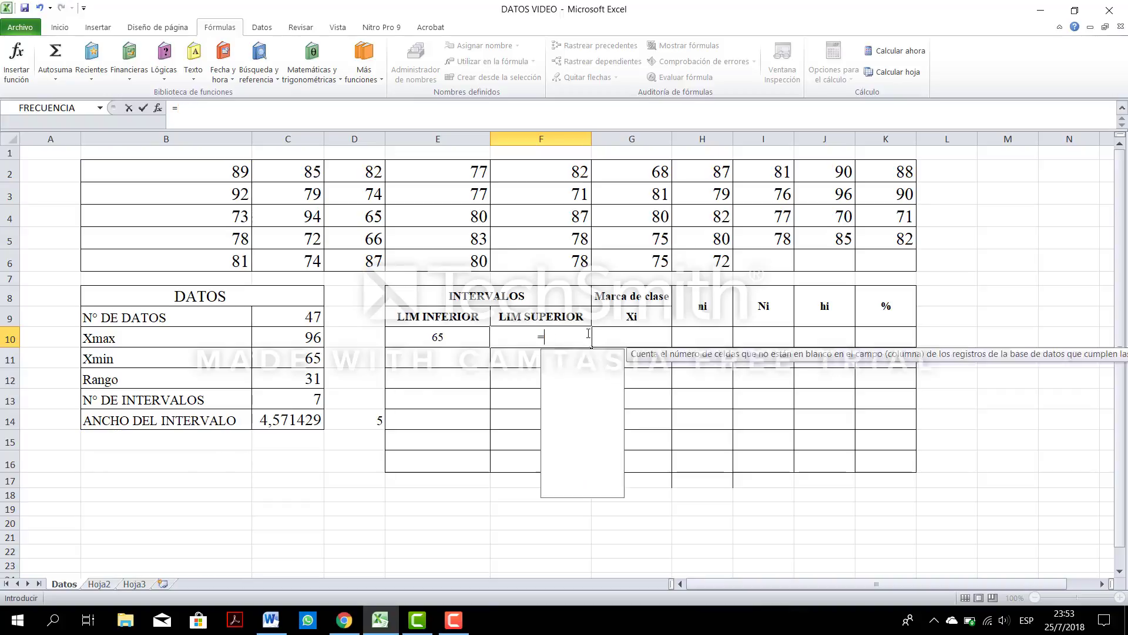
Step: Add the label DIFERENCIA in B15 with the value 1 in C15
click(221, 446)
key(Caps_Lock)
text(D)
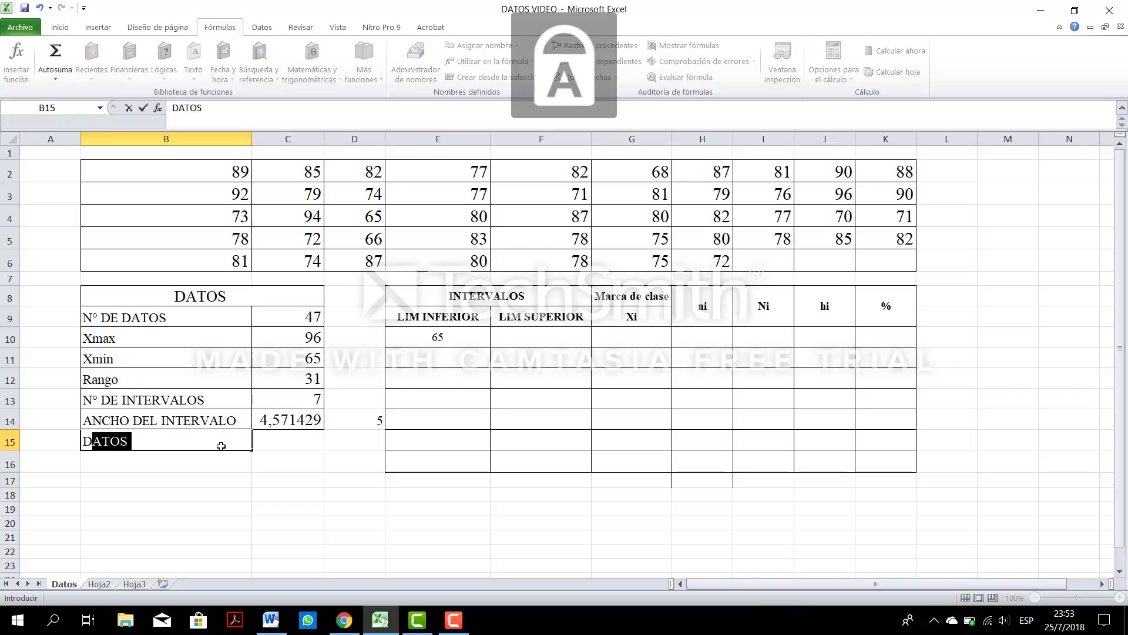
text(IFERENCIA)
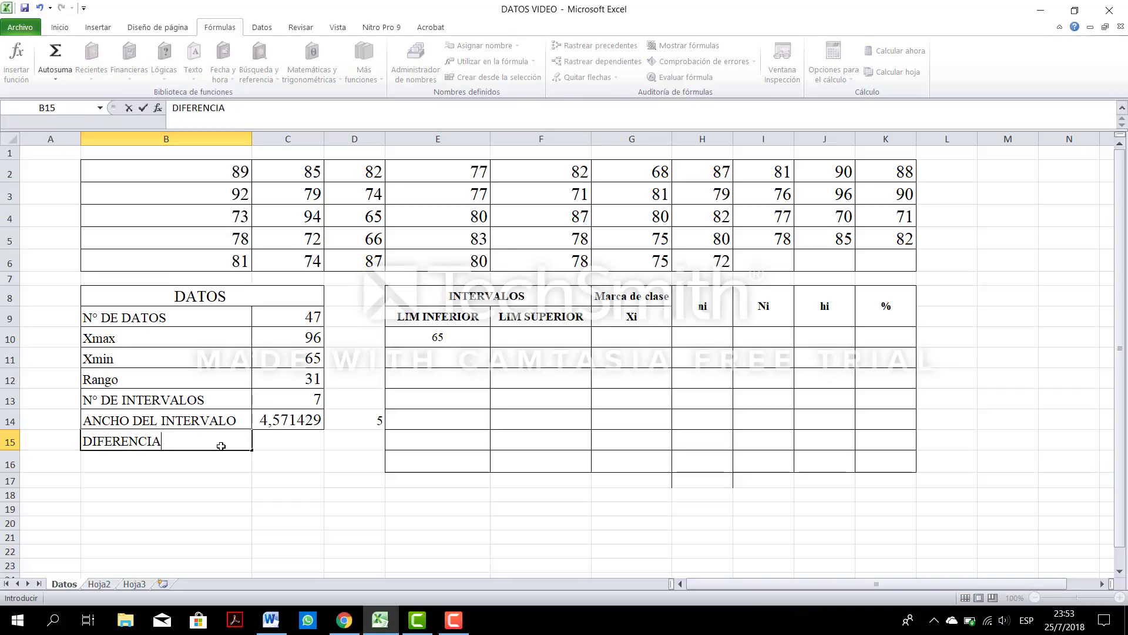
key(Tab)
text(1)
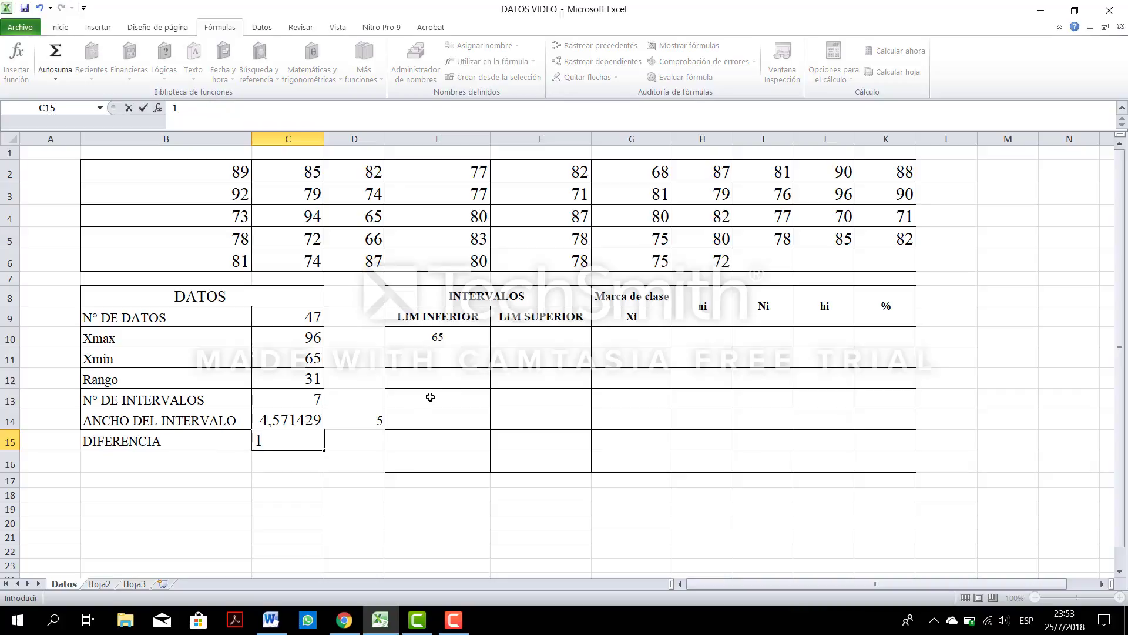
Step: Calculate the first LIM SUPERIOR in F10 with the formula =(E10-C15)+D14
click(531, 339)
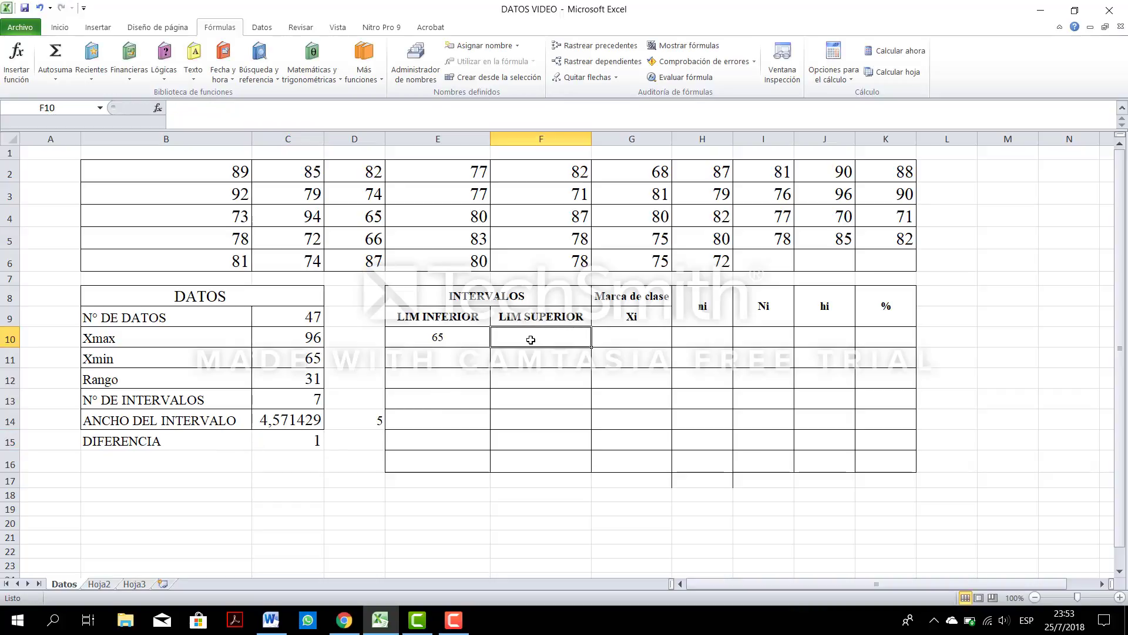
text(=)
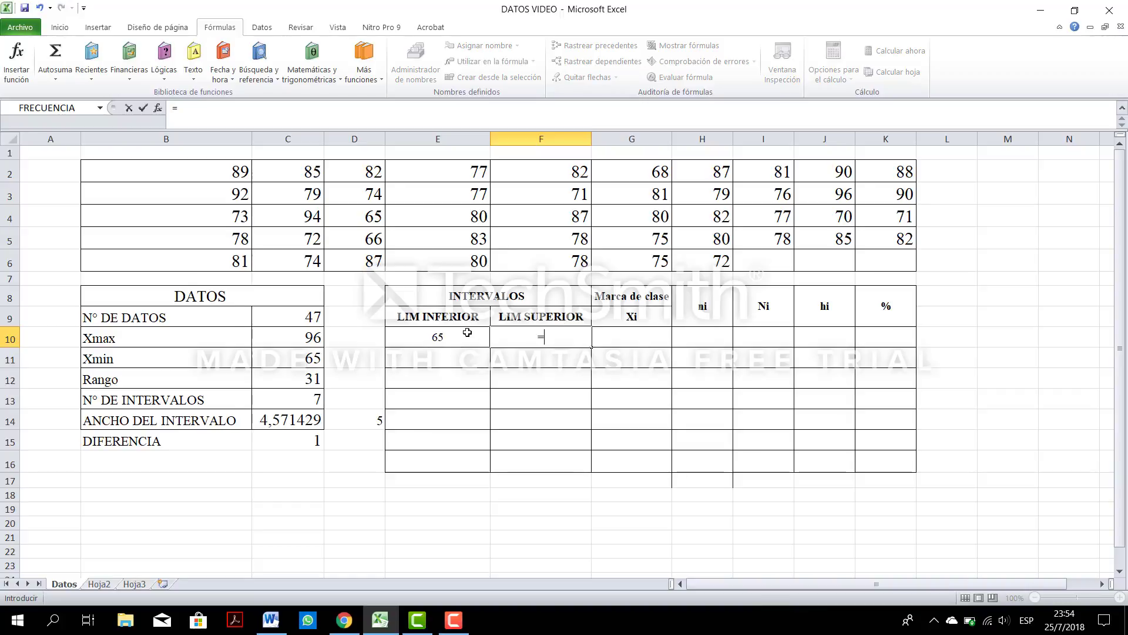
text(()
click(468, 332)
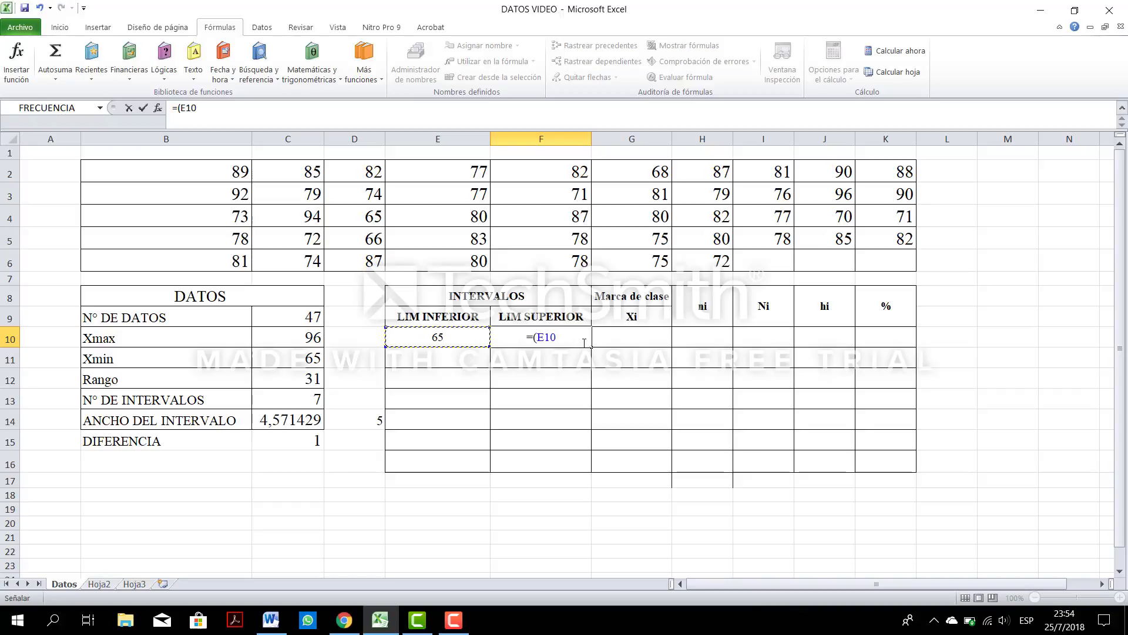
text(-)
click(302, 445)
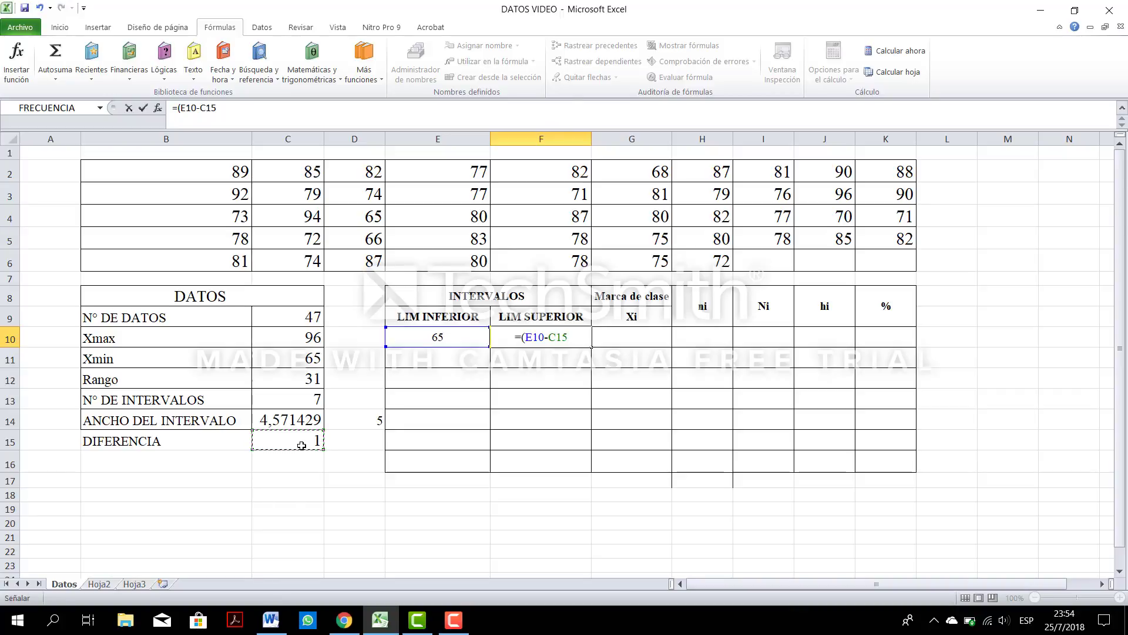
text())
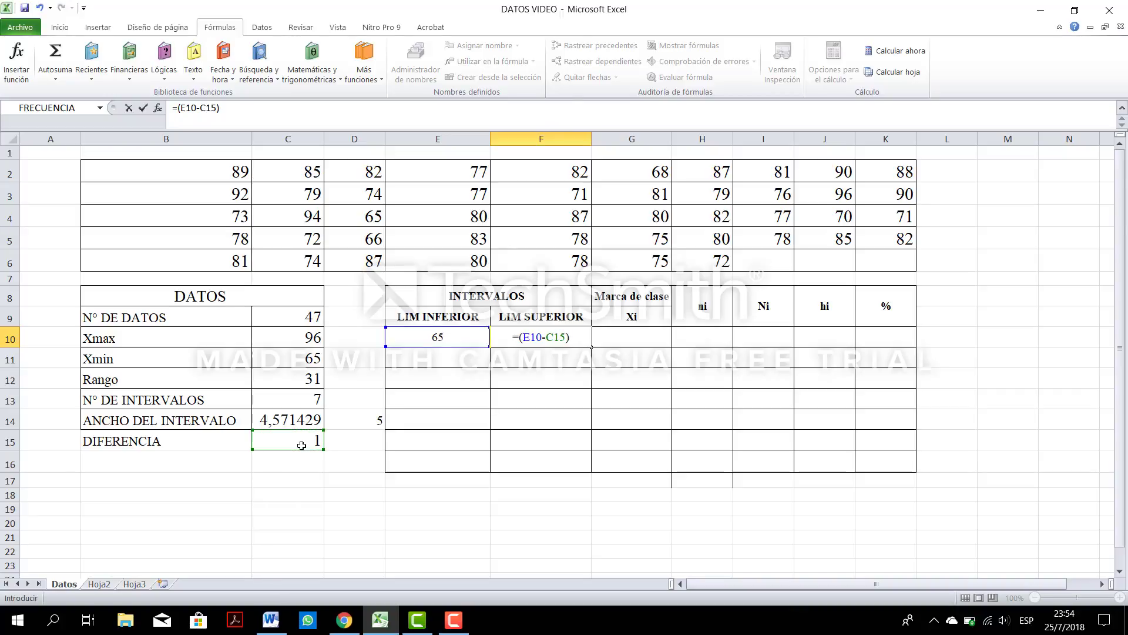
text(+)
click(346, 419)
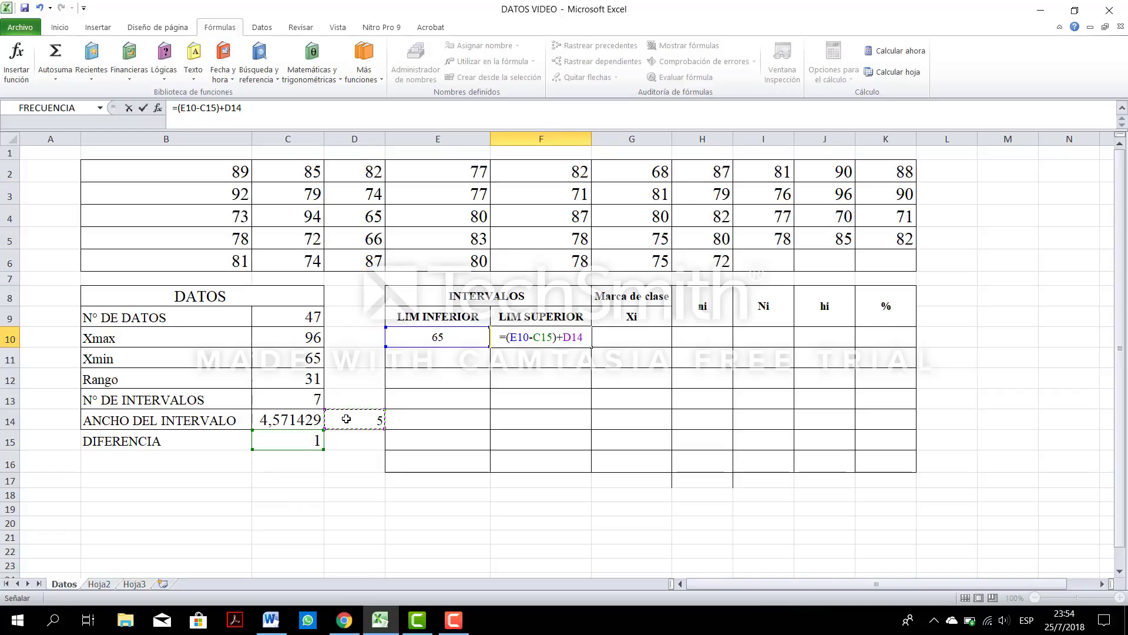
key(Return)
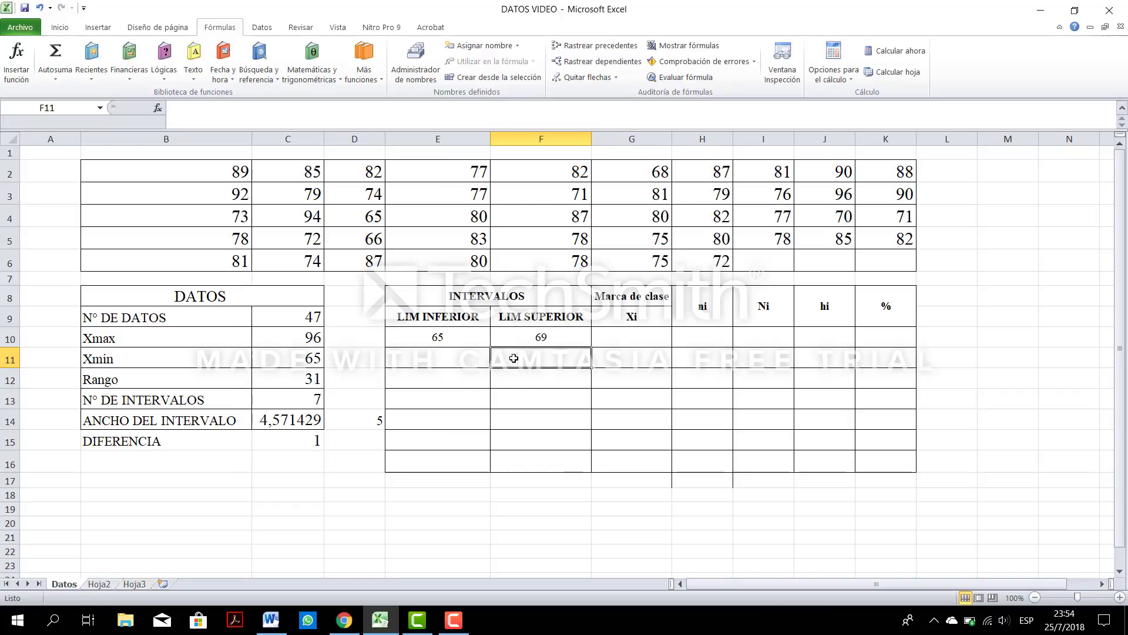
Step: Add the label SUMA in B16 with the value 1 in C16
click(460, 365)
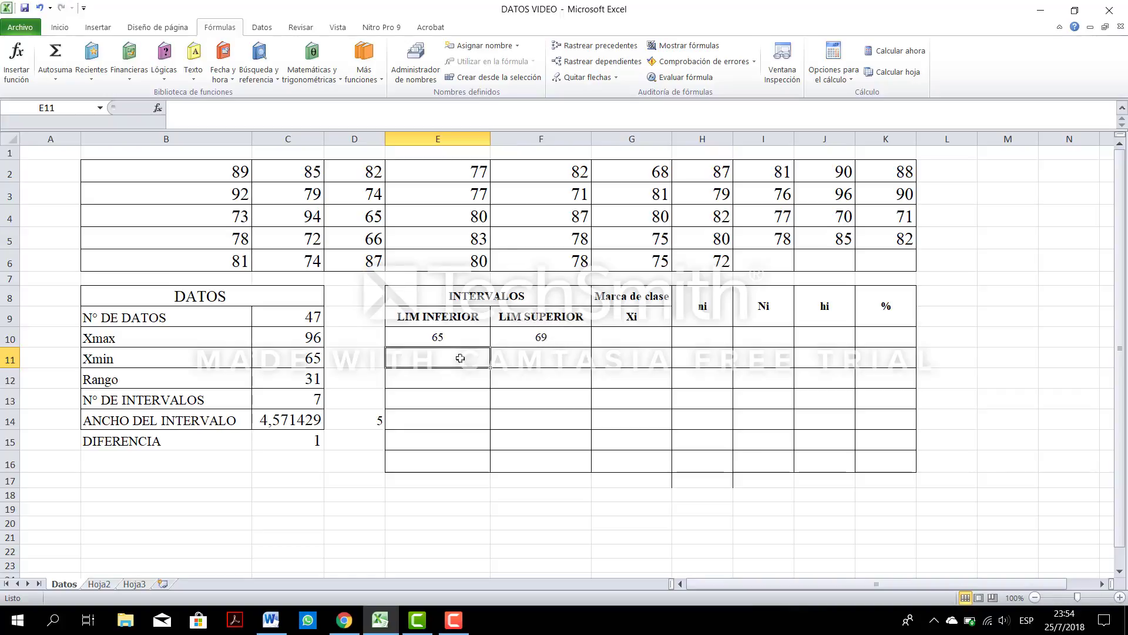
click(169, 458)
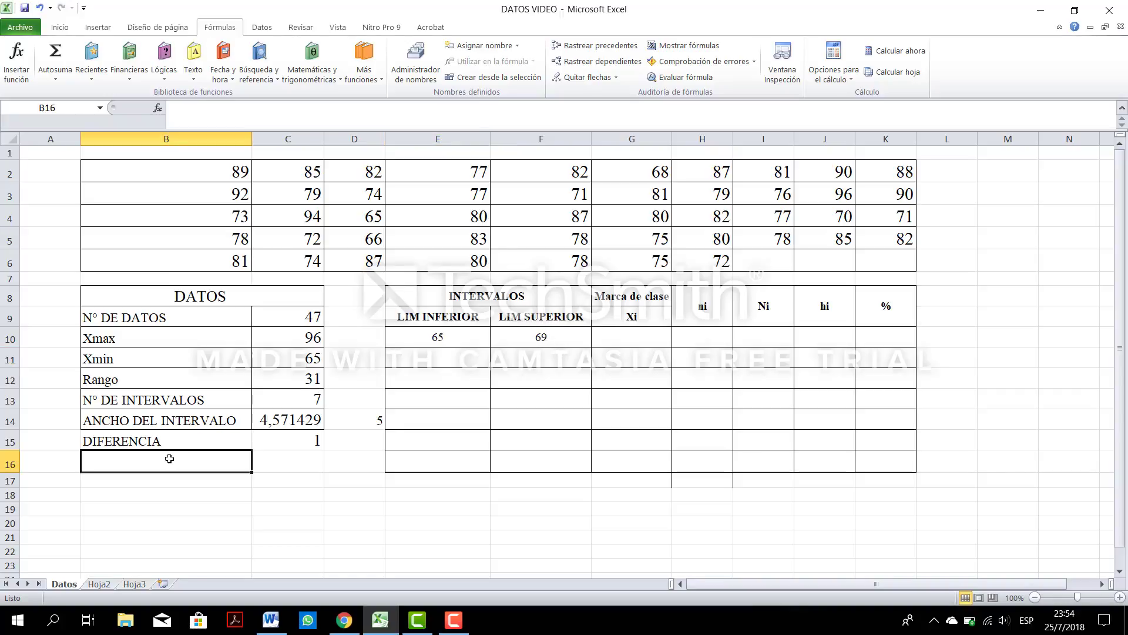
text(SUMA)
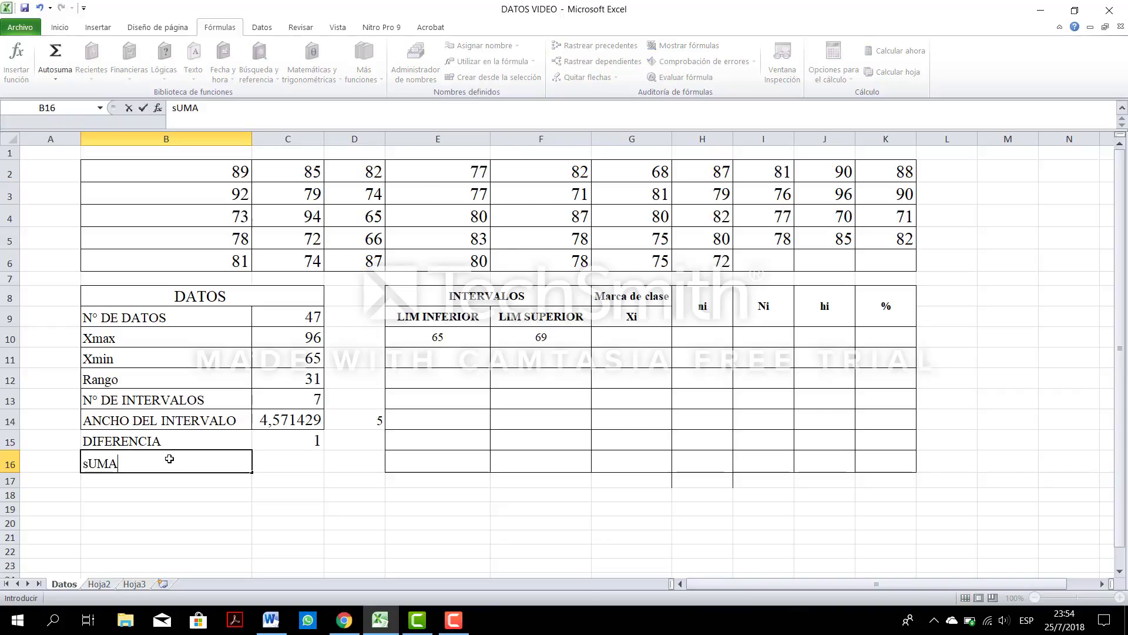
key(BackSpace)
key(BackSpace)
key(BackSpace)
text(UMA)
key(Tab)
text(1)
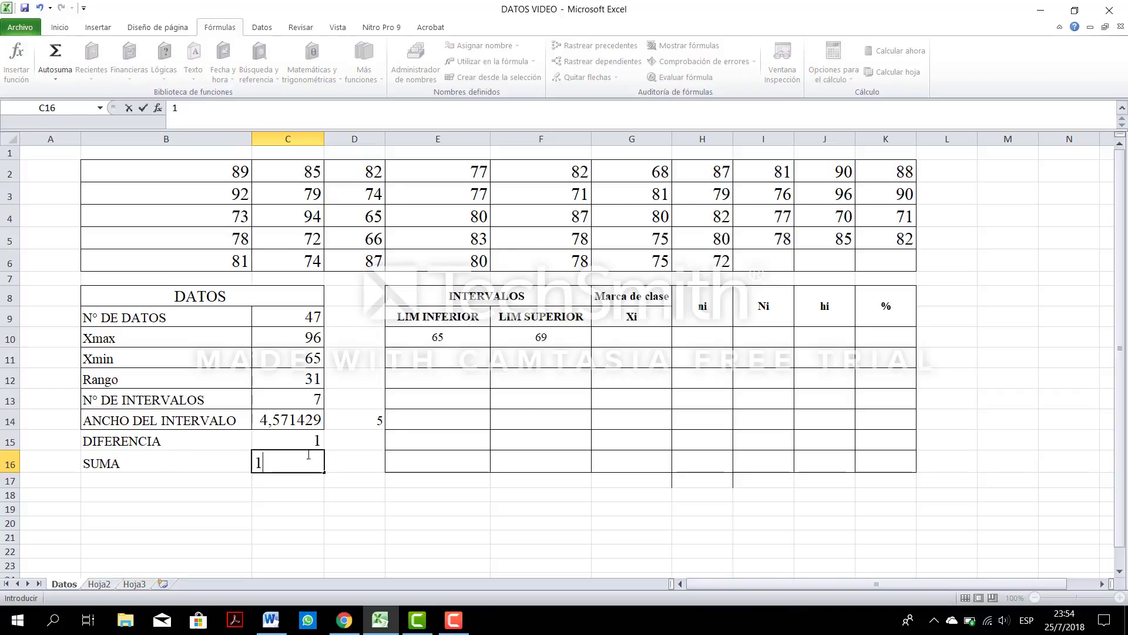
Step: Calculate the second LIM INFERIOR in E11 with the formula =(F10+C16)
click(450, 359)
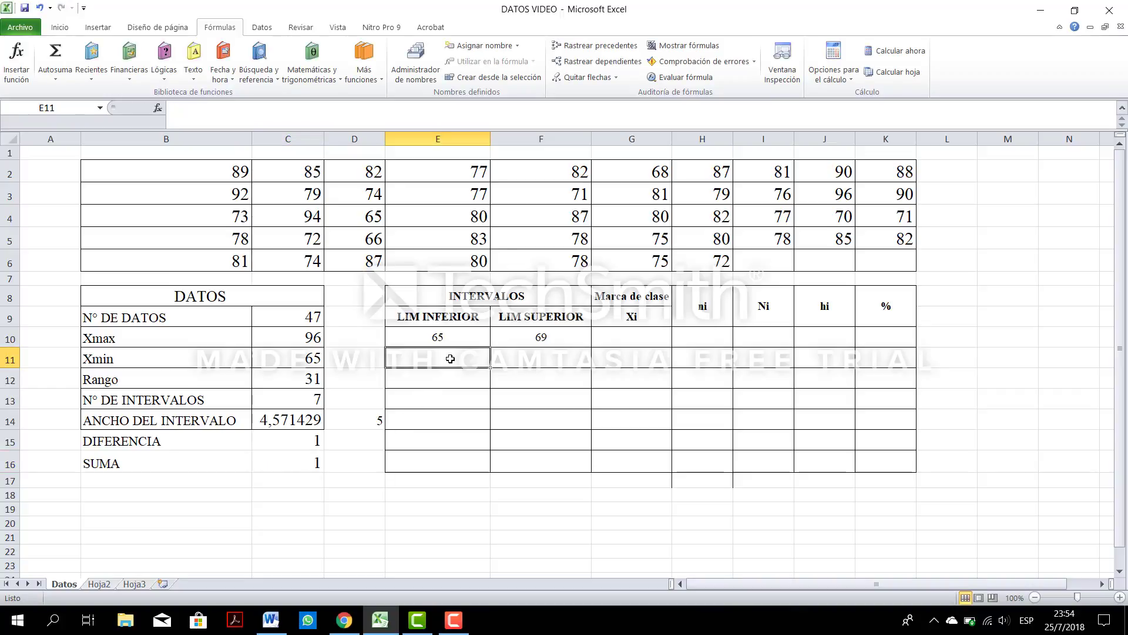
text(=)
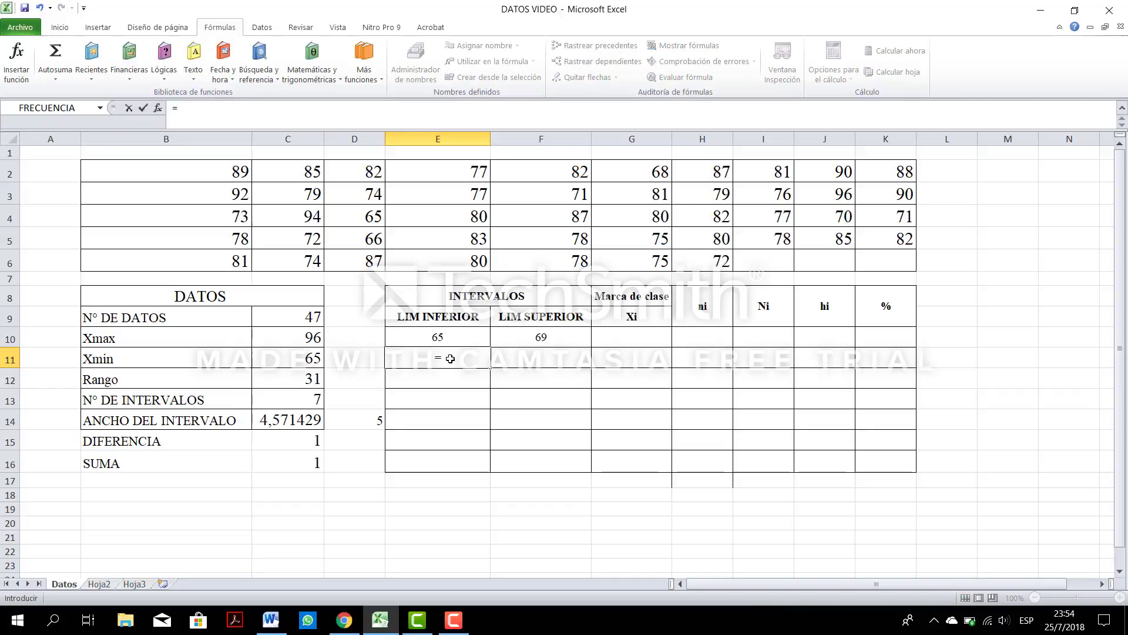
text(()
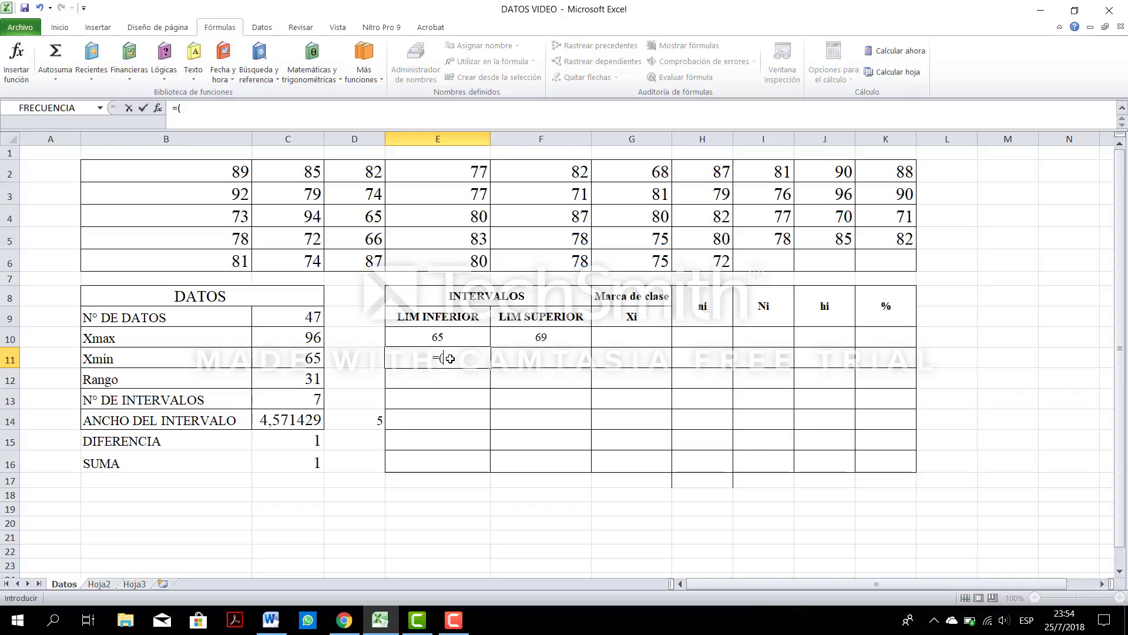
click(543, 344)
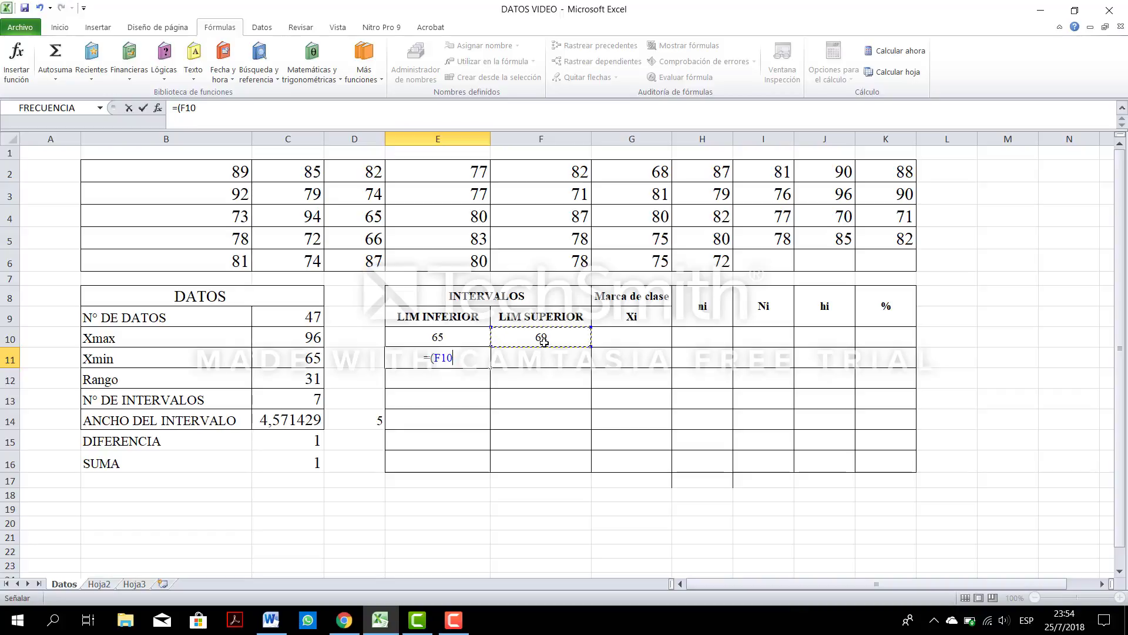
text(+)
click(288, 466)
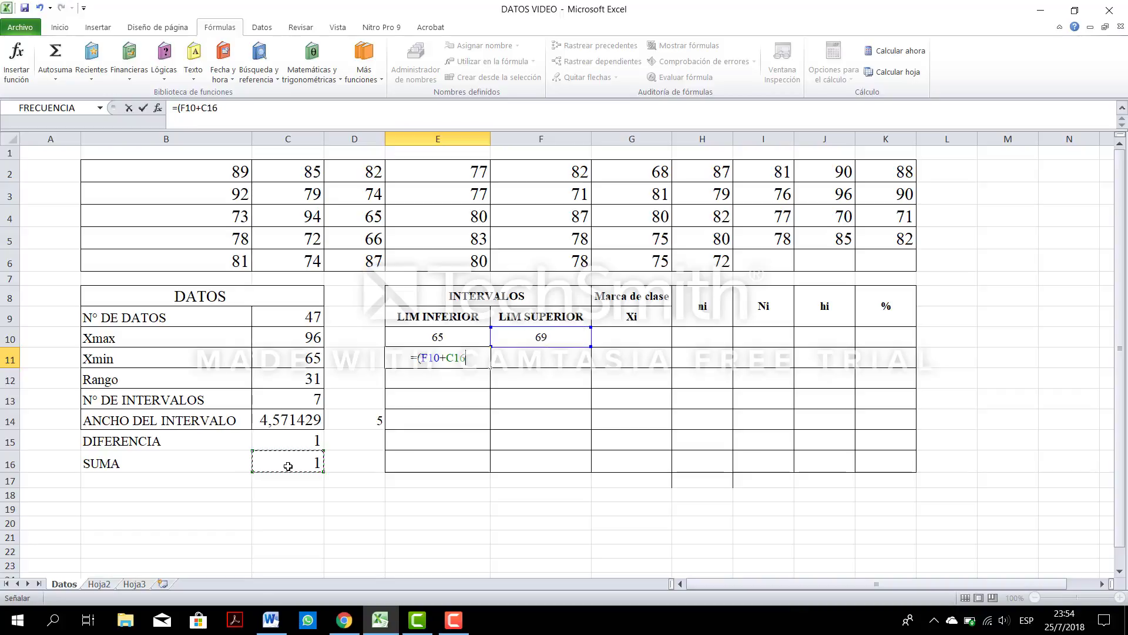
text())
key(Return)
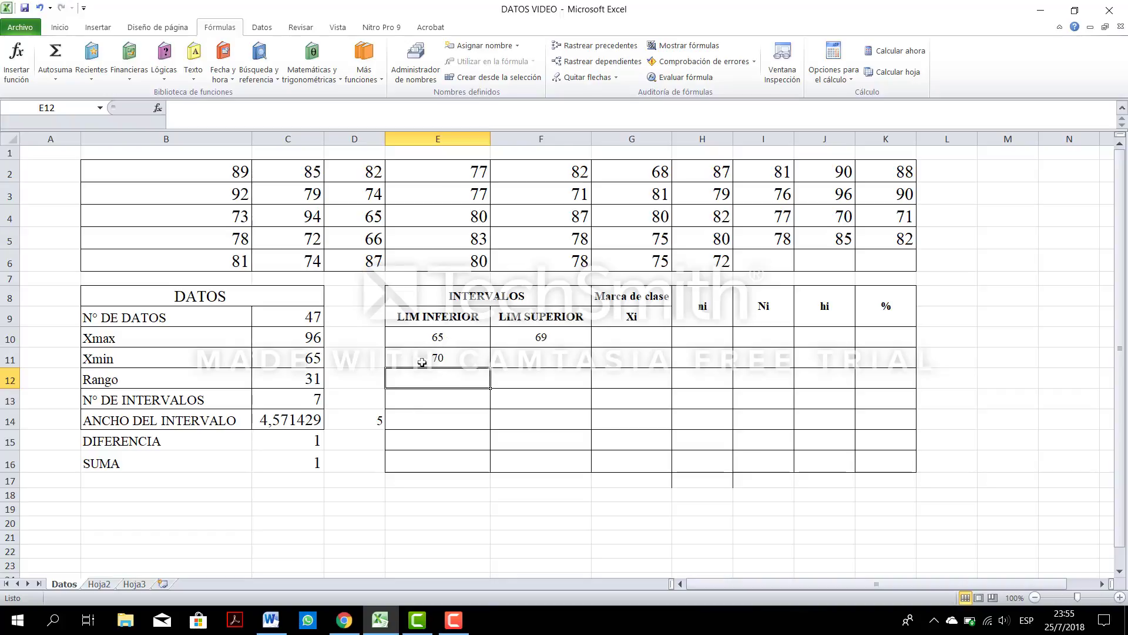
Step: Calculate the second LIM SUPERIOR in F11 with the formula =(E11-C15)+D14
click(531, 359)
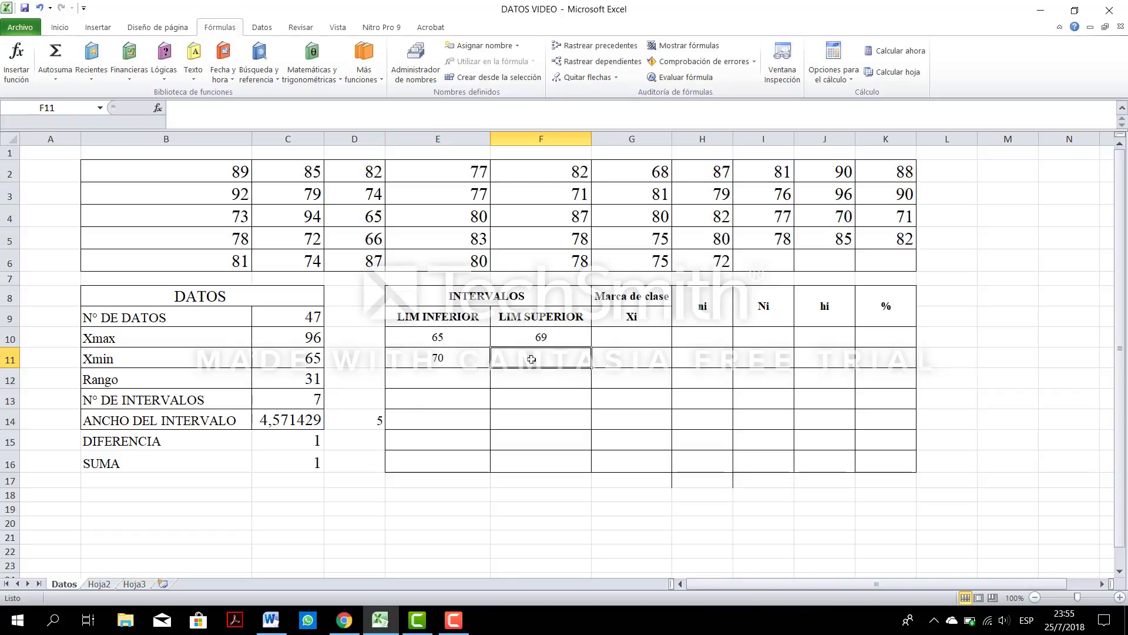
text(=)
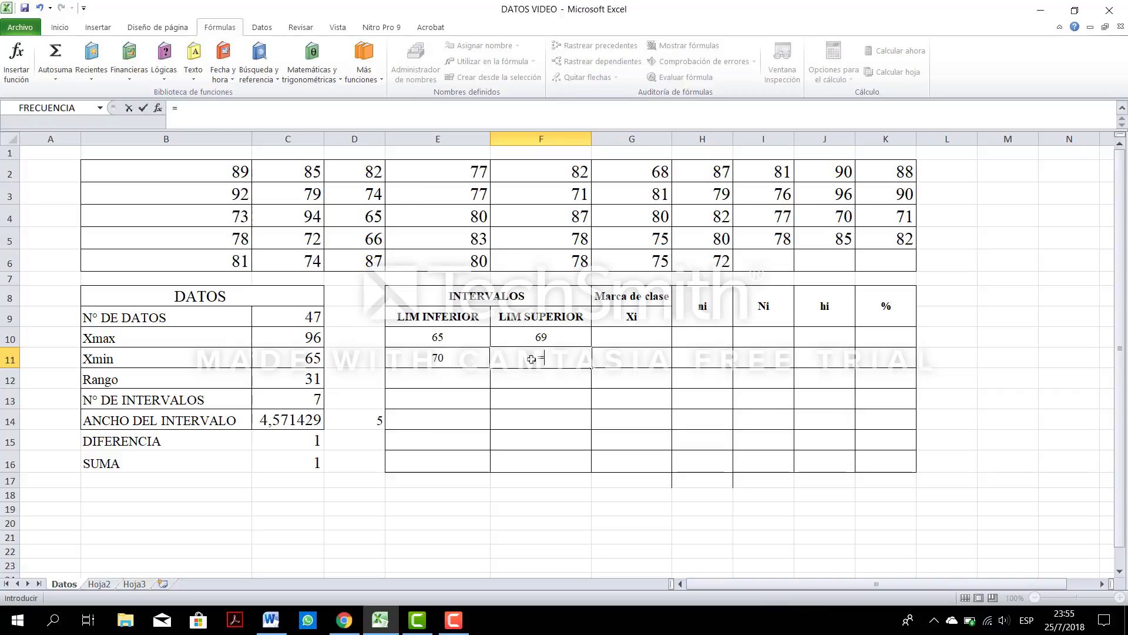
text(()
click(451, 356)
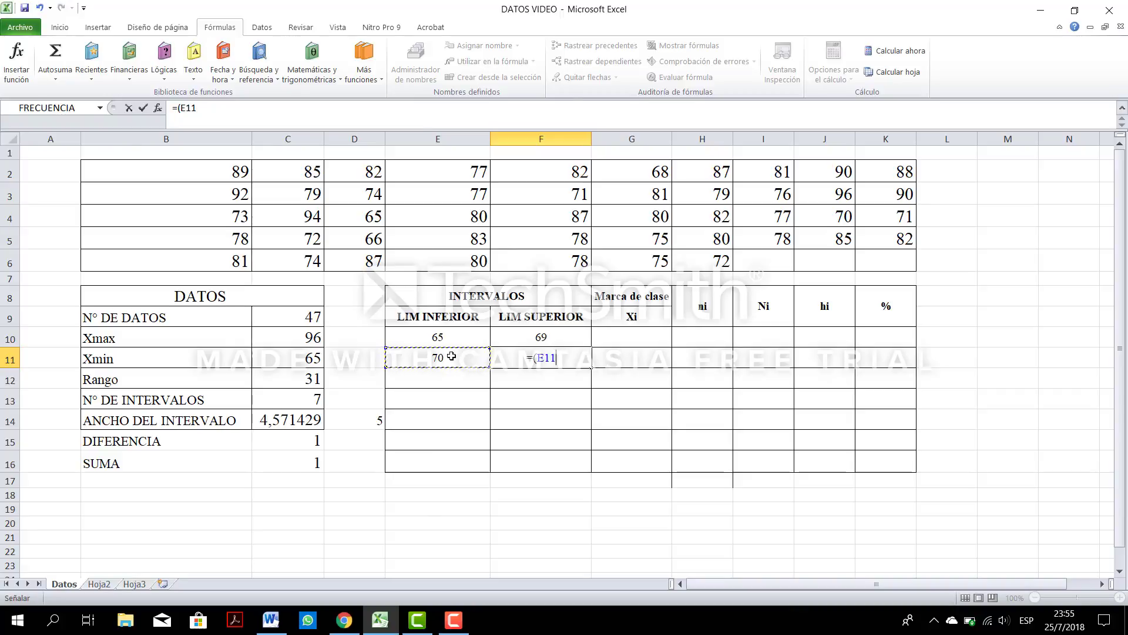
text(-)
click(287, 444)
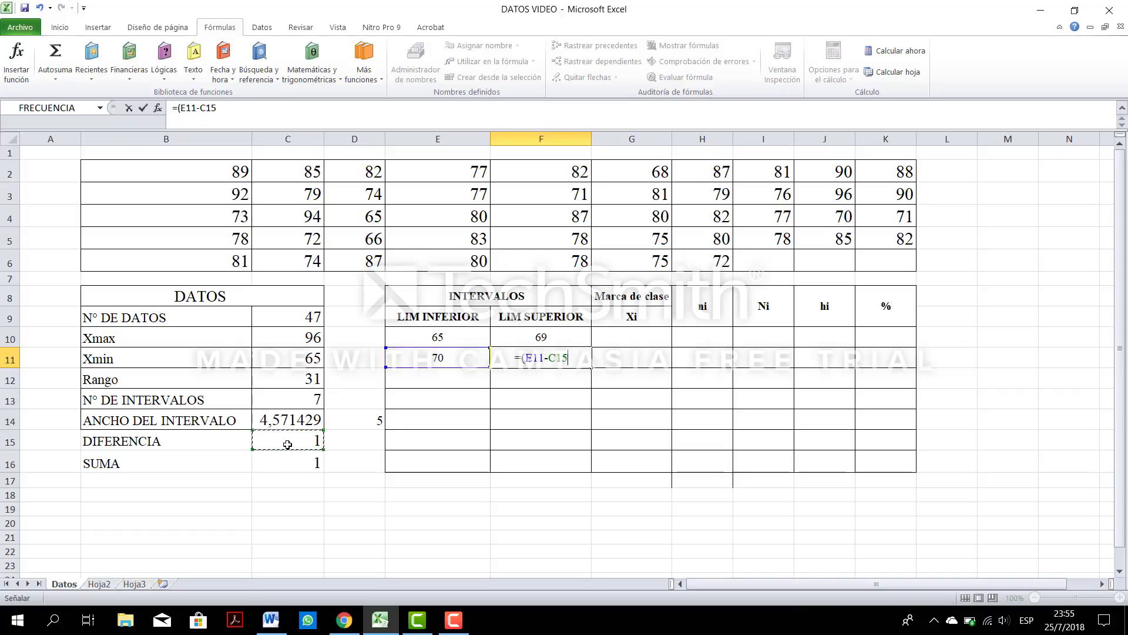
text(=)
key(BackSpace)
text())
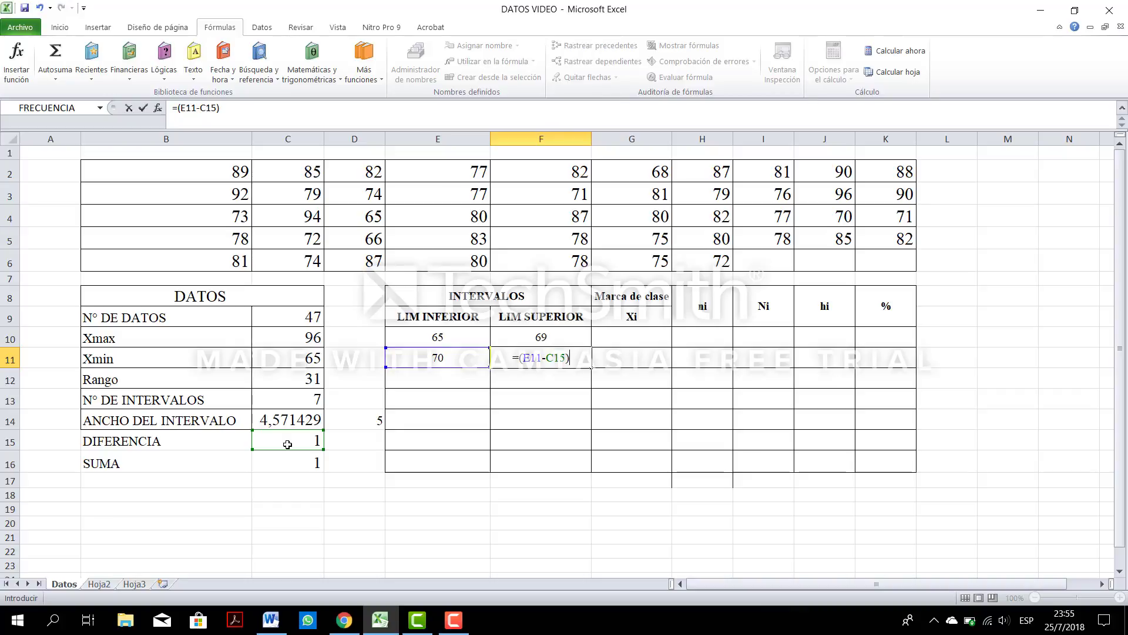
key(Num_Lock)
text(+)
click(374, 420)
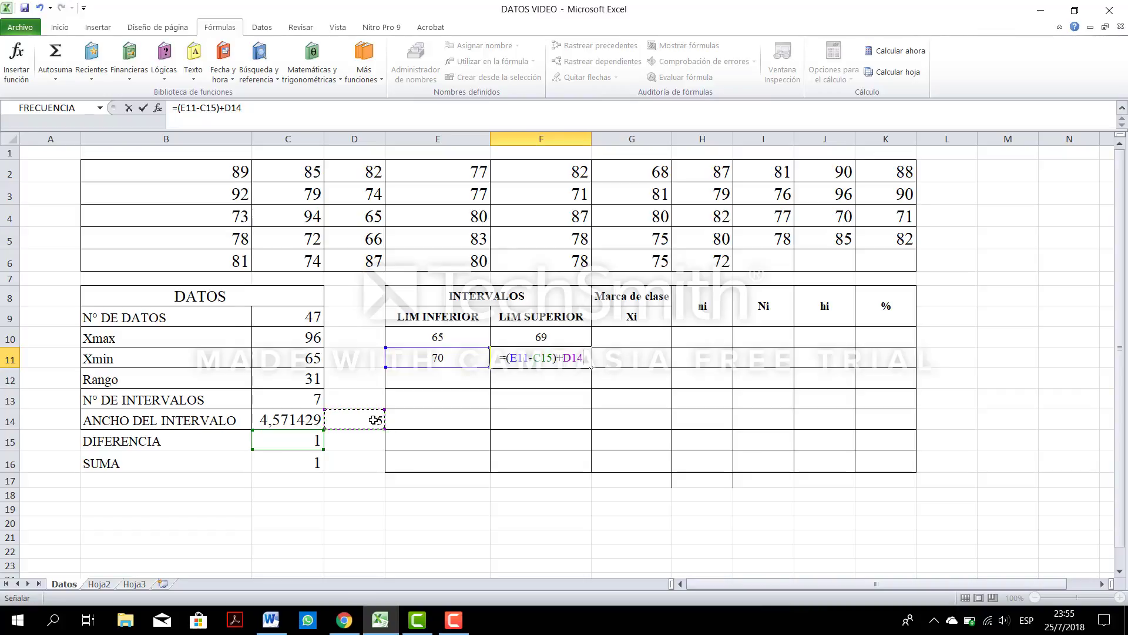
key(Return)
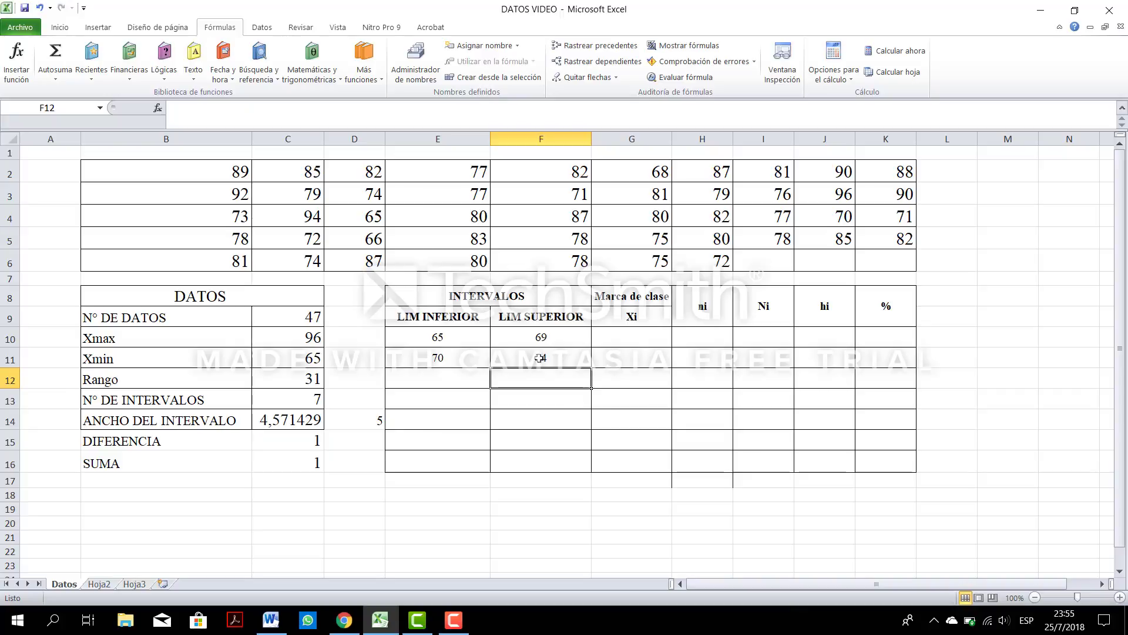
Step: Make the SUMA reference absolute in the E11 formula so it reads =(F10+$C$16)
click(461, 360)
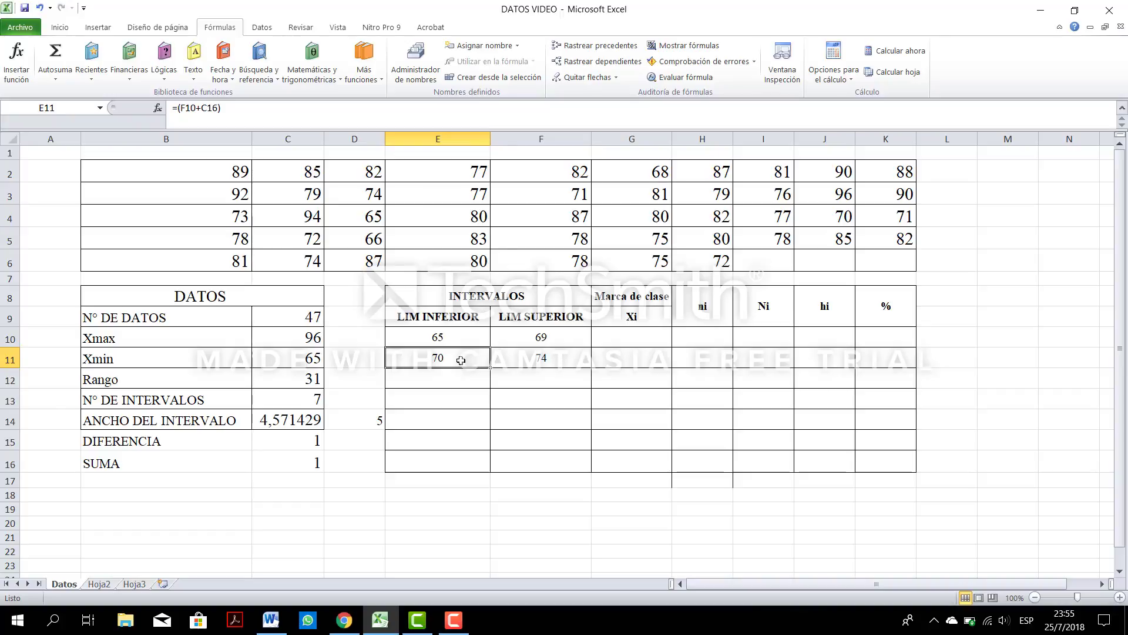
double_click(461, 360)
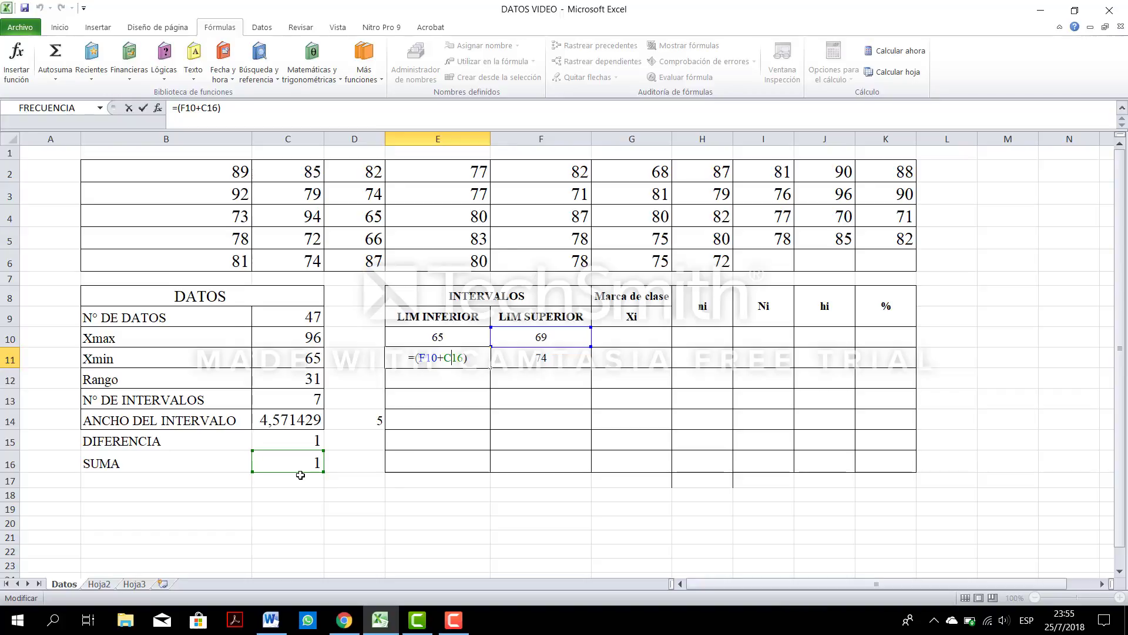
text($C$)
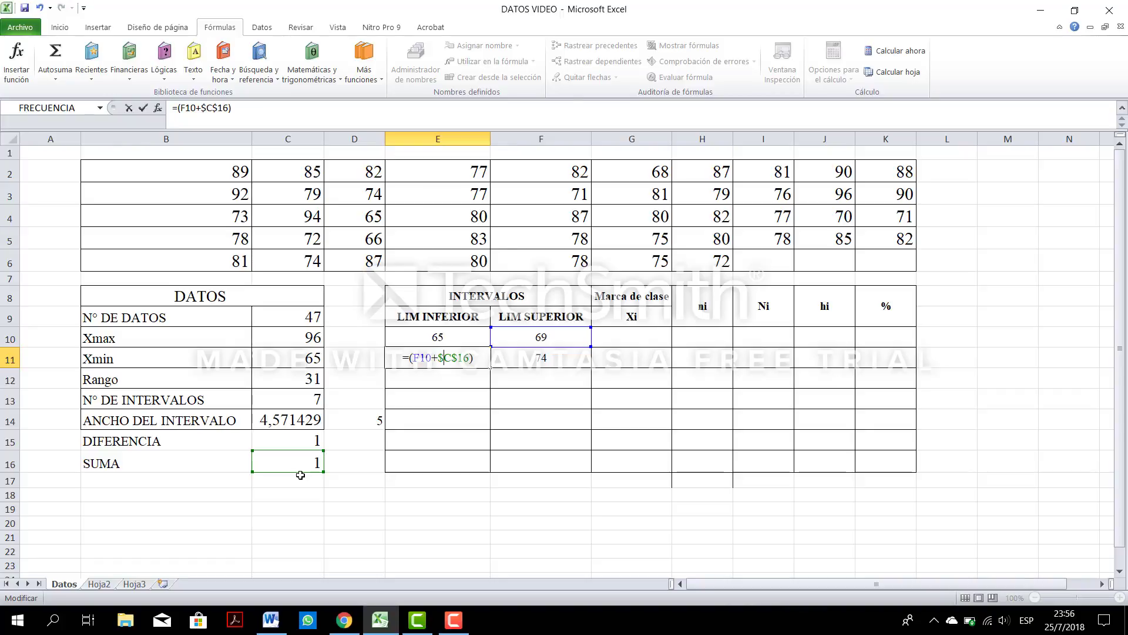
key(Return)
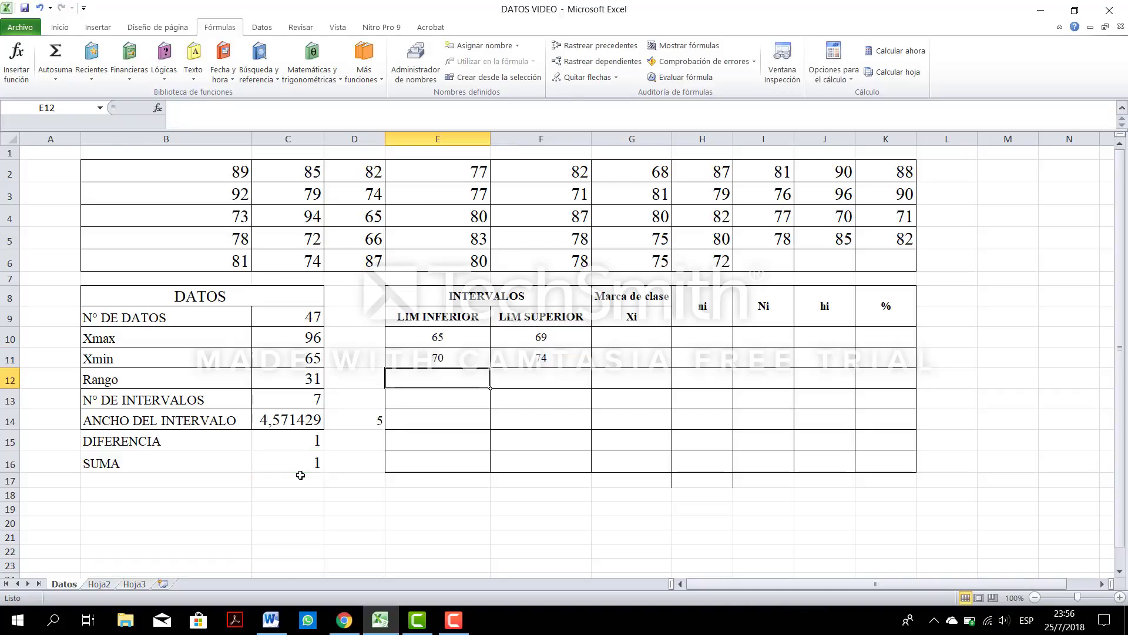
Step: Make the DIFERENCIA and interval width references absolute in F11, giving the formula =(E11-$C$15)+$D$14
double_click(549, 359)
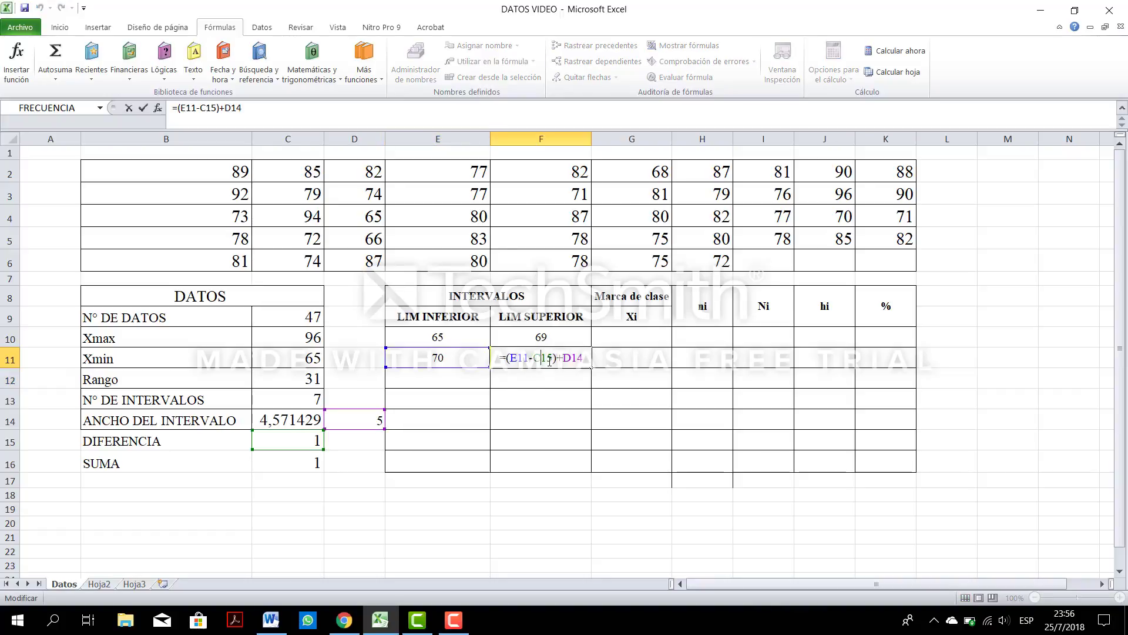
text($C)
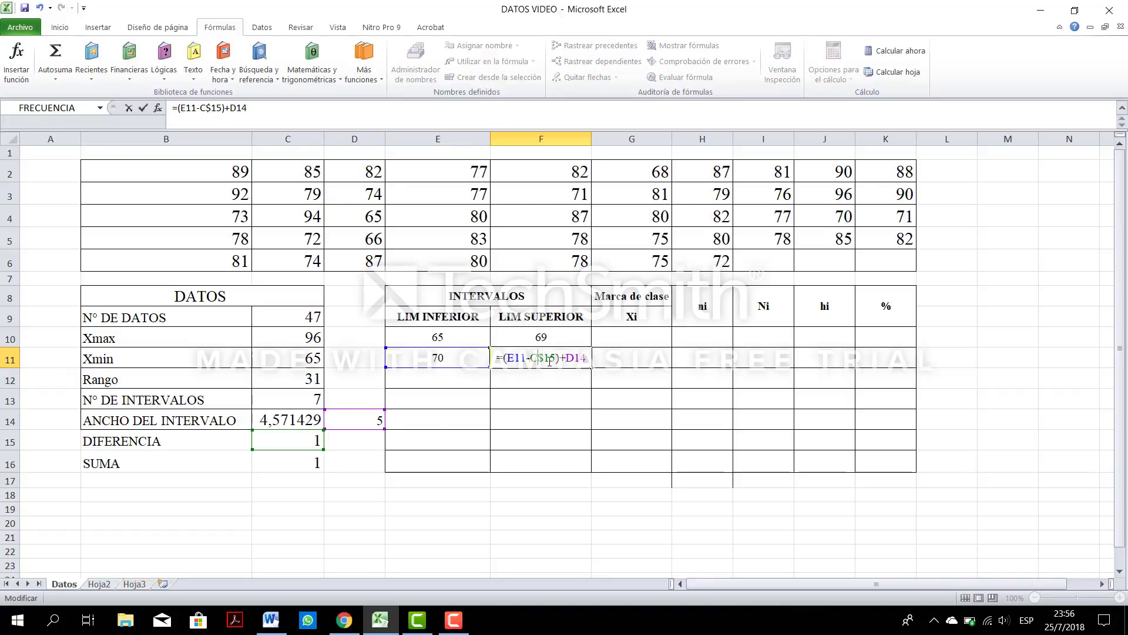
text($)
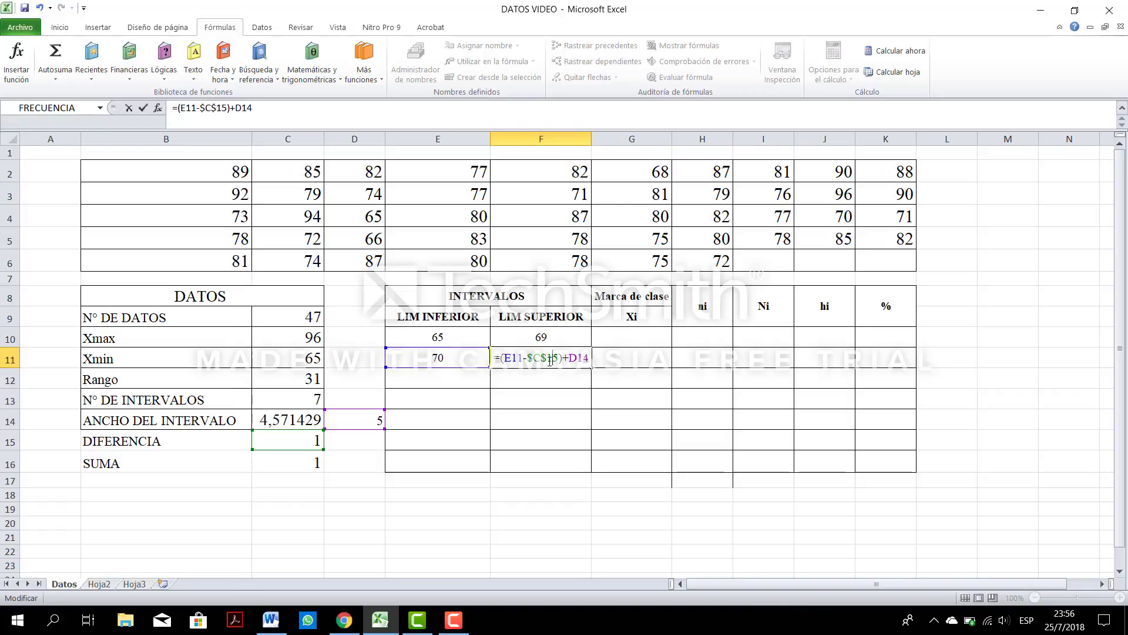
key(Right)
key(Right)
key(Right)
key(Right)
key(Right)
key(Right)
text($)
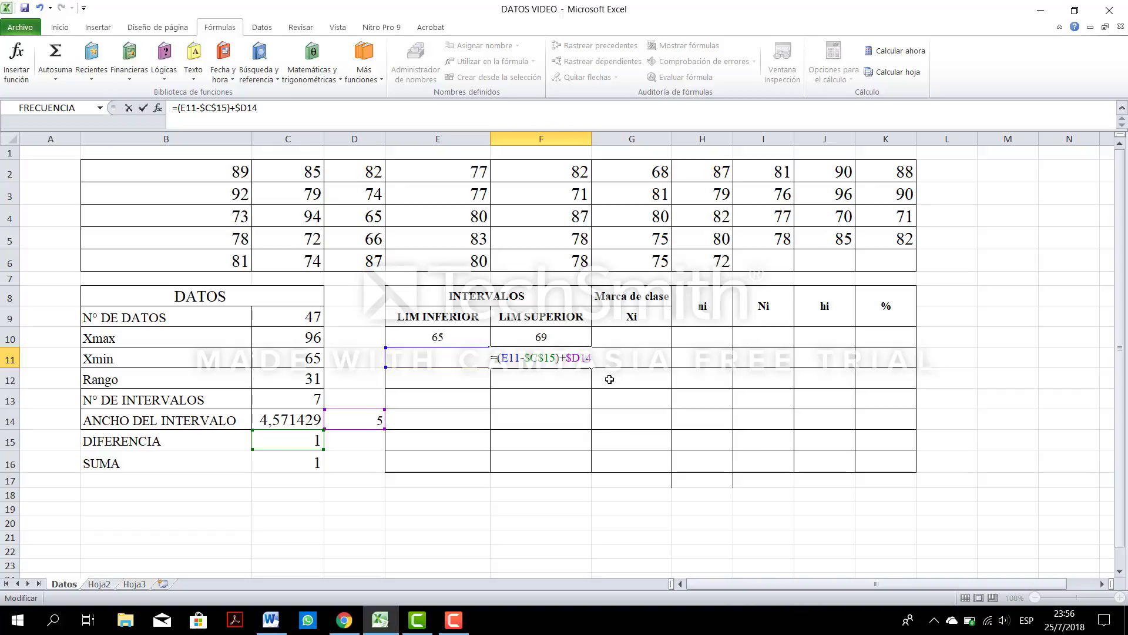
text($)
key(Return)
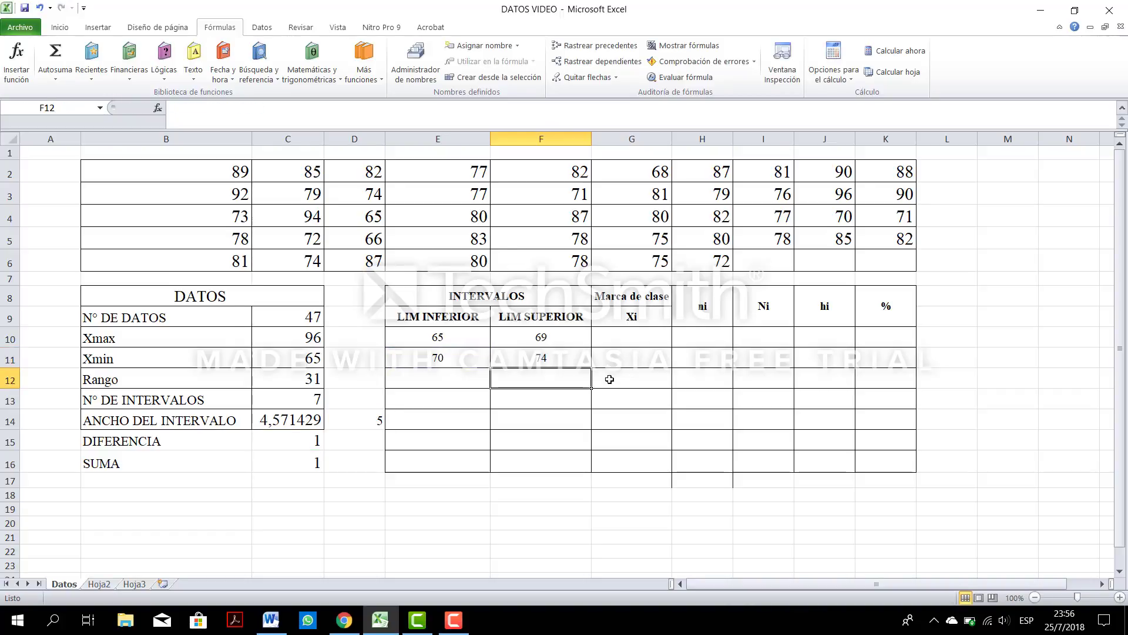
Step: Fill the LIM INFERIOR formula from E11 down through E16
click(466, 363)
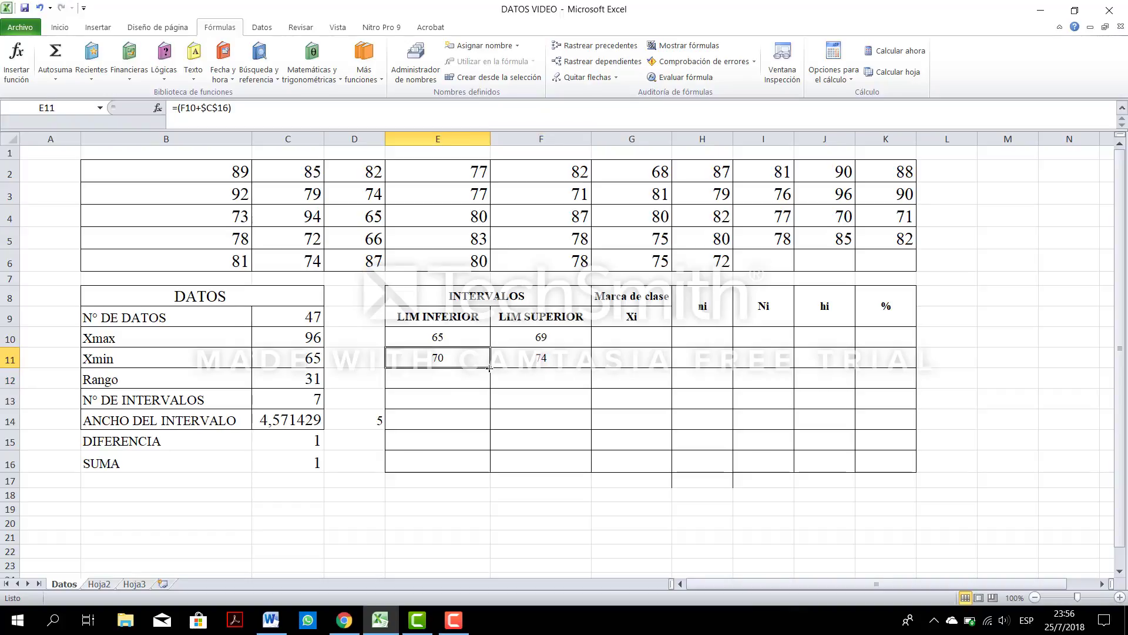
key(ctrl+z)
drag(489, 368, 483, 470)
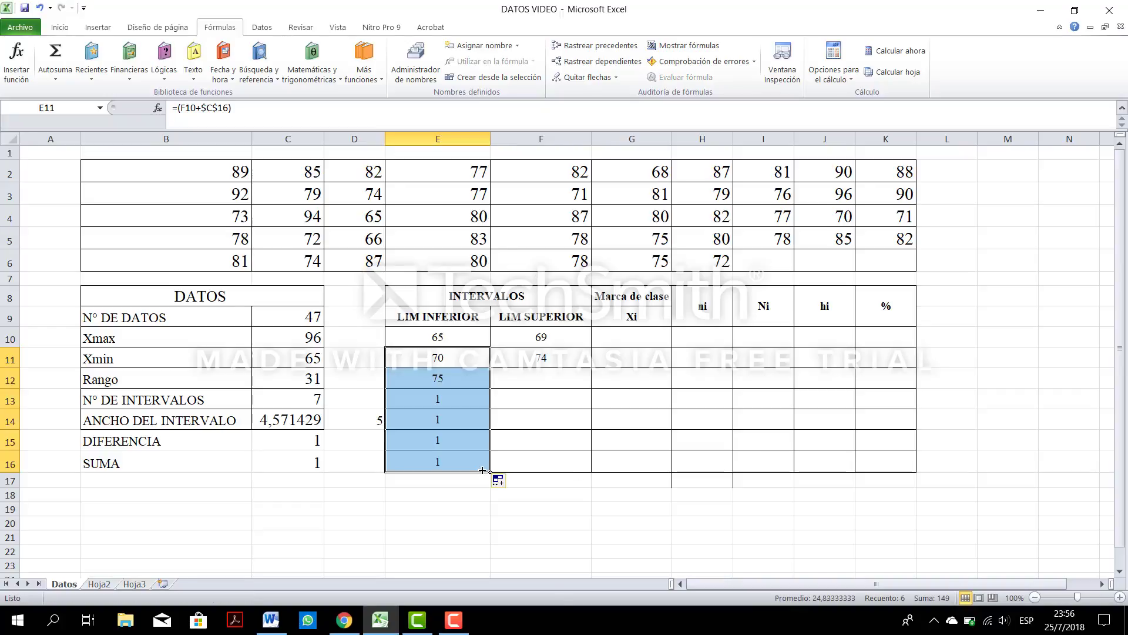
Step: Fill the LIM SUPERIOR formula from F11 down through F16
click(579, 359)
drag(592, 367, 592, 465)
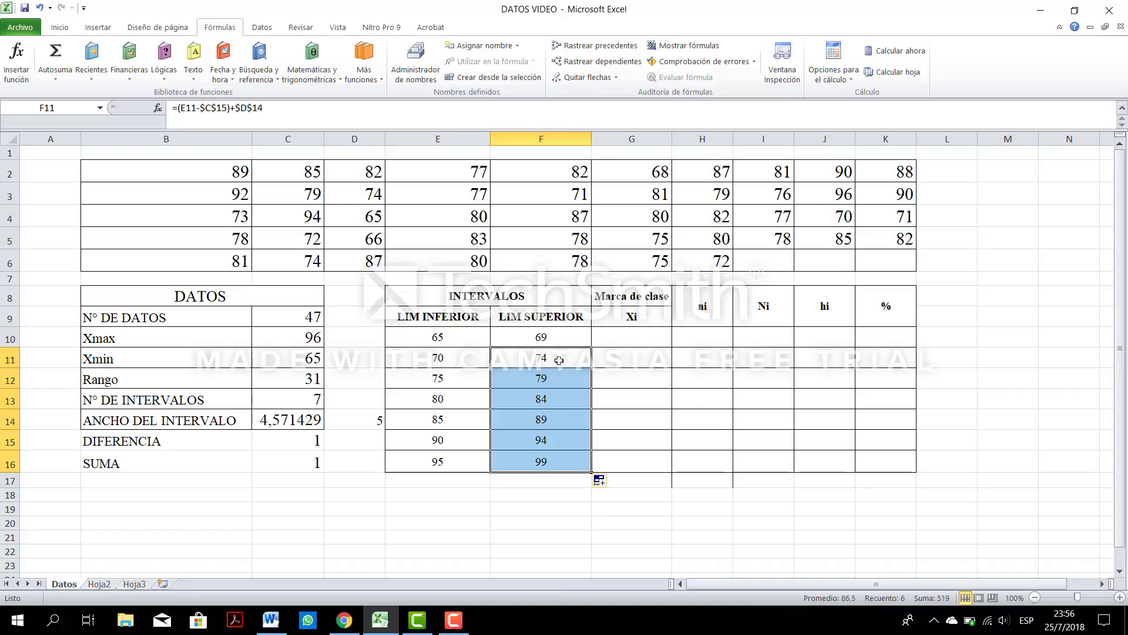
Step: Calculate the first class mark (Xi) in G10 with the formula =(E10+F10)/2
click(658, 336)
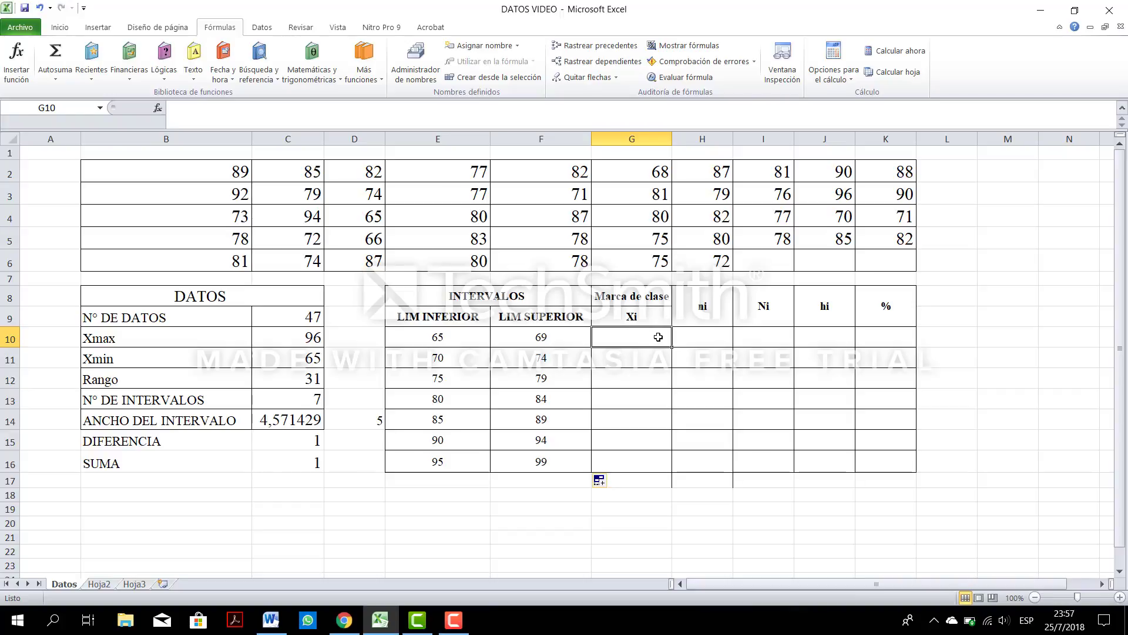
double_click(658, 337)
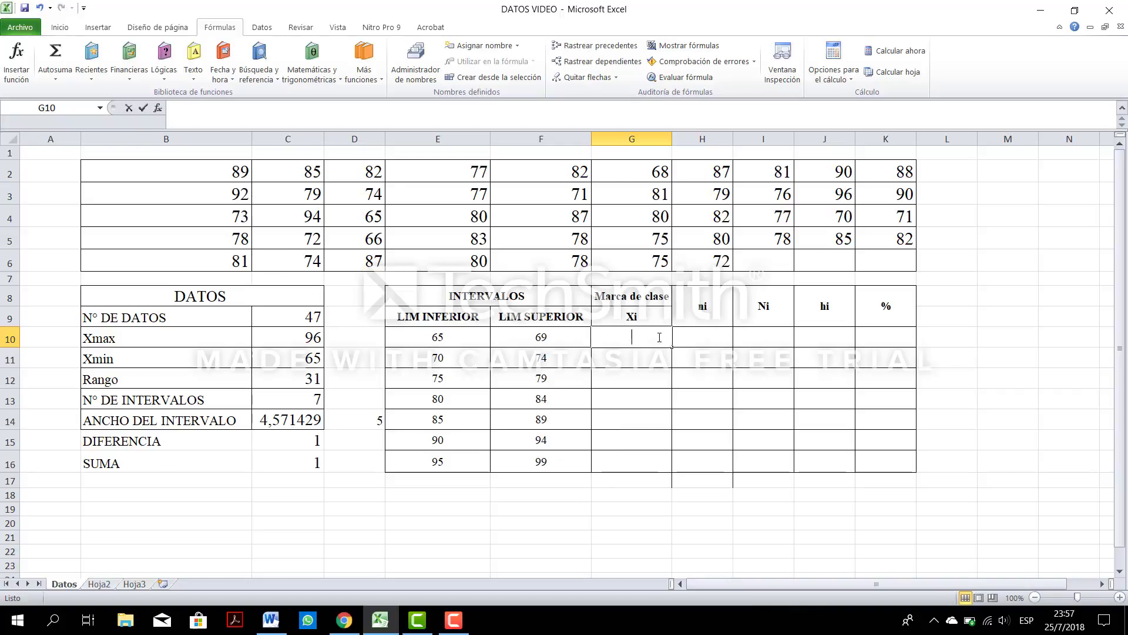
text(=)
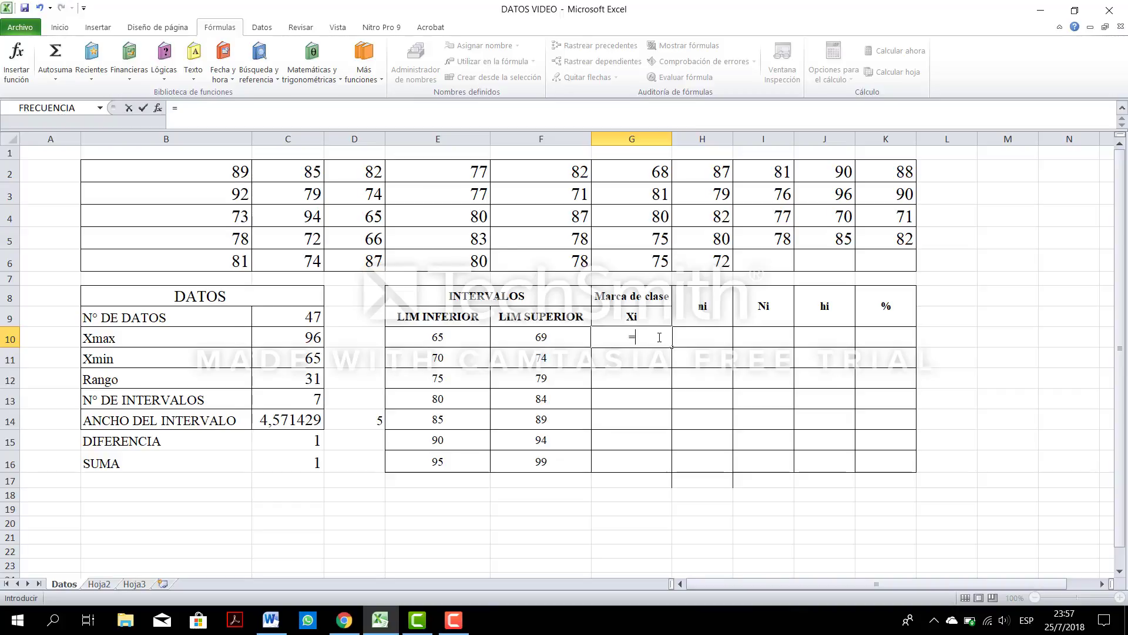
text(()
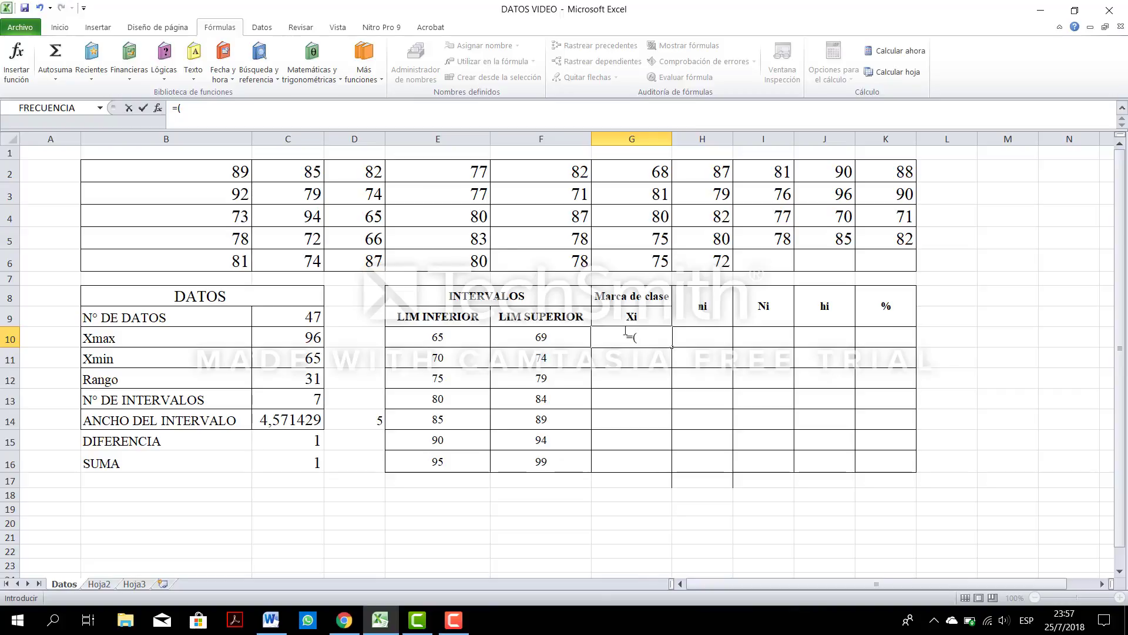
click(437, 338)
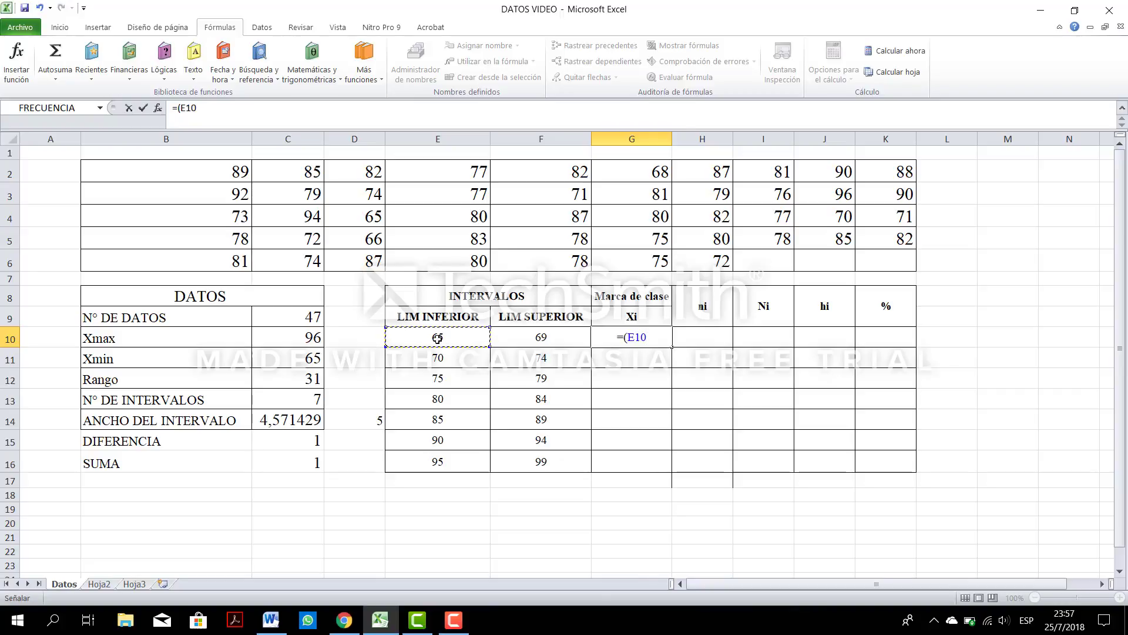
text(+)
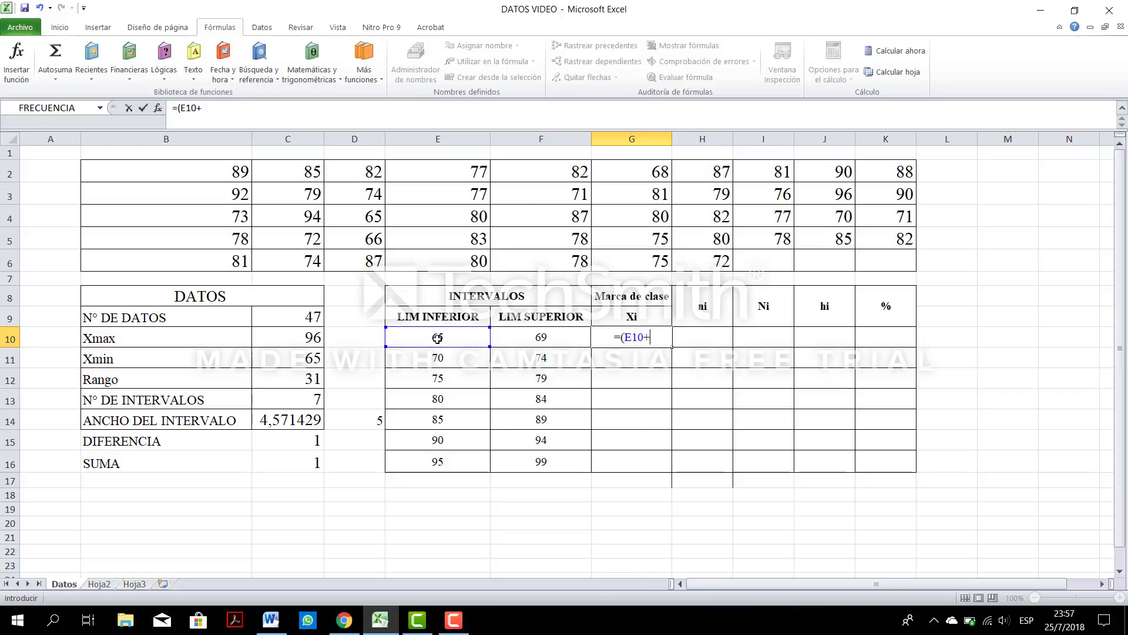
click(527, 344)
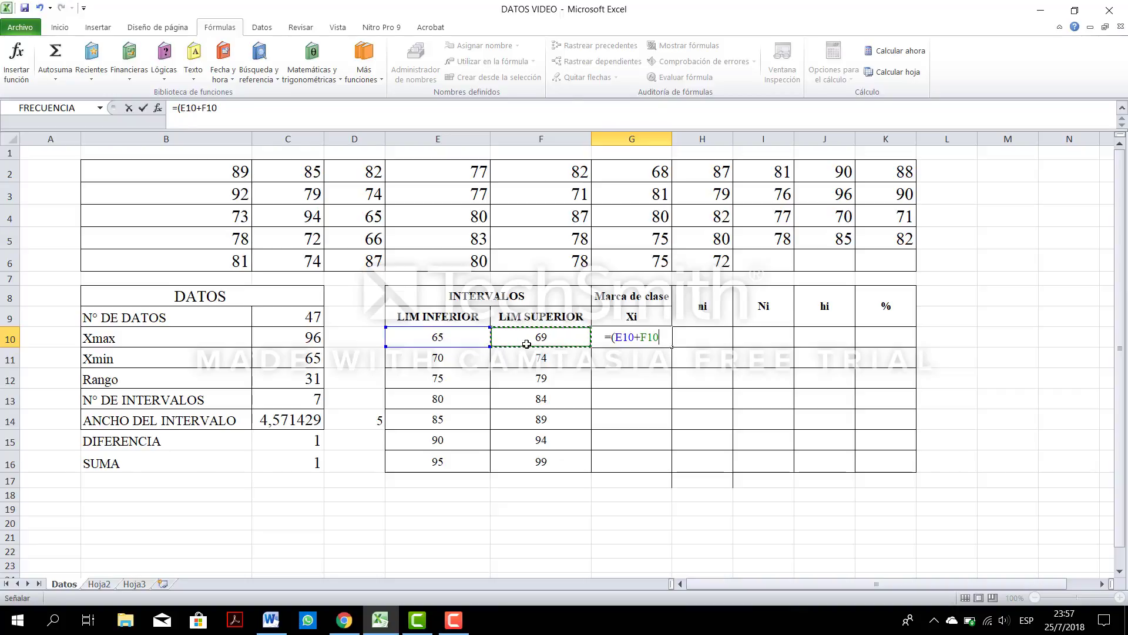
text()/2)
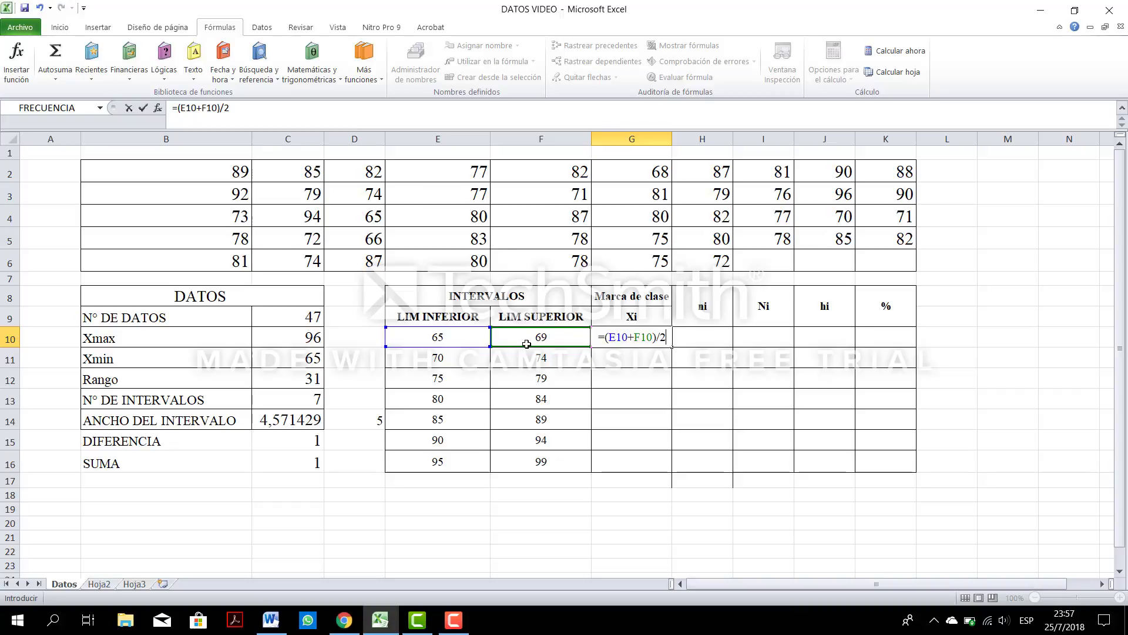
key(Return)
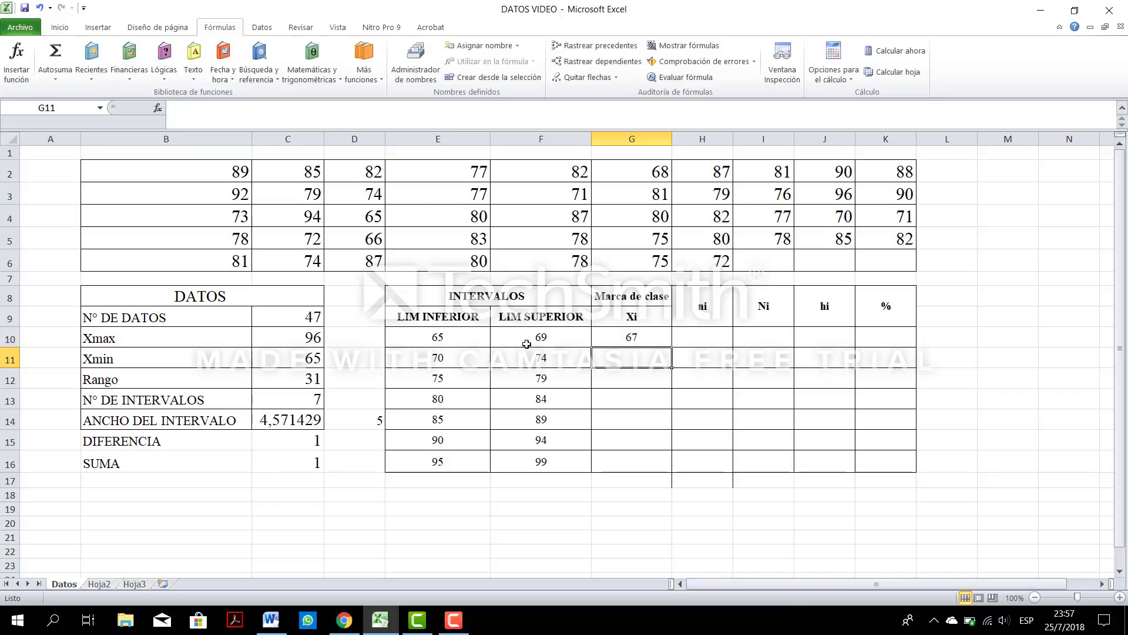
Step: Fill the class mark formula from G10 down through G16
click(648, 339)
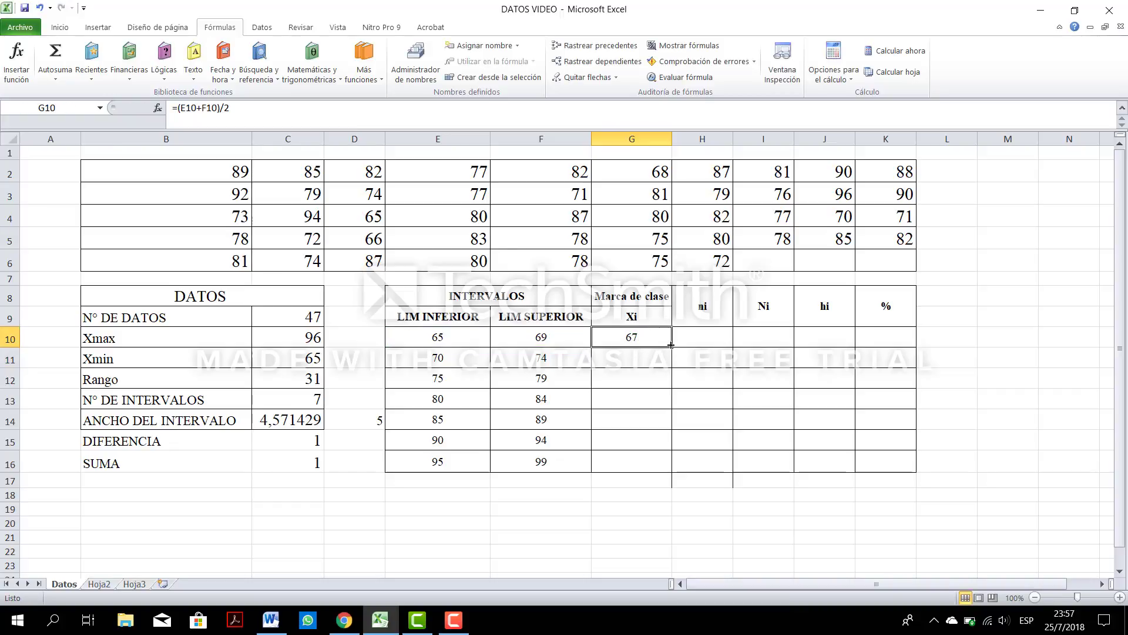
drag(671, 347, 671, 472)
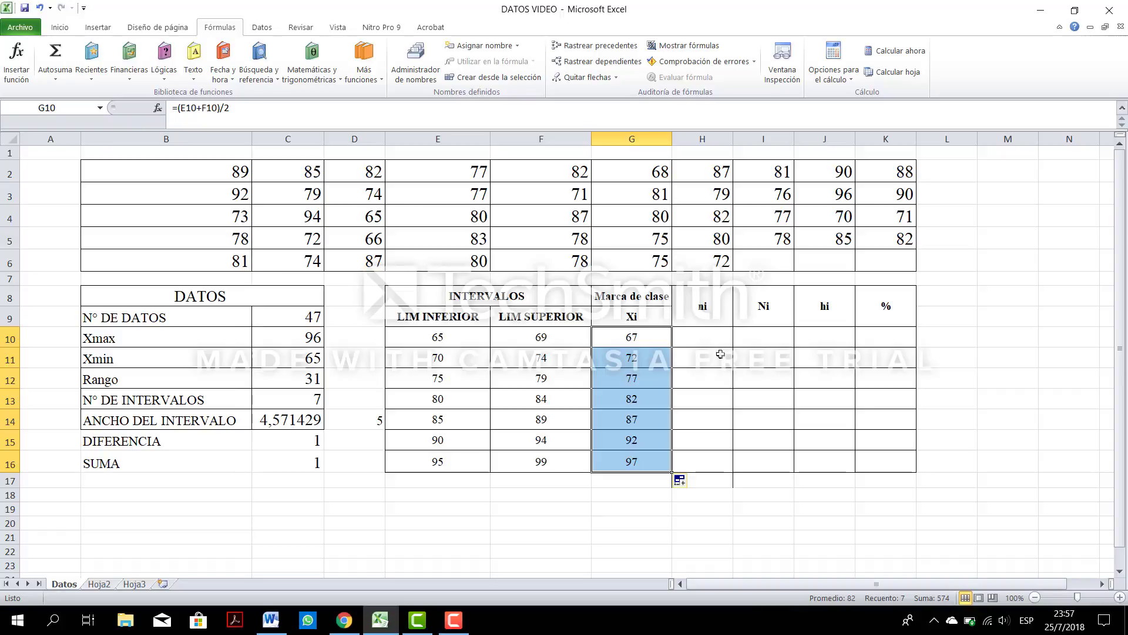
Step: Insert the statistical function FRECUENCIA in the first ni cell, H10, with the data range B2:K6 as its Datos argument
key(Right)
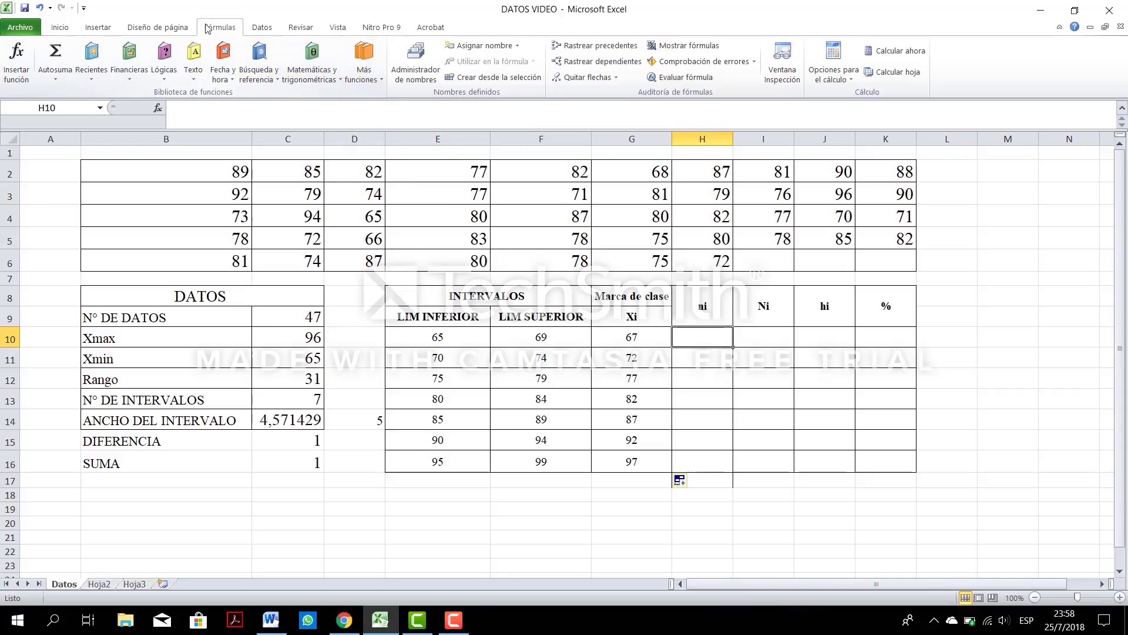
double_click(702, 338)
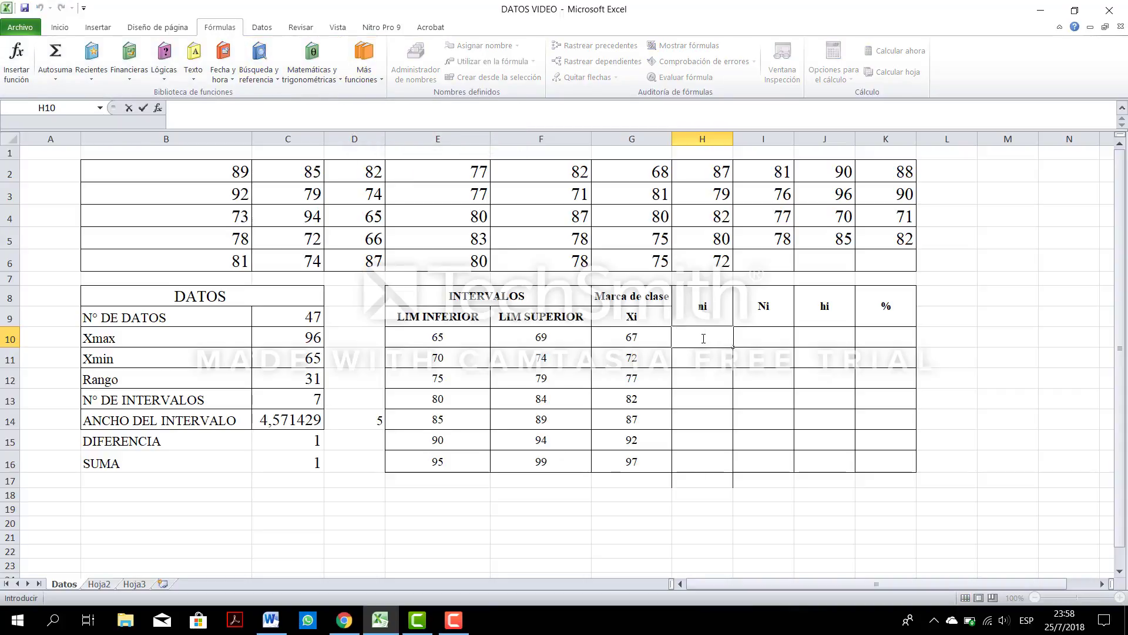
text(=)
click(366, 81)
mouse_move(376, 95)
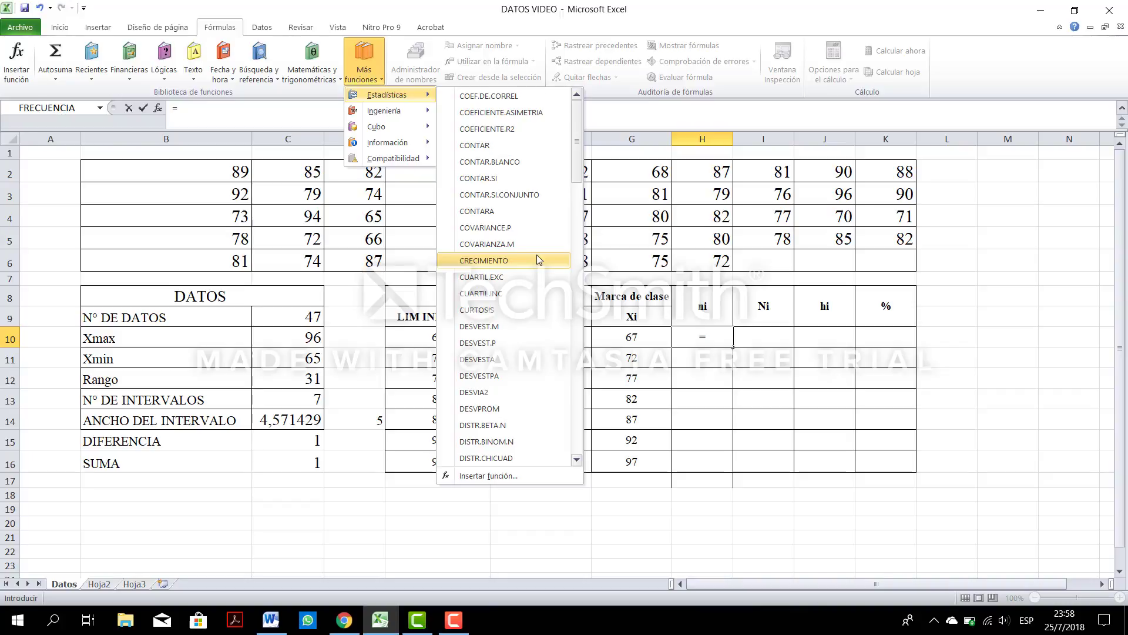
click(578, 461)
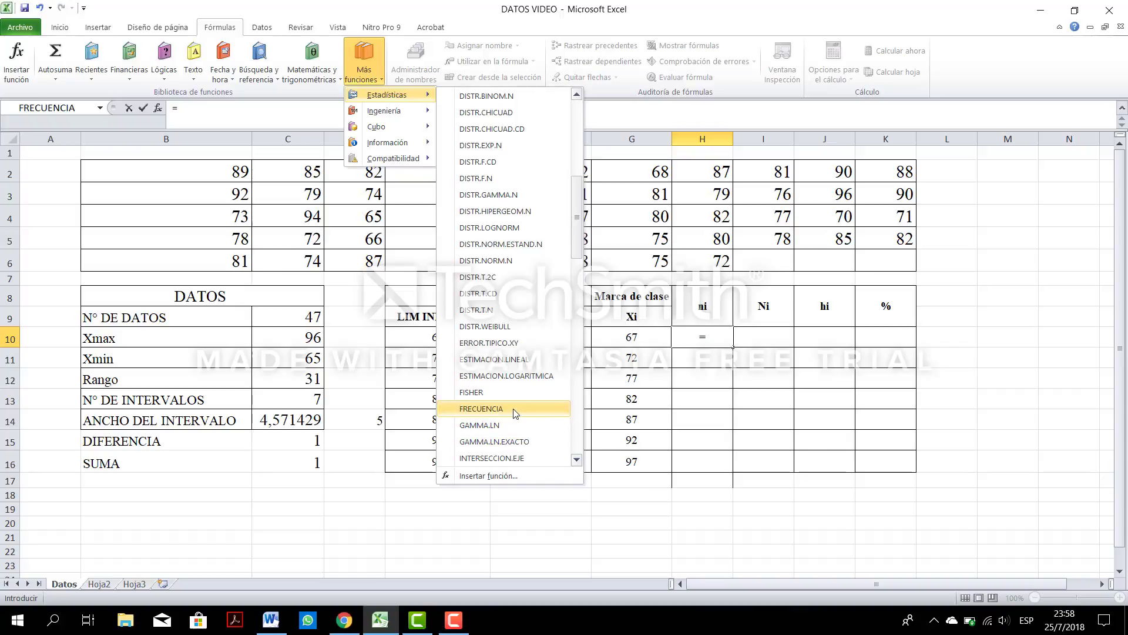
click(515, 412)
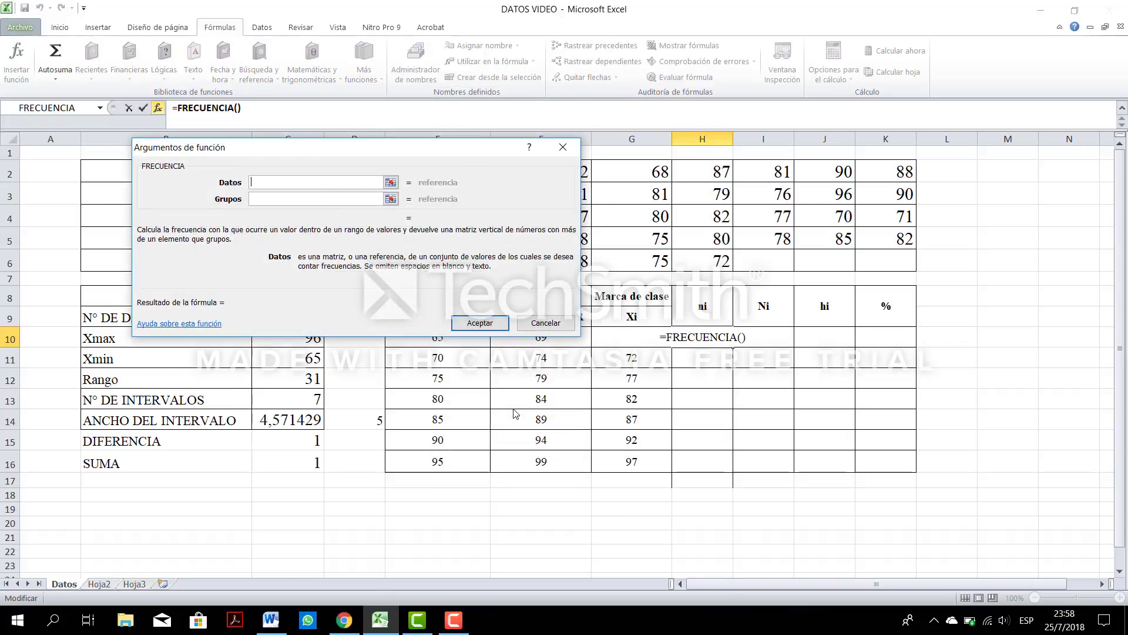
click(391, 183)
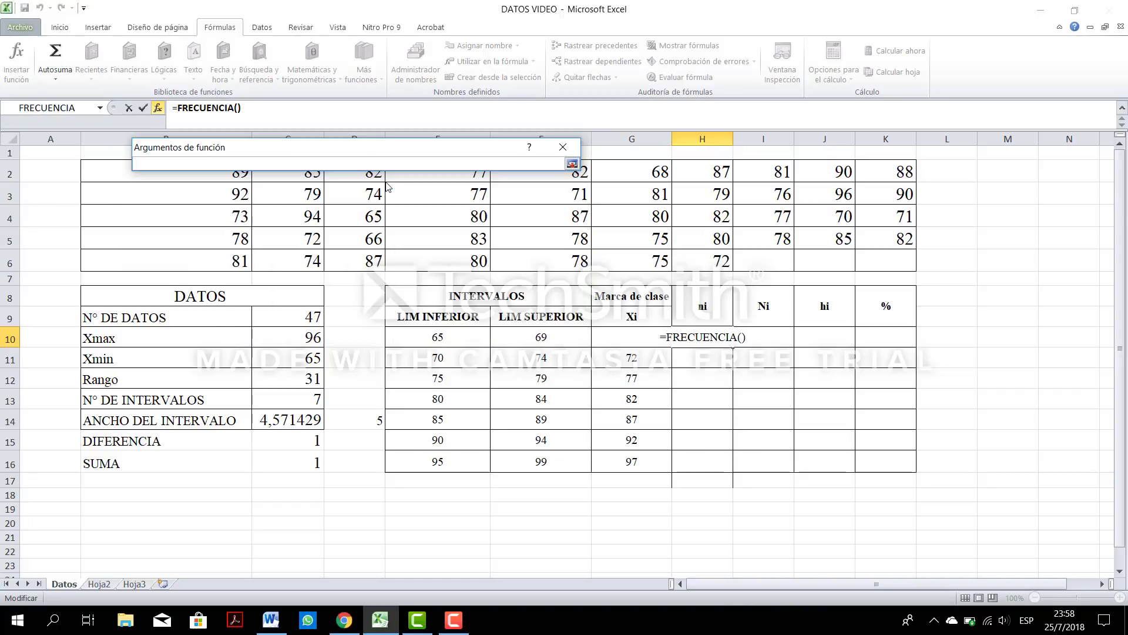
drag(221, 178, 885, 252)
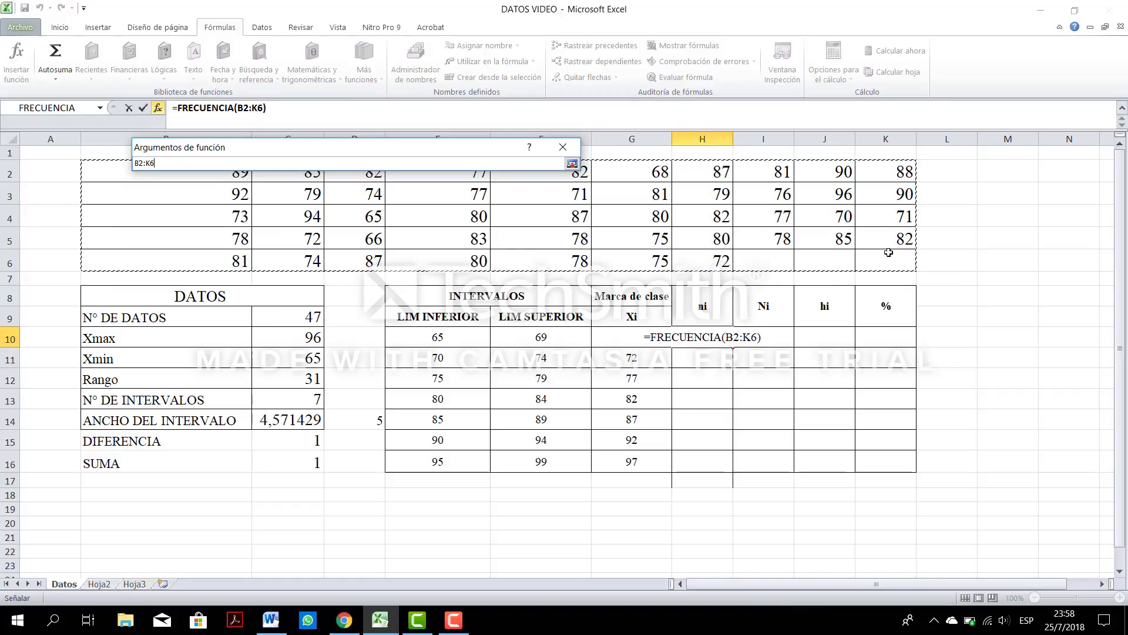
click(574, 165)
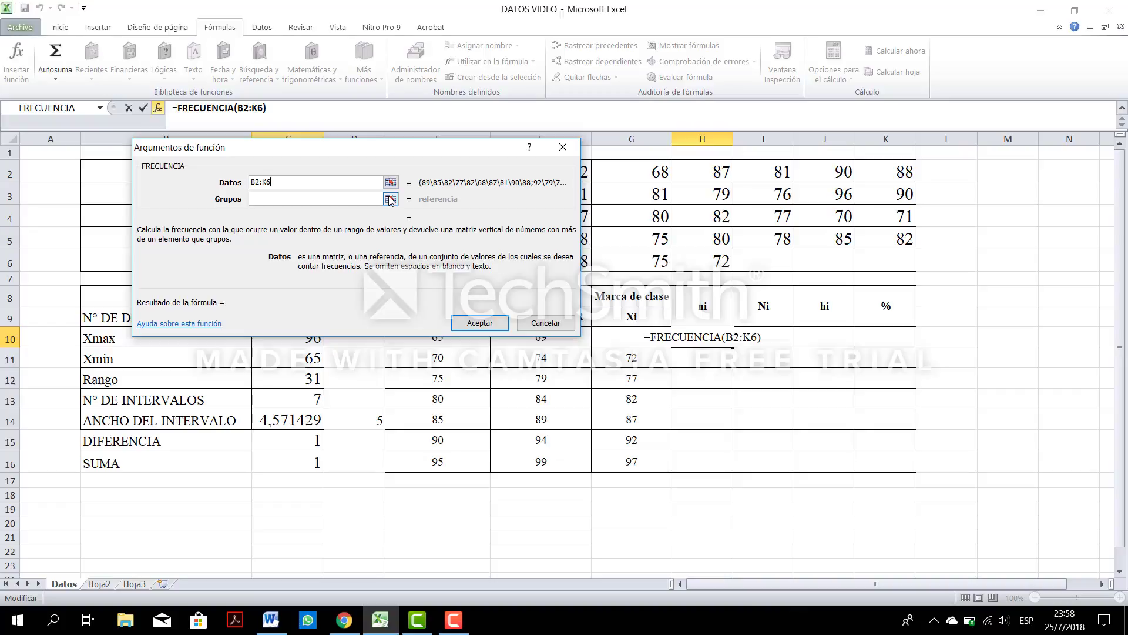
Step: Set the FRECUENCIA Grupos argument to the upper limits F10:F16, accept it, and fill the formula from H10 down through H16
click(390, 200)
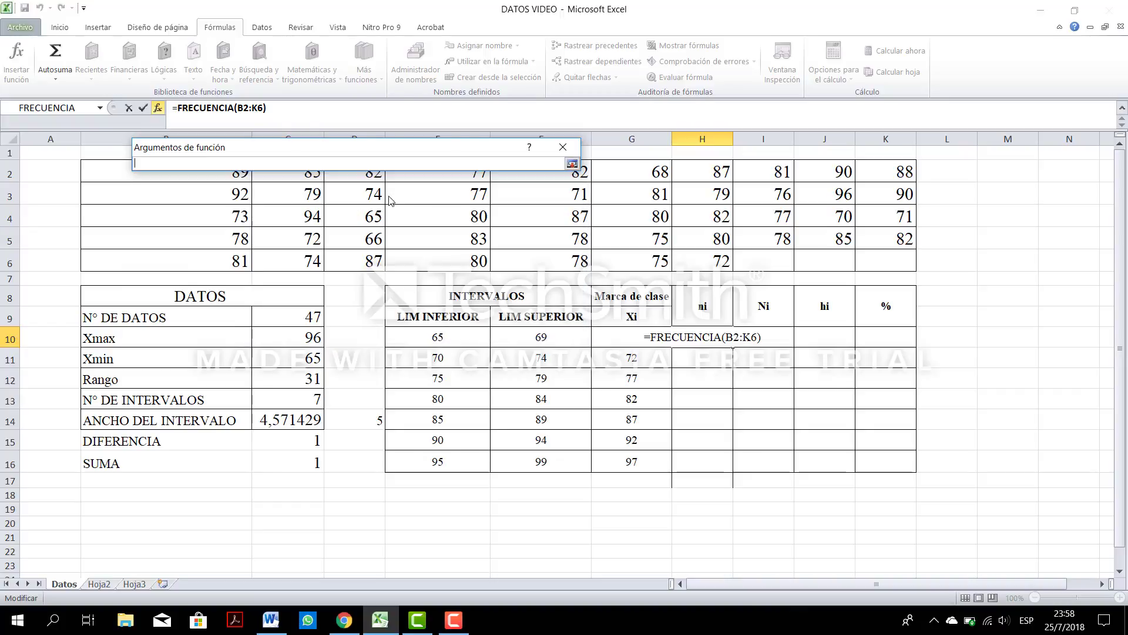
click(533, 335)
drag(533, 335, 556, 461)
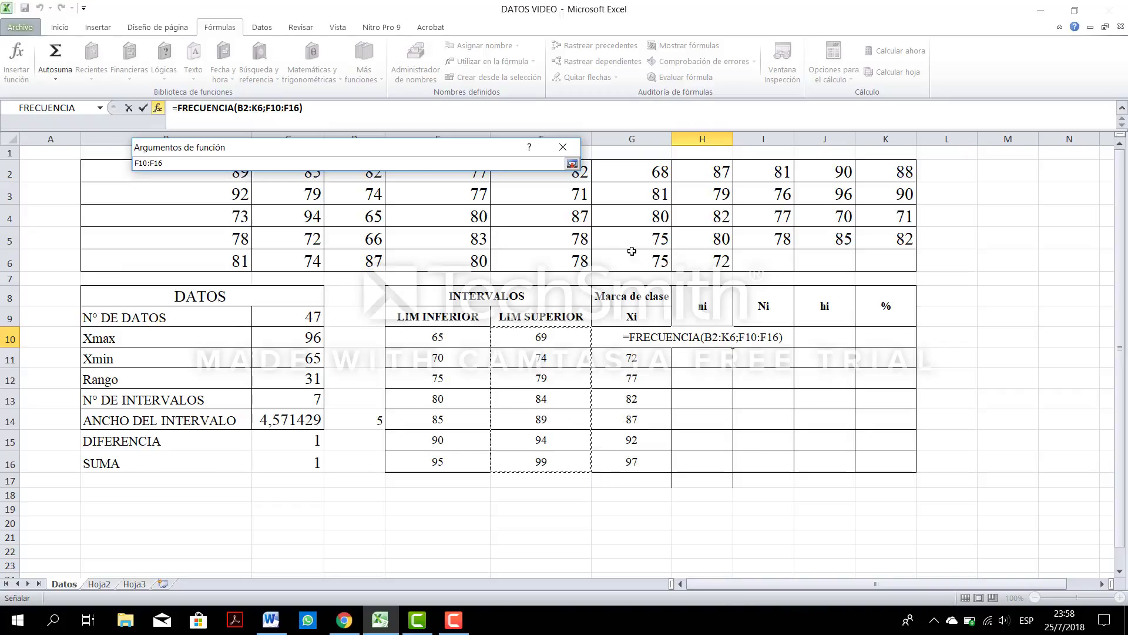
click(574, 165)
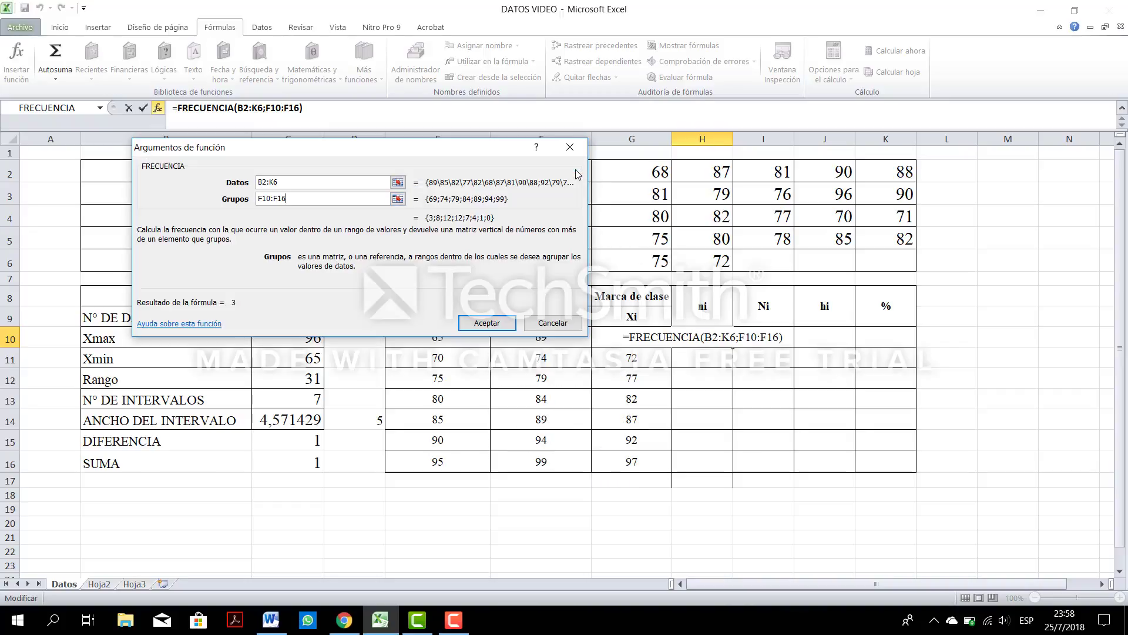
click(483, 325)
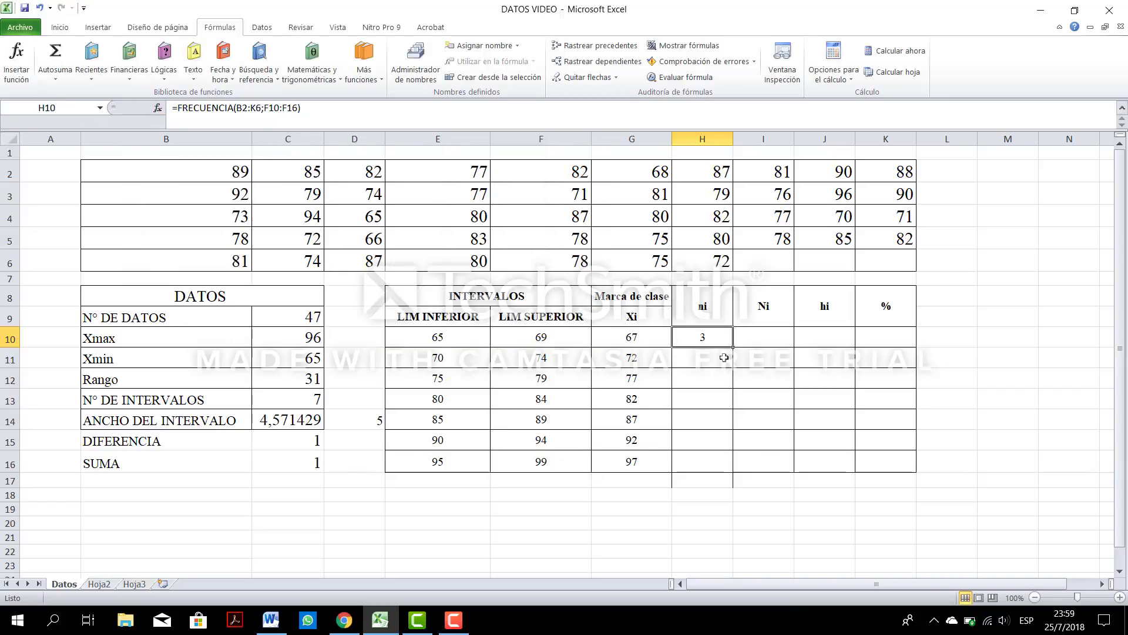
drag(734, 345, 731, 468)
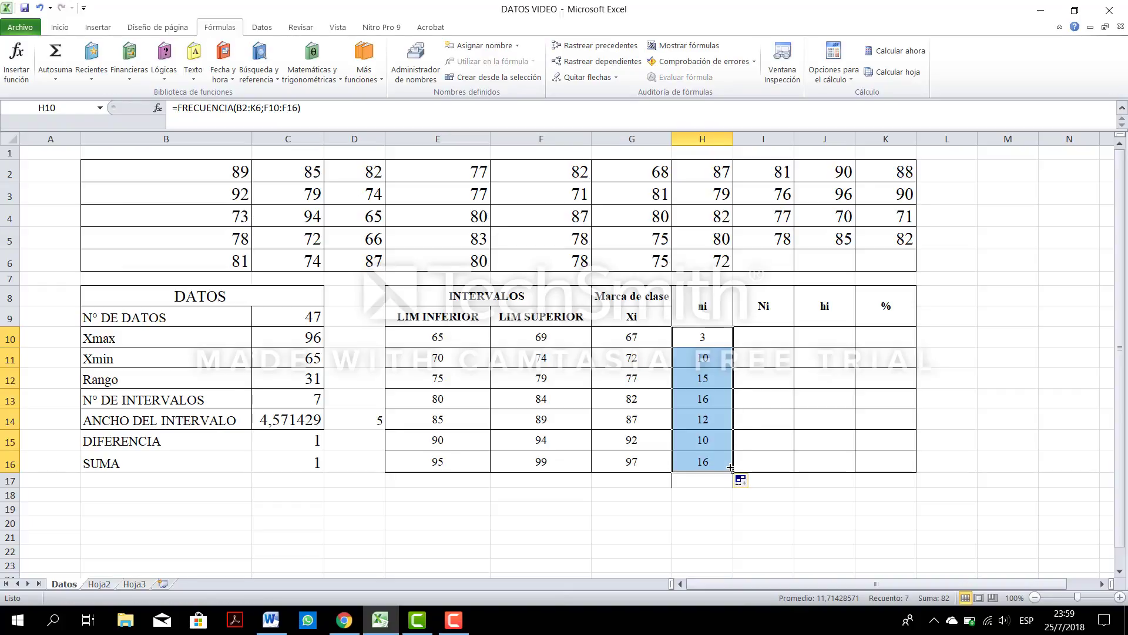
Step: Label G17 as SUMA and total the ni column in H17 with the formula =SUMA(H10:H16)
click(645, 483)
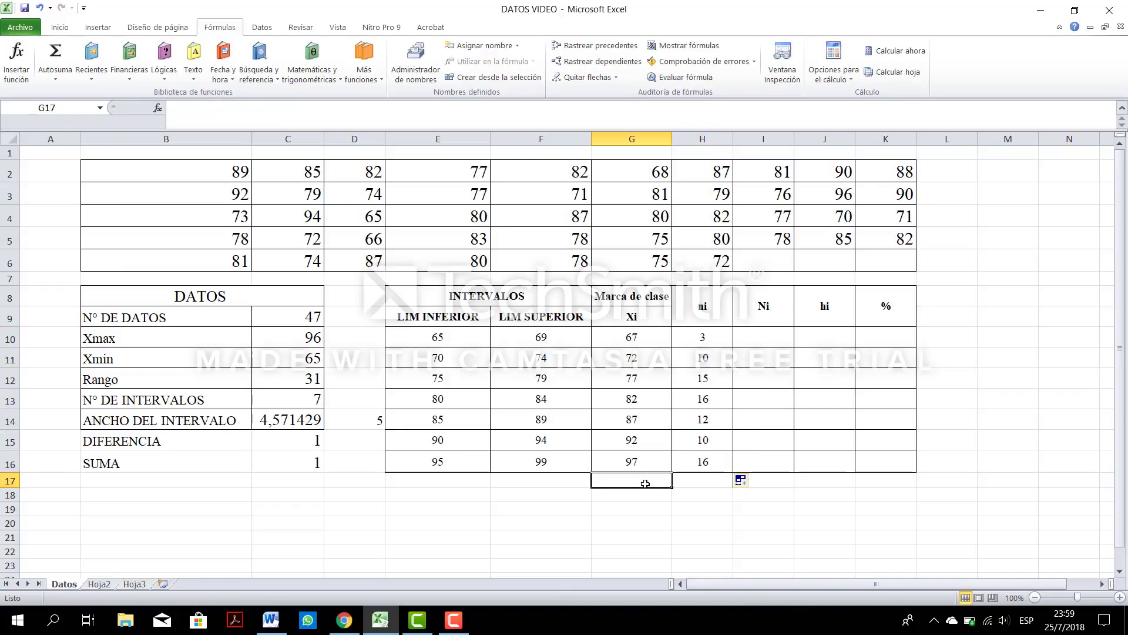
text(SUMA)
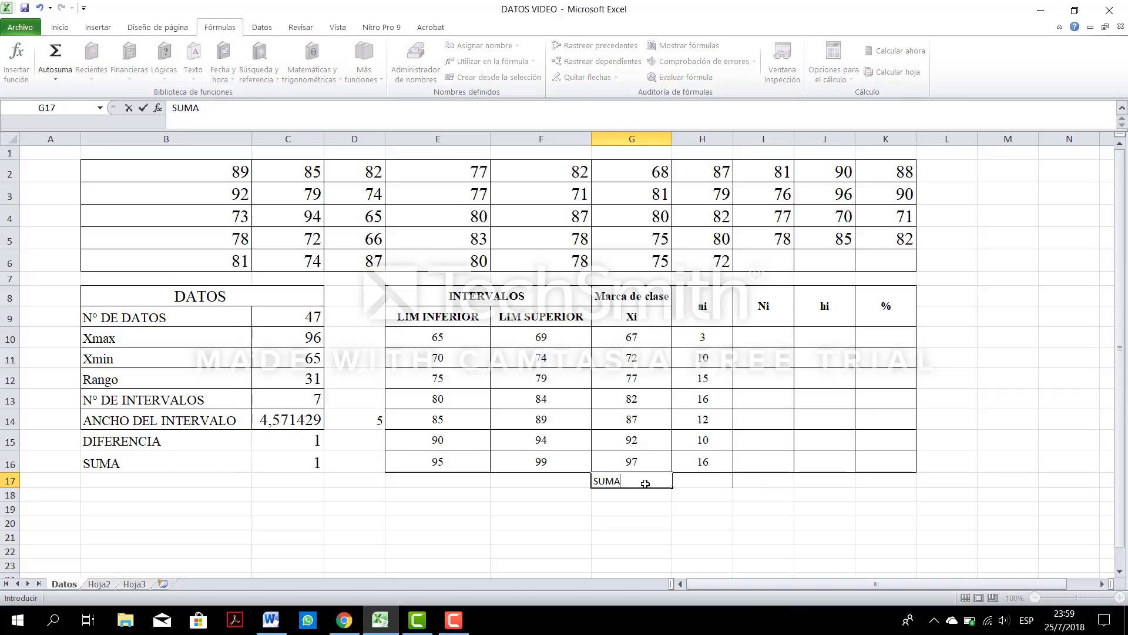
key(Tab)
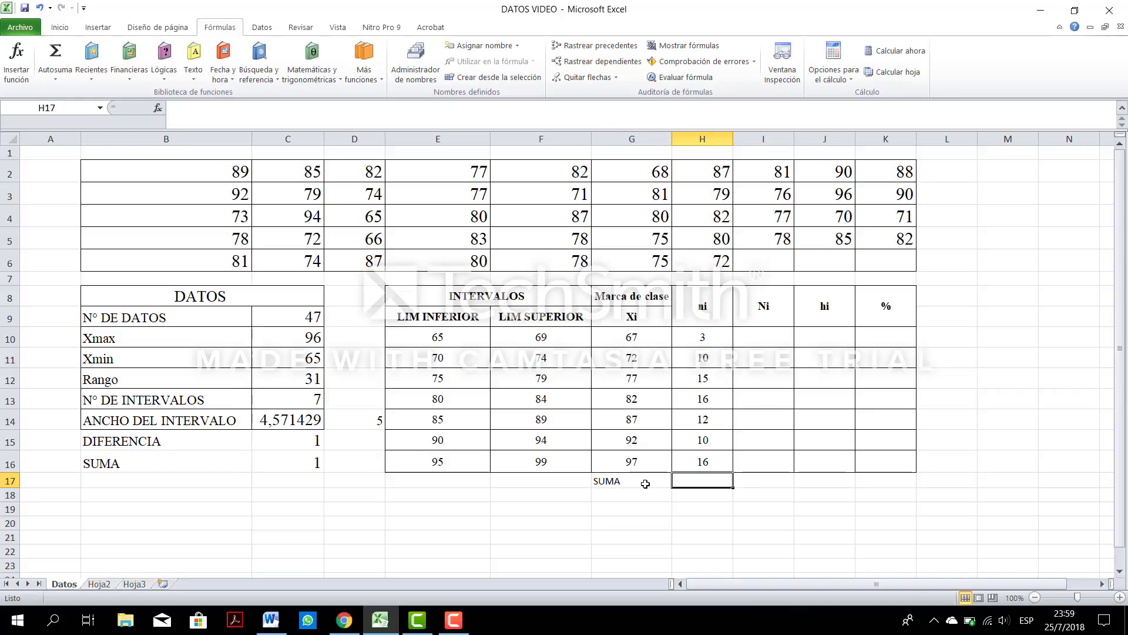
text(=)
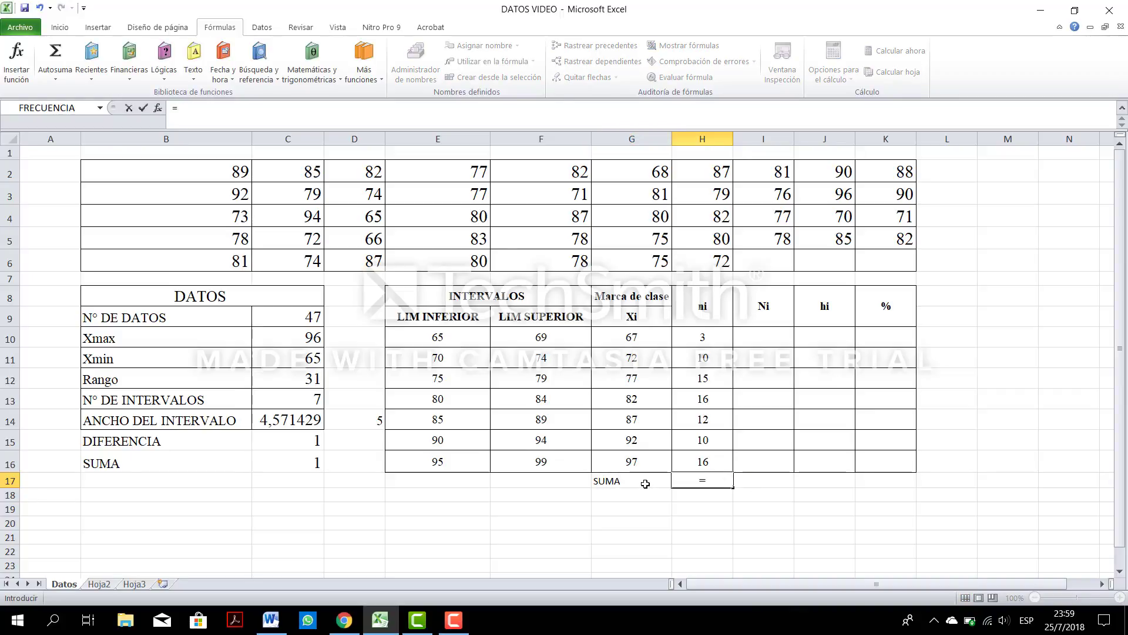
text(SUMA)
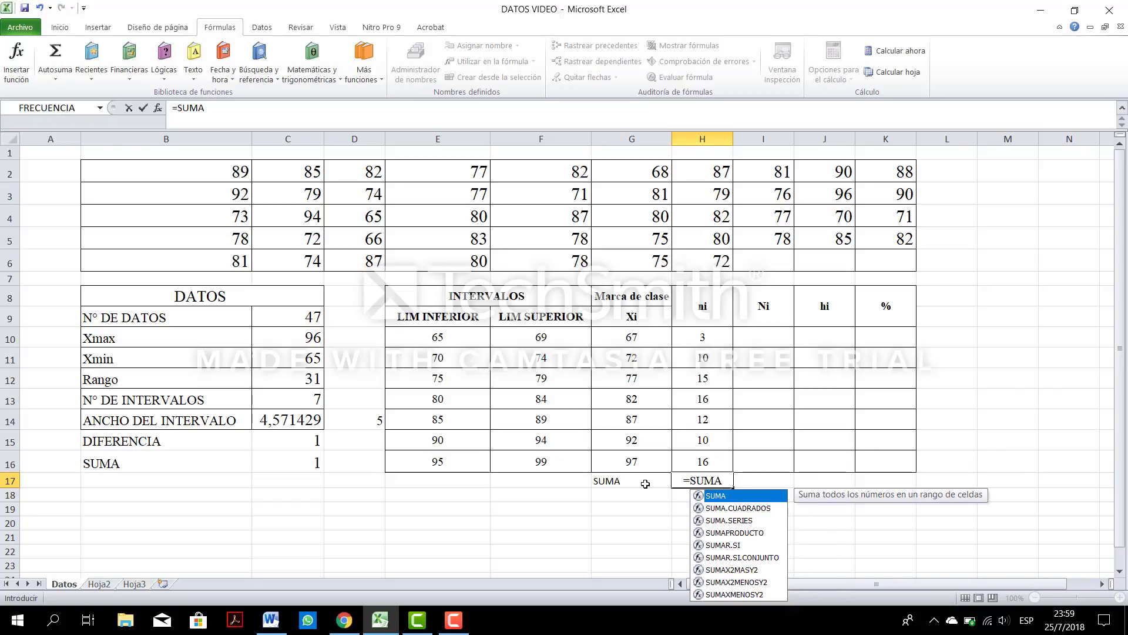
text(()
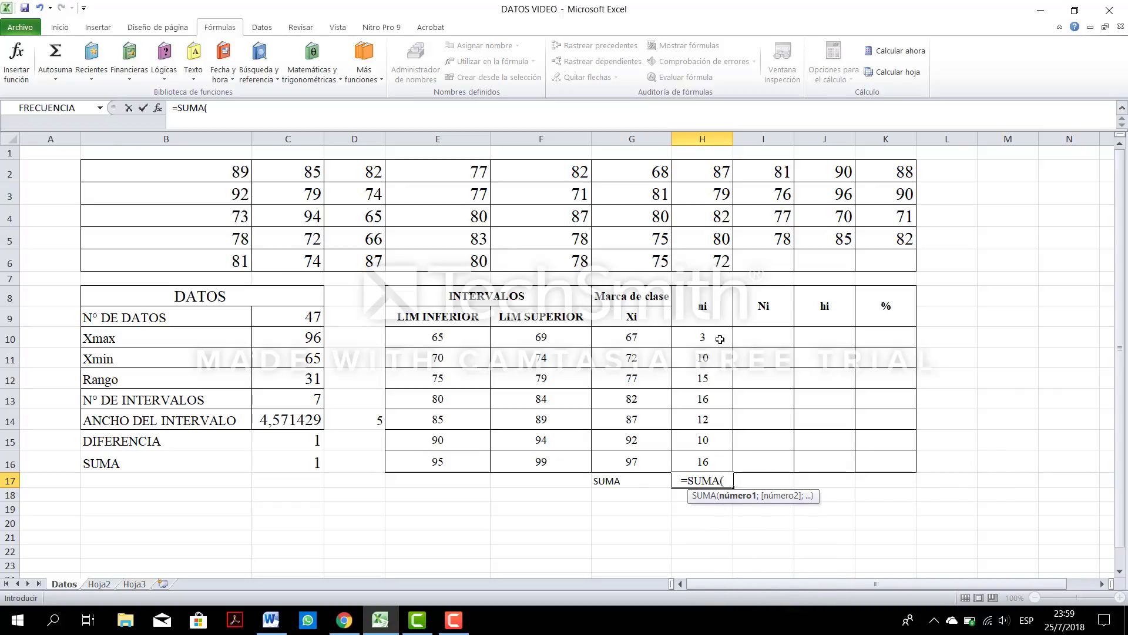
drag(721, 340, 720, 465)
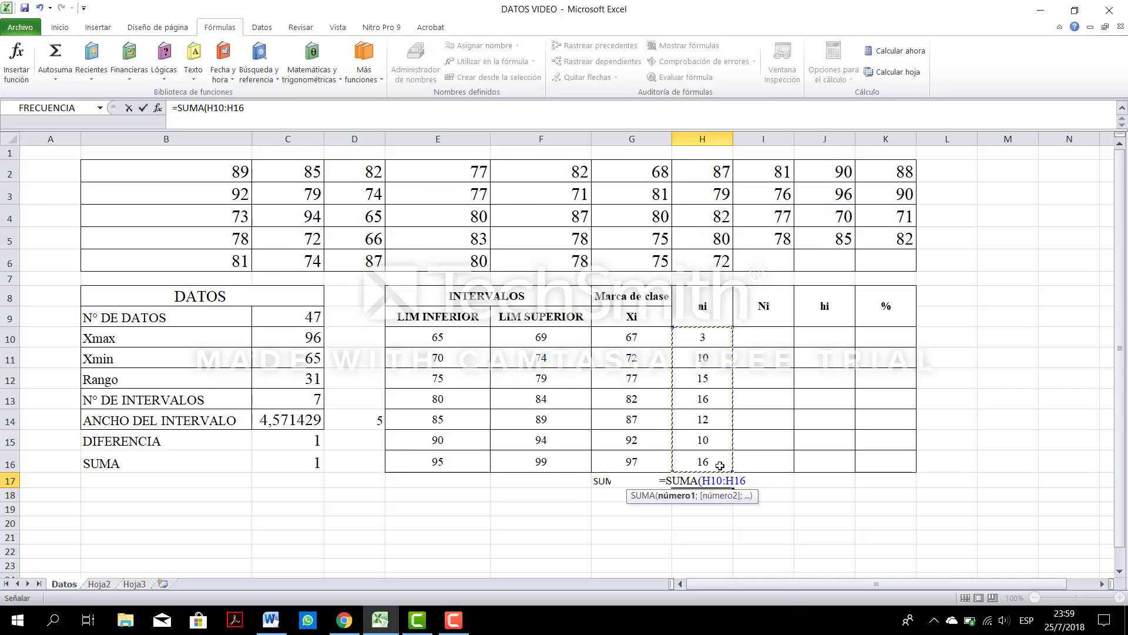
text())
key(Return)
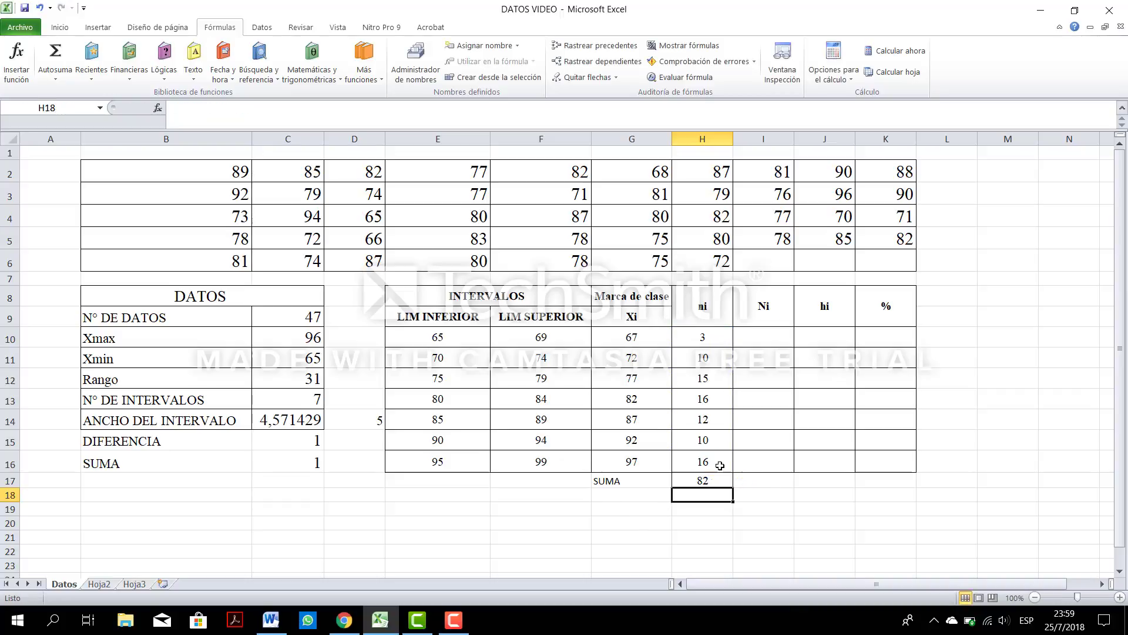
click(707, 479)
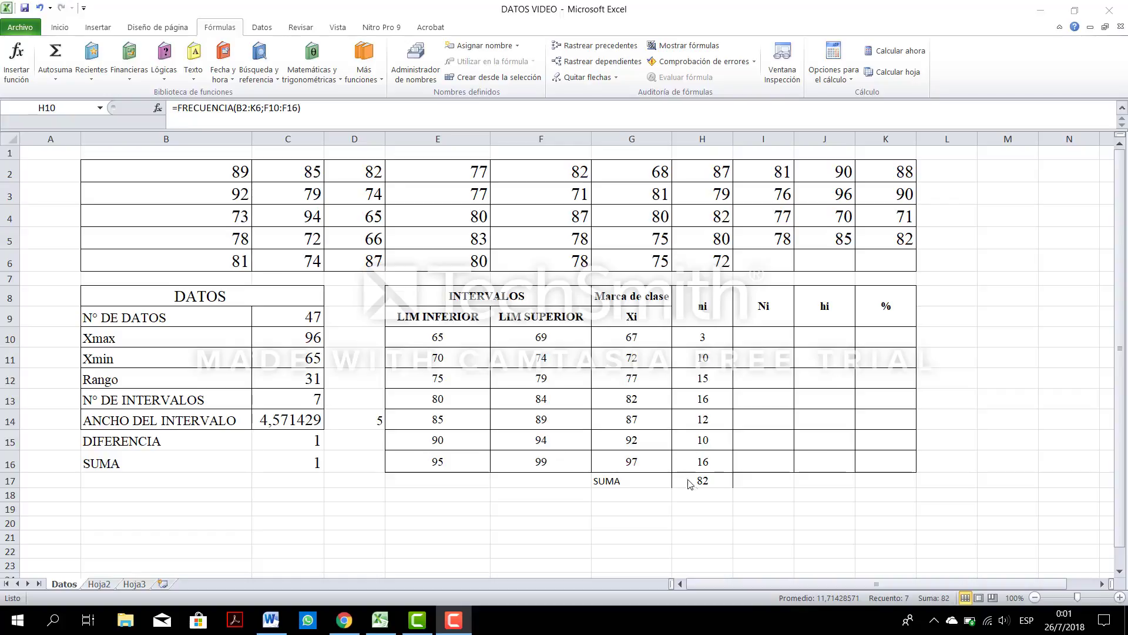
Step: Re-enter the FRECUENCIA formula in the ni cells H10:H16 as a single array formula, {=FRECUENCIA(B2:K6;F10:F16)}
click(707, 341)
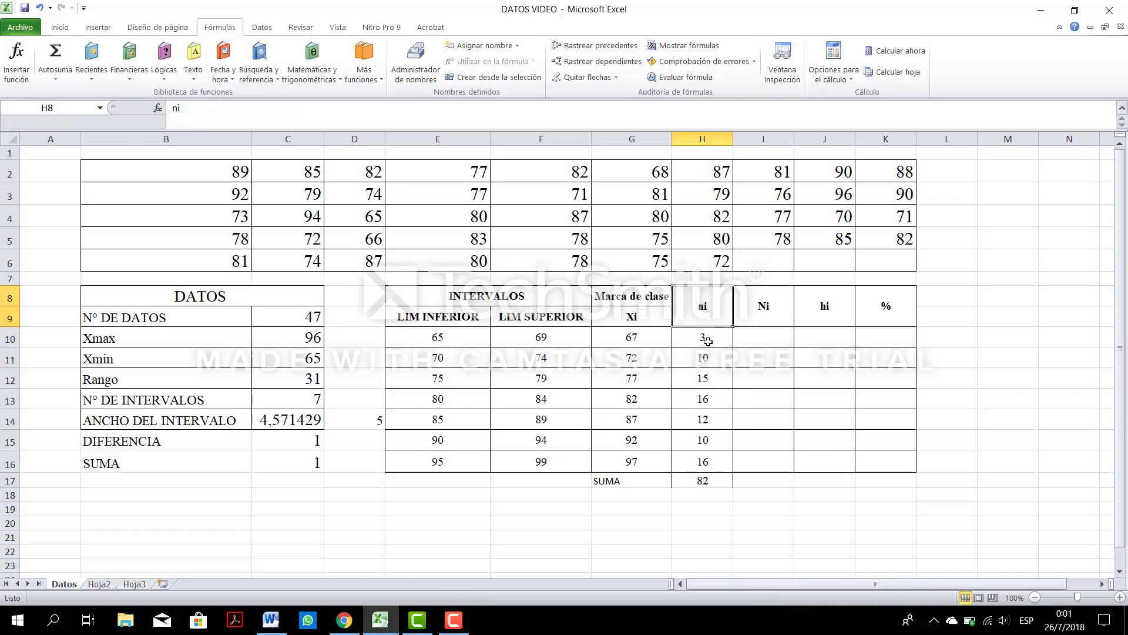
key(shift+Down)
key(shift+Down)
key(shift+Down)
key(shift+Down)
key(shift+Down)
key(shift+Down)
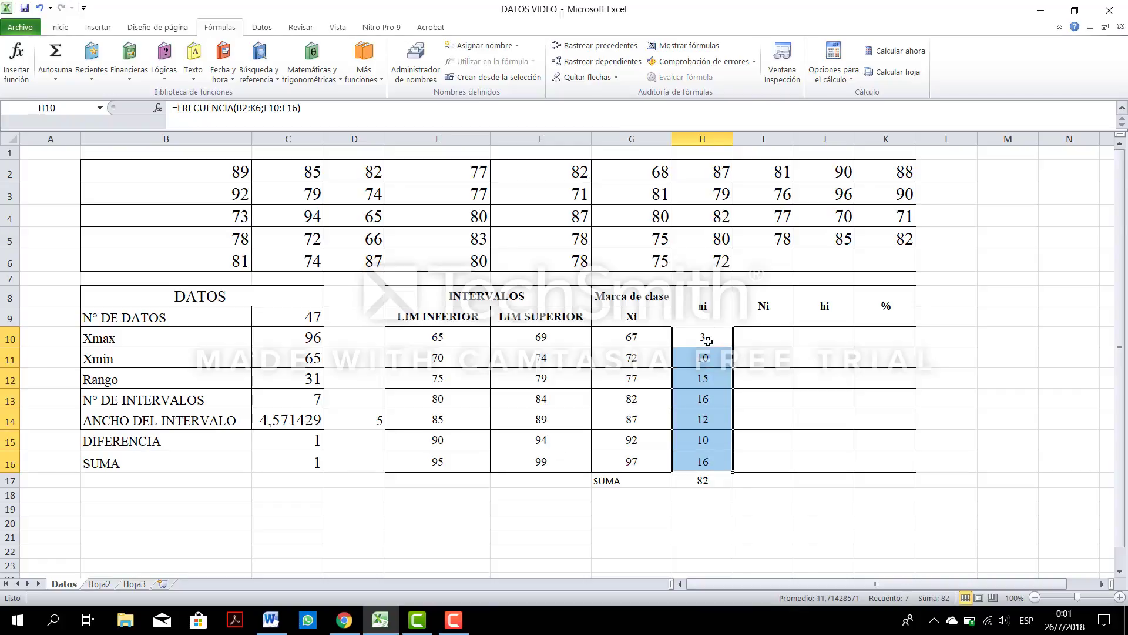
key(F2)
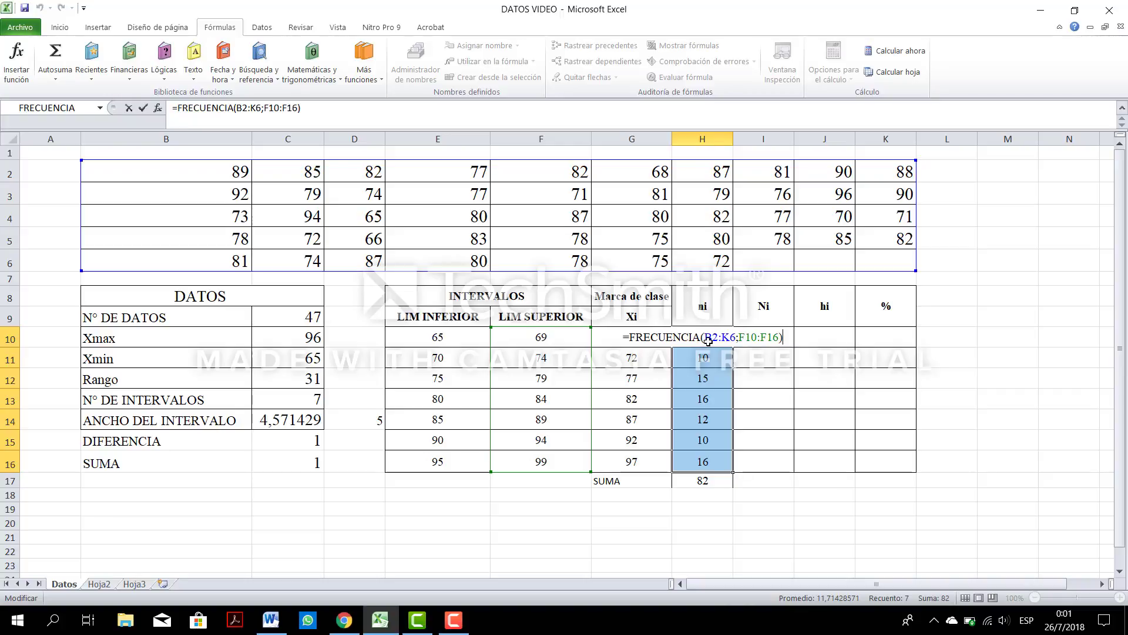
key(ctrl+shift+Return)
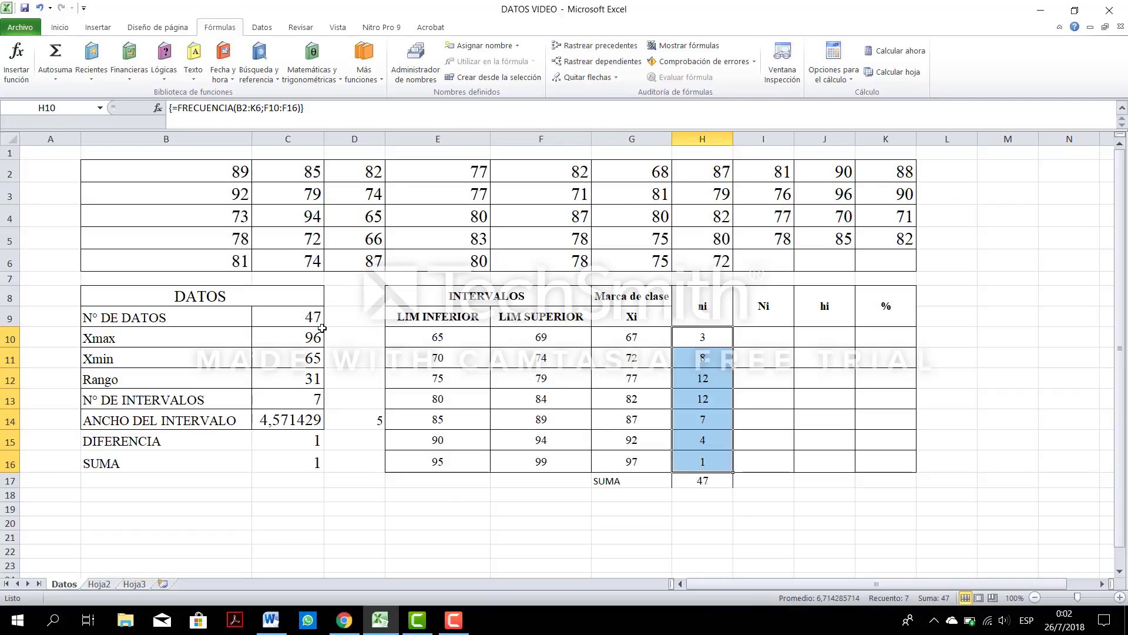
Step: Start the cumulative frequency column Ni with 3 in I10 and the formula =I10+H11 in I11
key(Right)
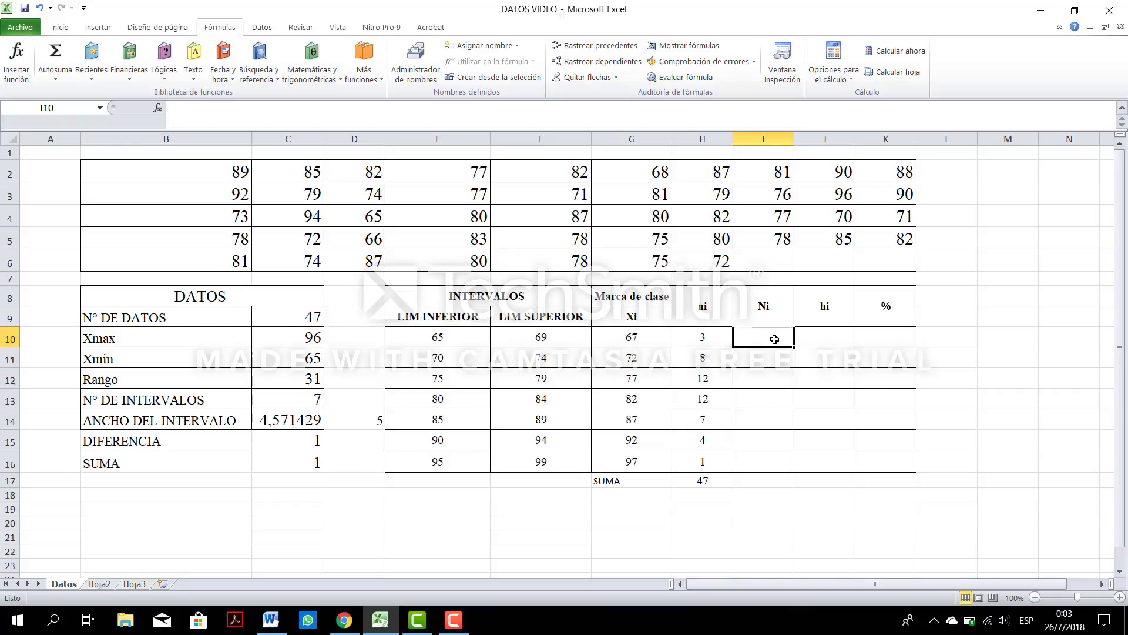
text(3)
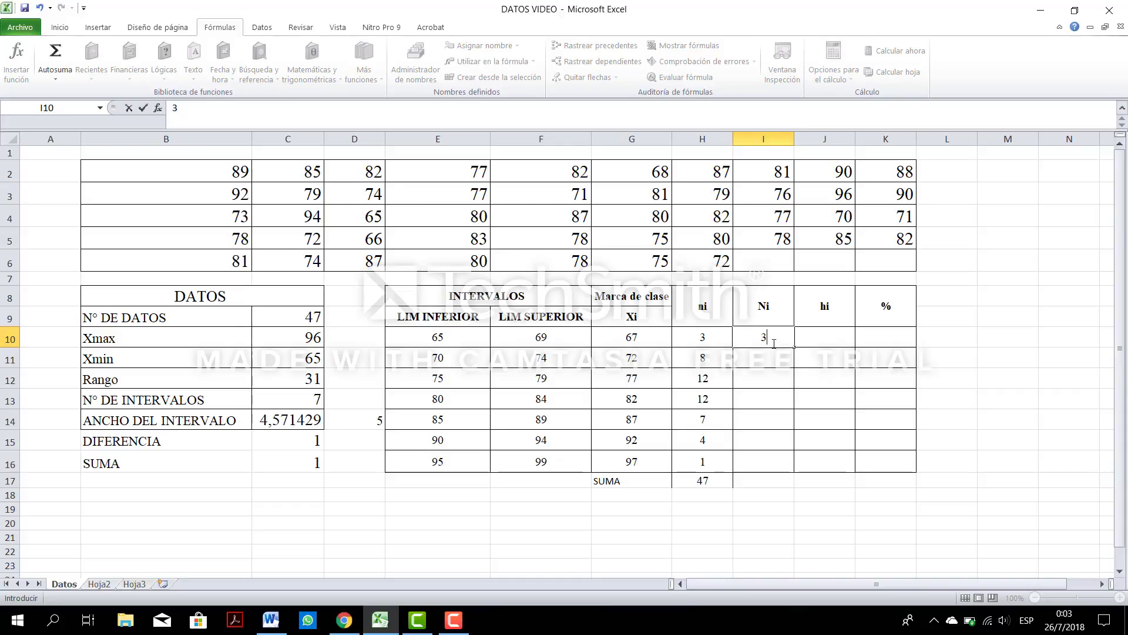
key(Return)
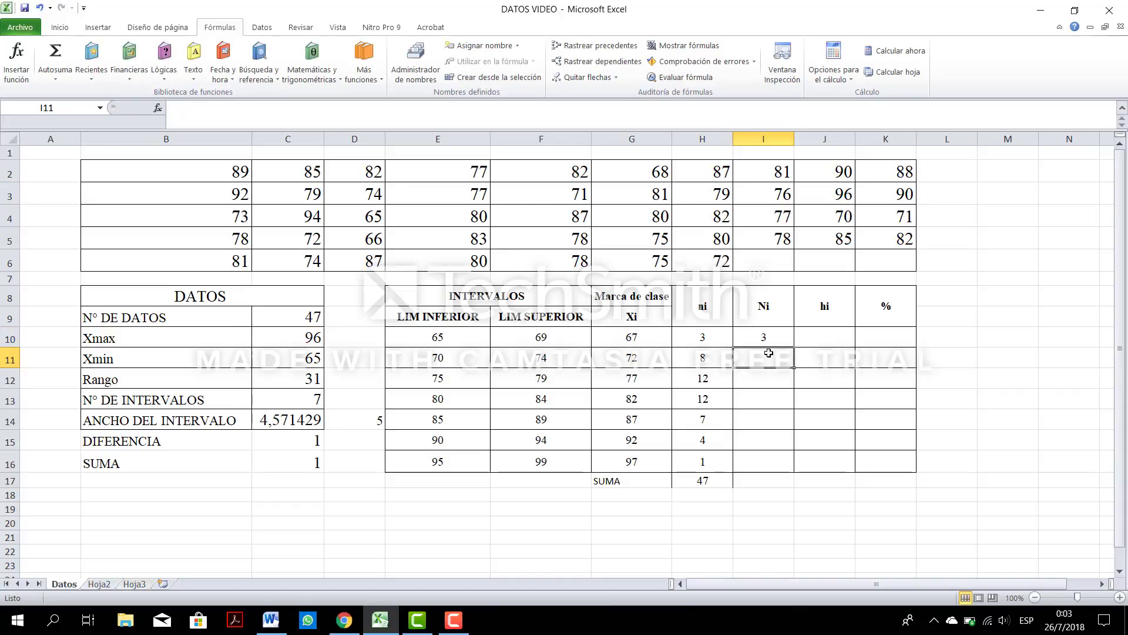
text(=)
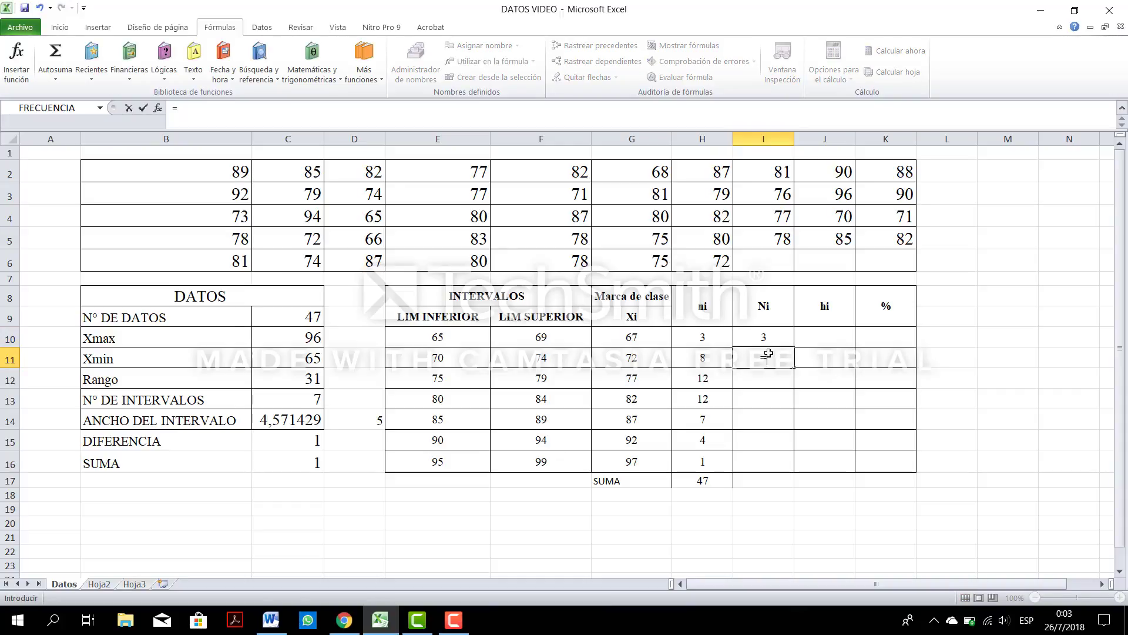
click(772, 337)
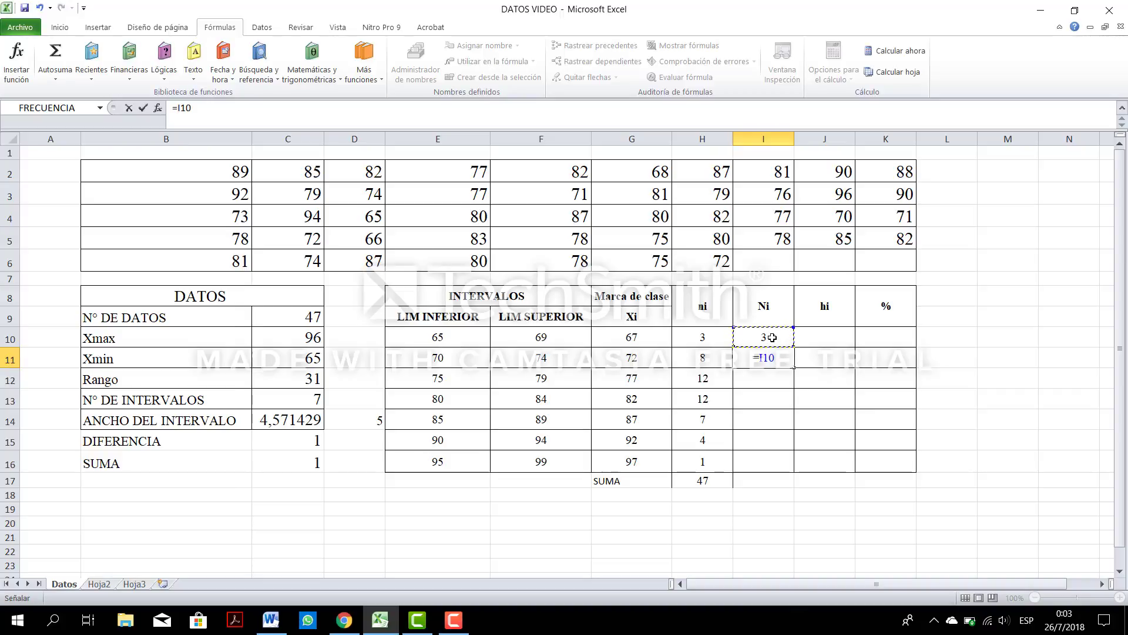
text(+)
click(720, 359)
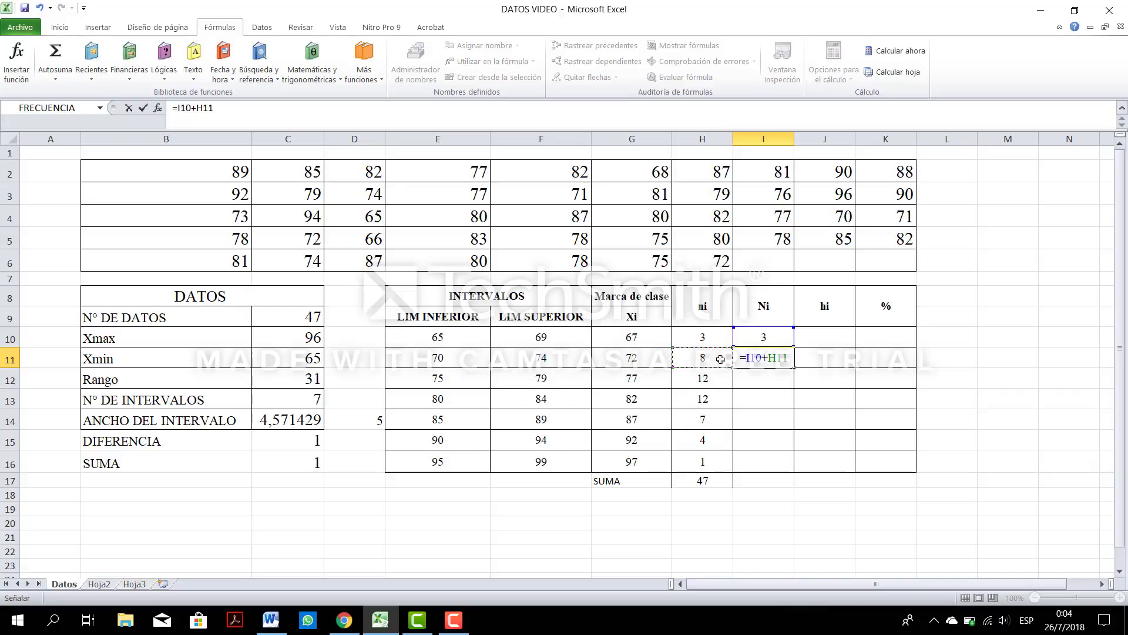
key(Return)
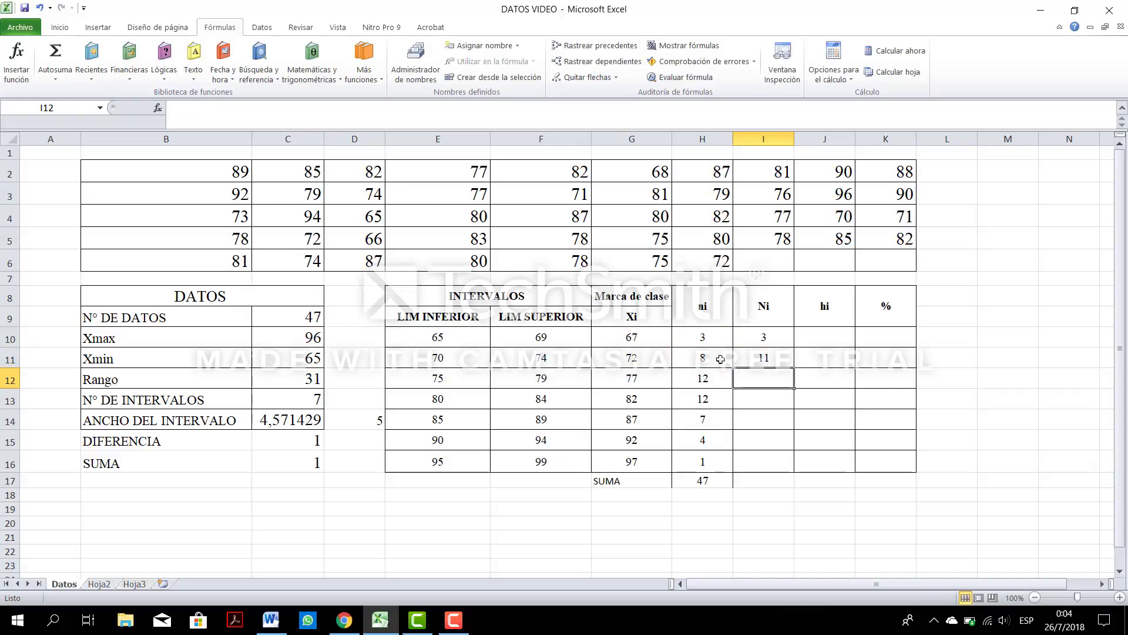
Step: Fill the cumulative frequency formula from I11 down through I16 and compare the last value with the ni total in H17
click(779, 359)
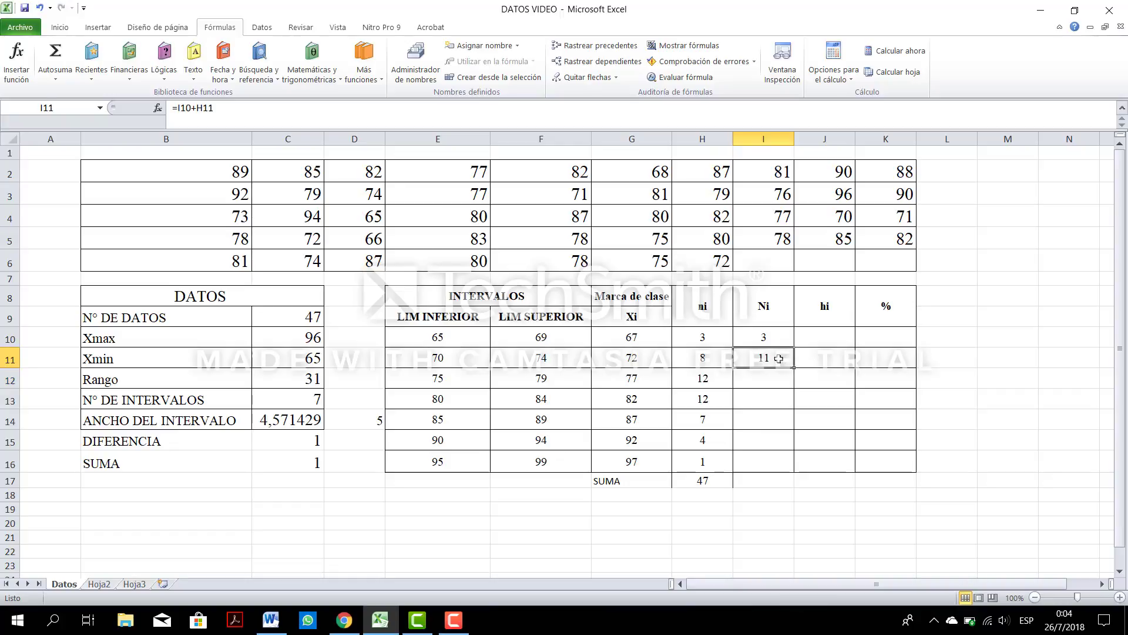
drag(794, 367, 789, 449)
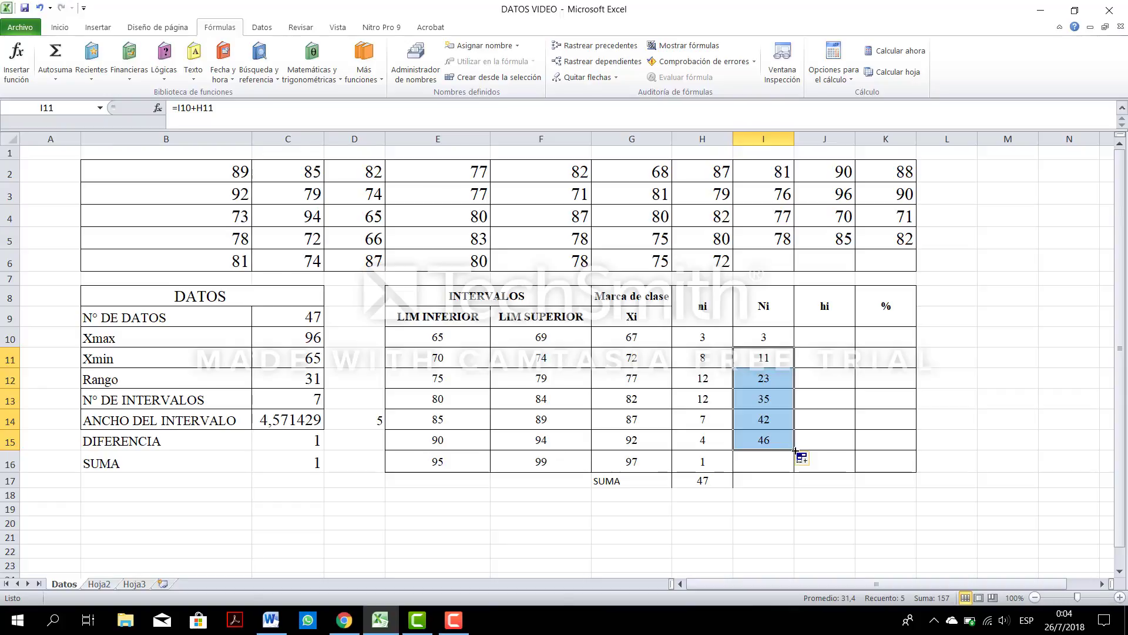
drag(794, 450, 794, 473)
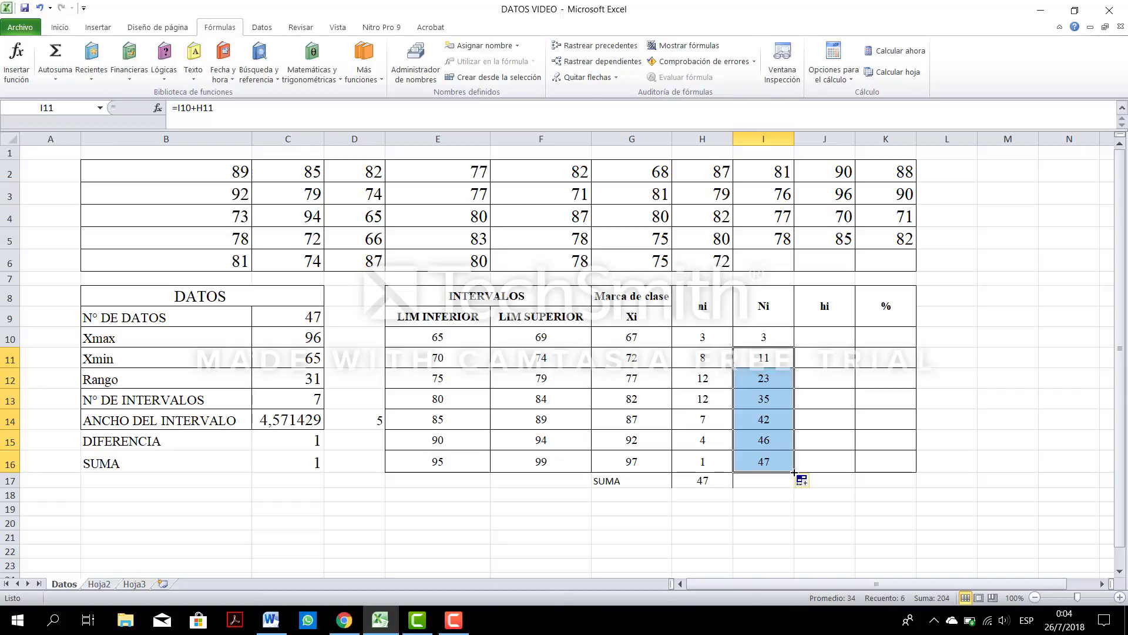
click(762, 462)
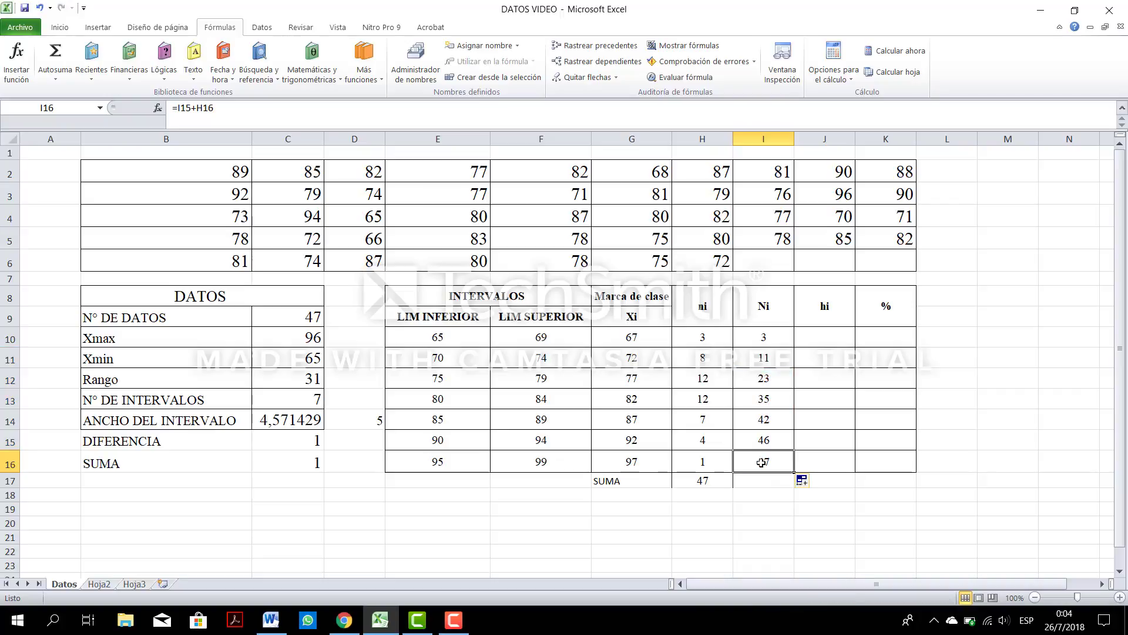
click(711, 485)
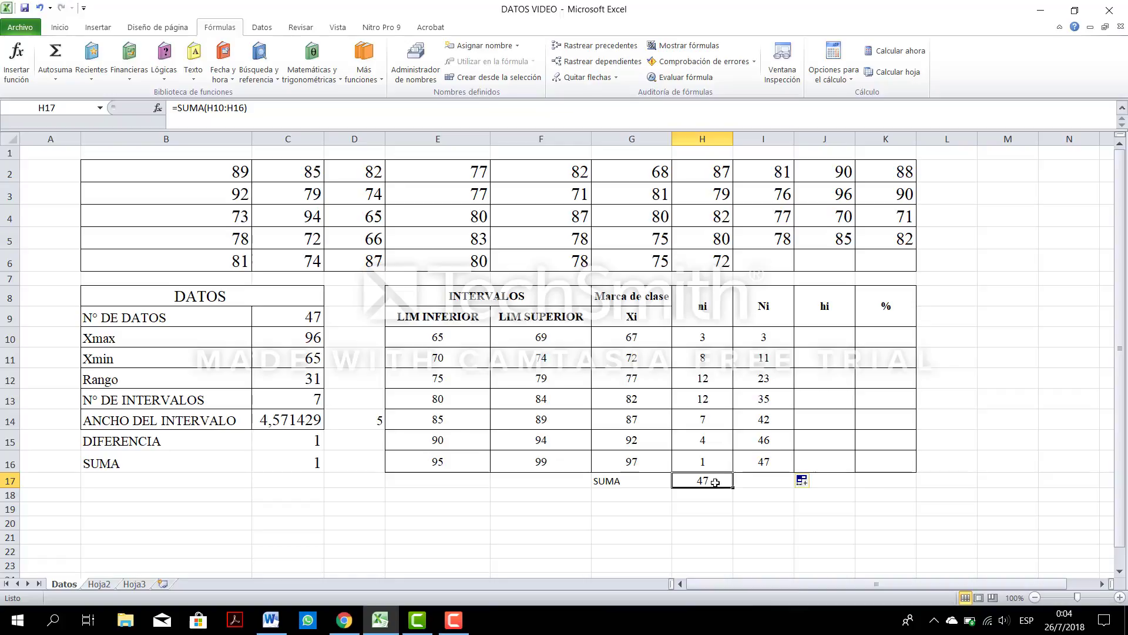
click(760, 461)
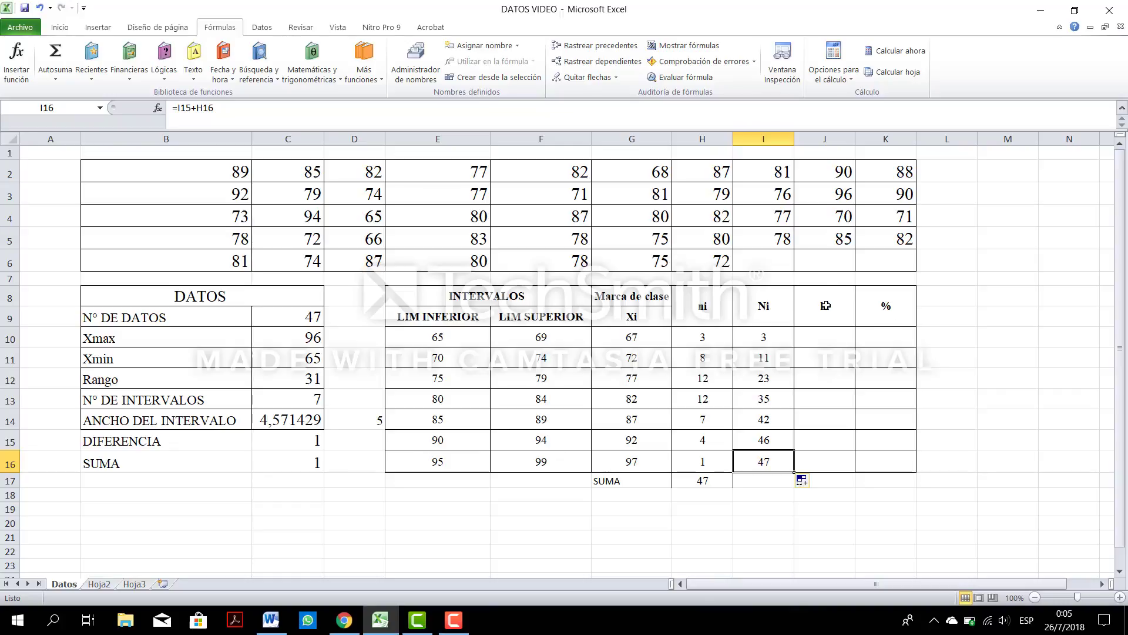
Step: Enter the relative frequency formula =H10/47 in the first hi cell, J10
click(820, 344)
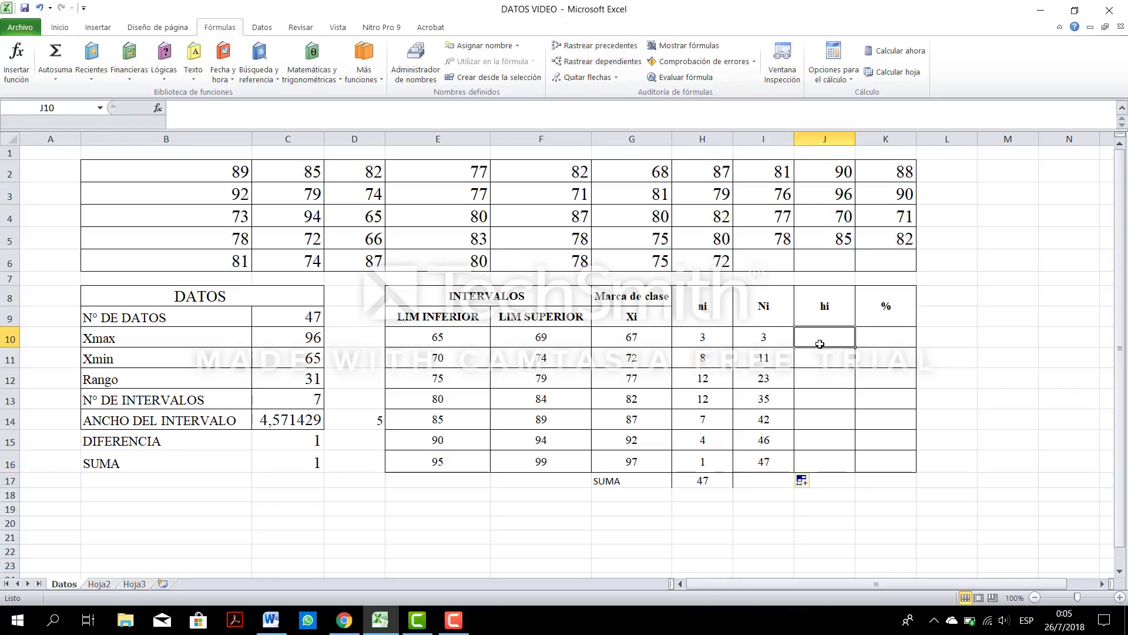
text(=)
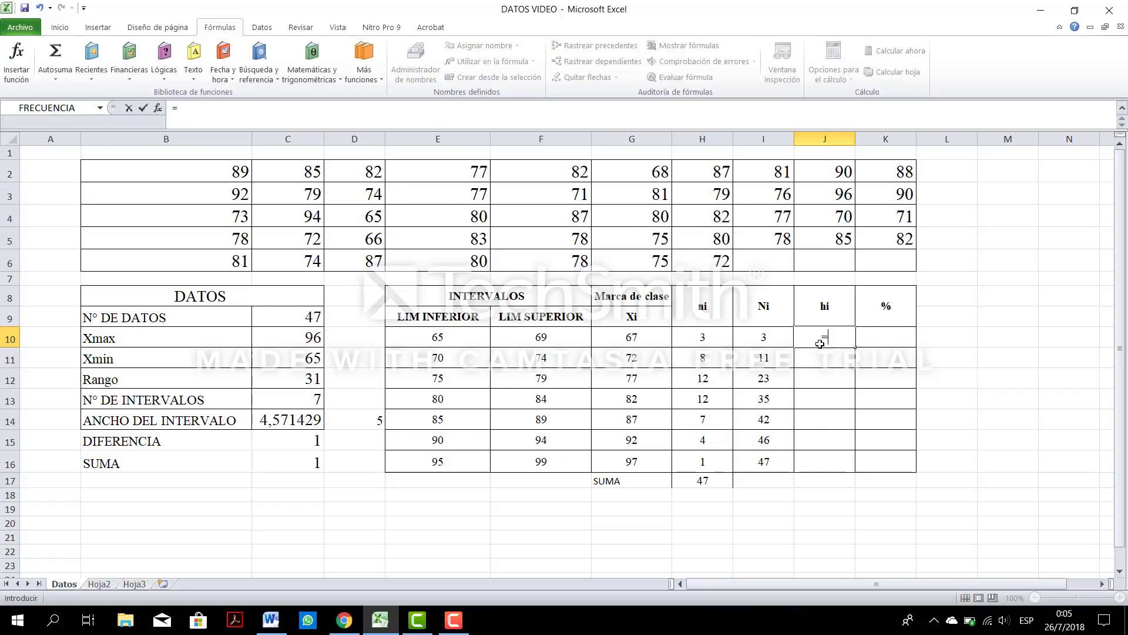
click(727, 336)
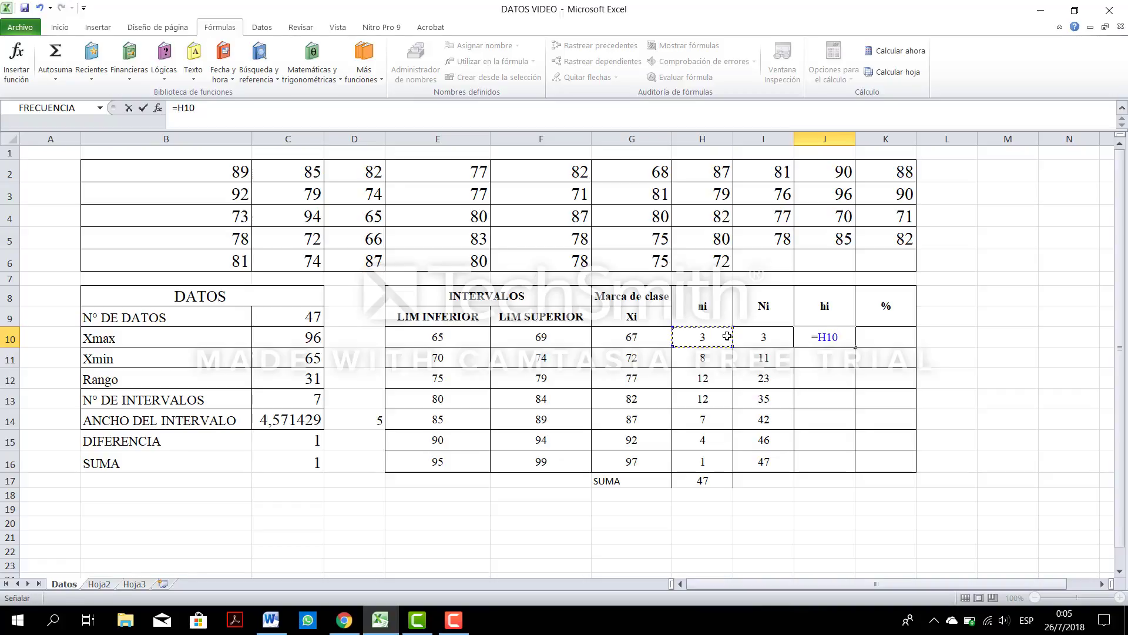
text(/47)
key(Return)
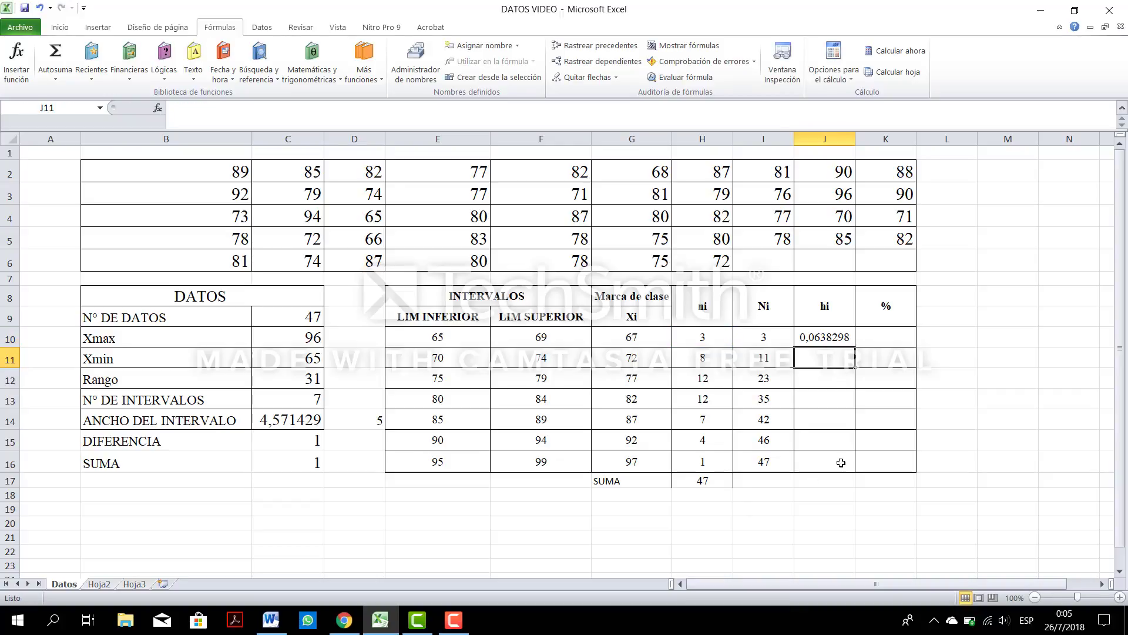
Step: Replace the divisor in J10 with an absolute reference, giving =H10/$H$17, and fill the formula down through J16
click(840, 335)
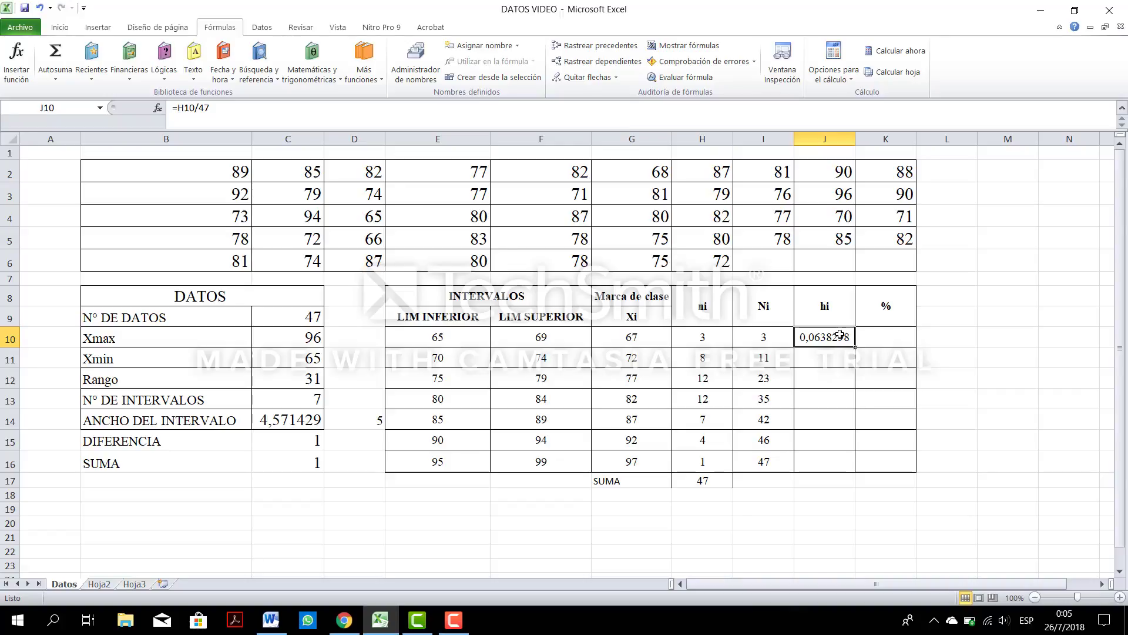
double_click(840, 335)
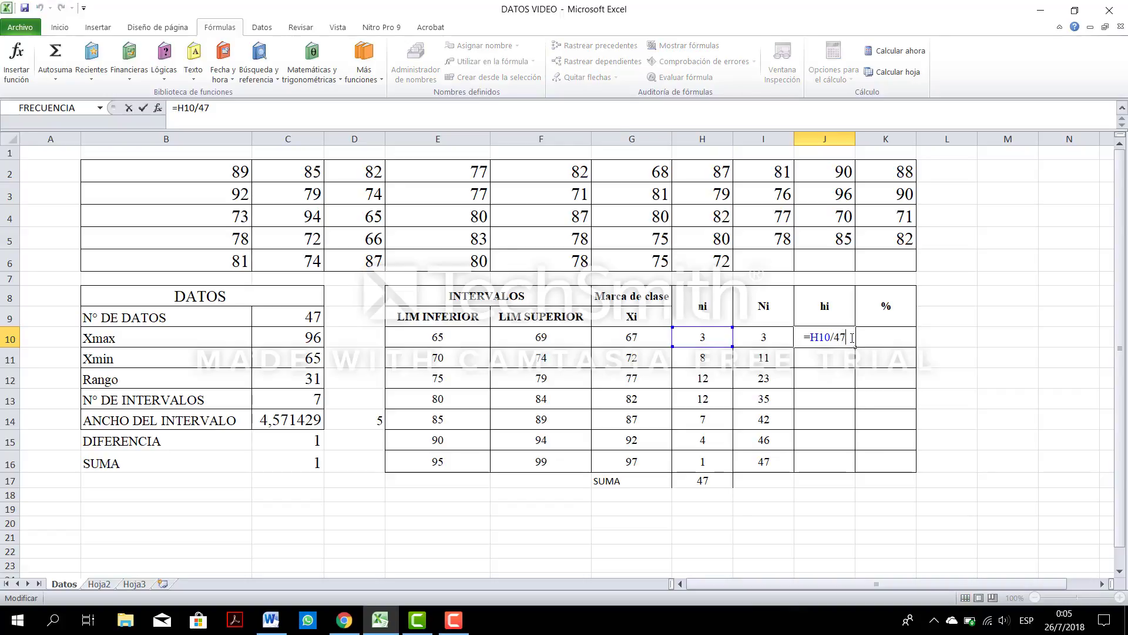
key(BackSpace)
key(BackSpace)
click(718, 483)
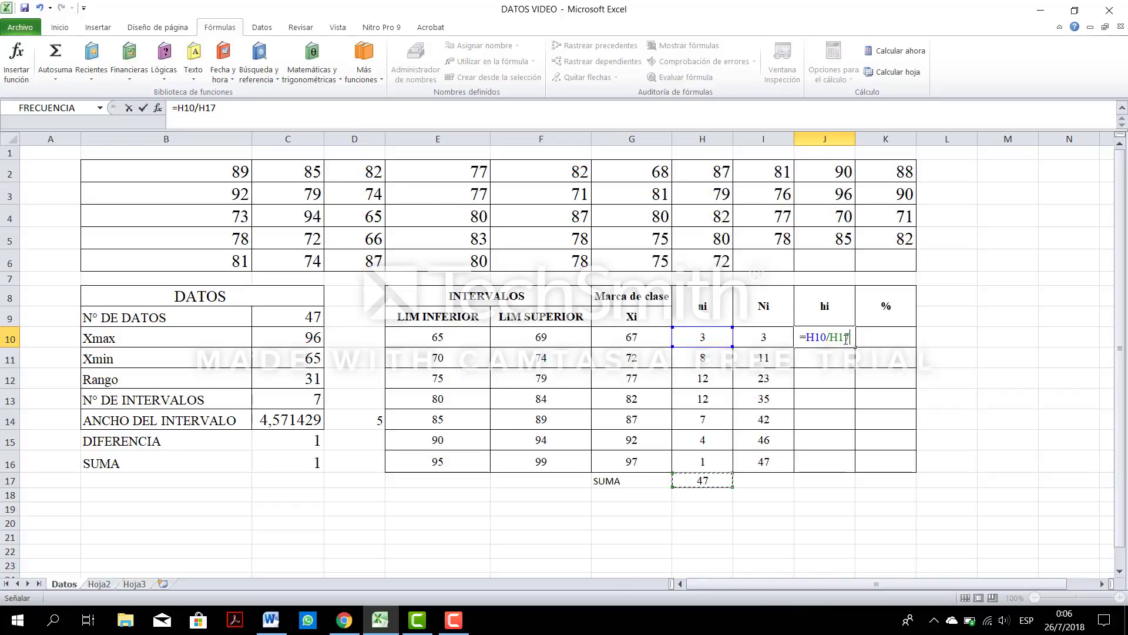
key(F4)
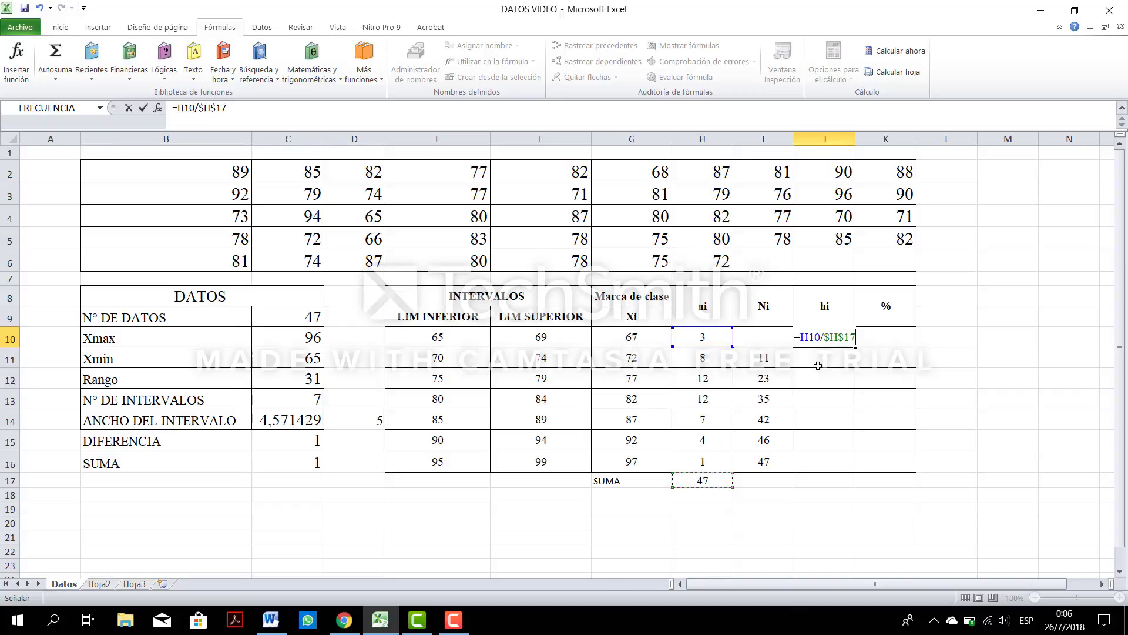
key(Return)
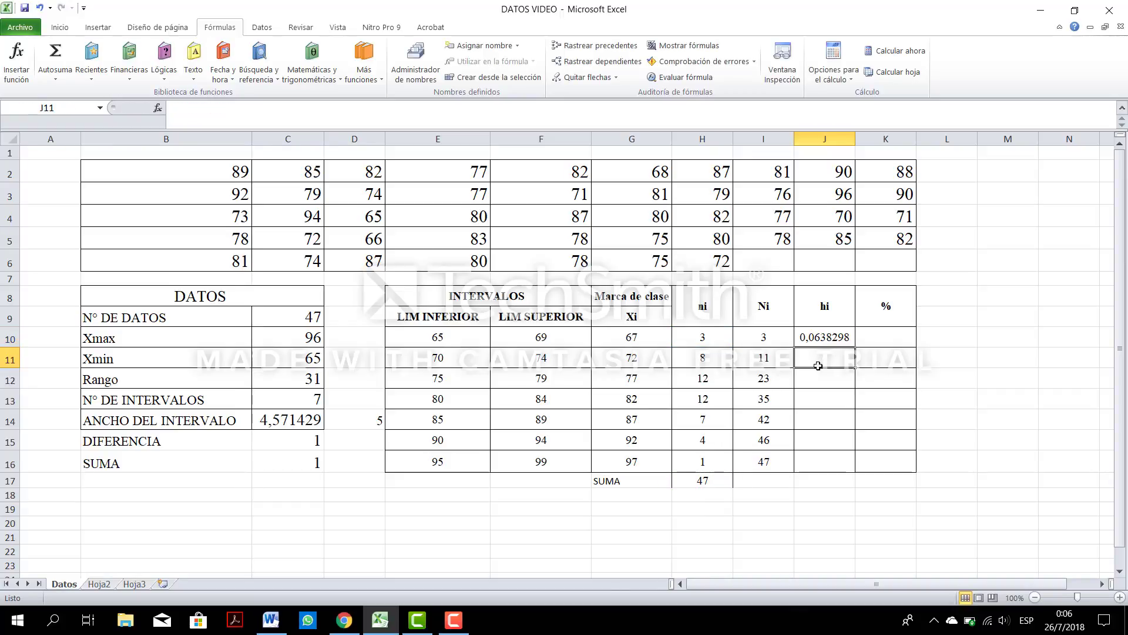
click(848, 340)
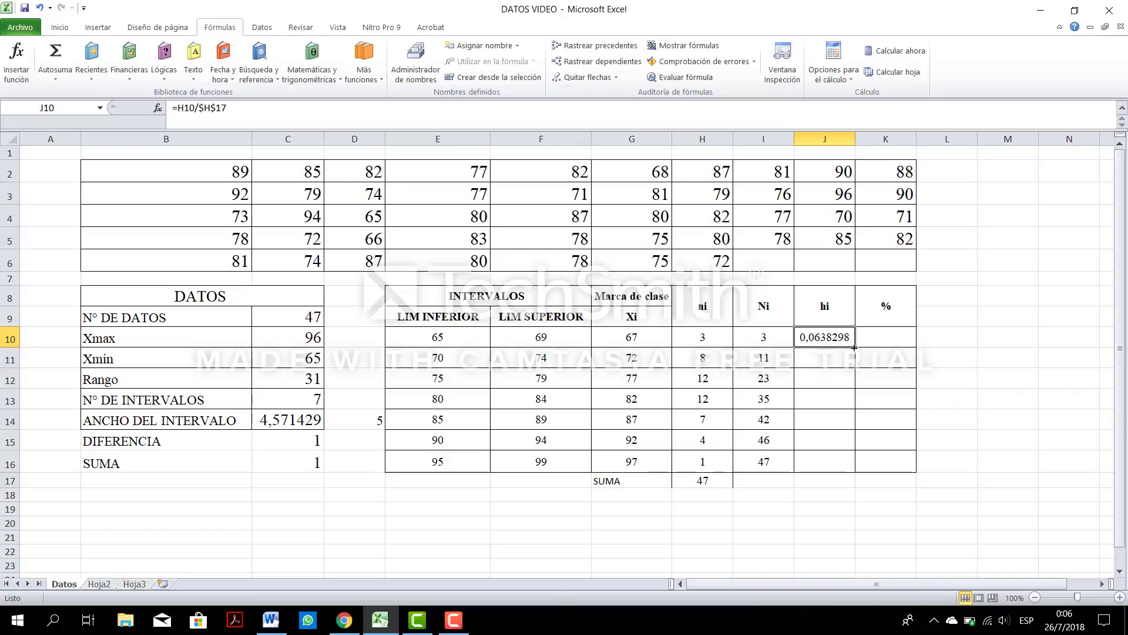
drag(854, 346, 857, 475)
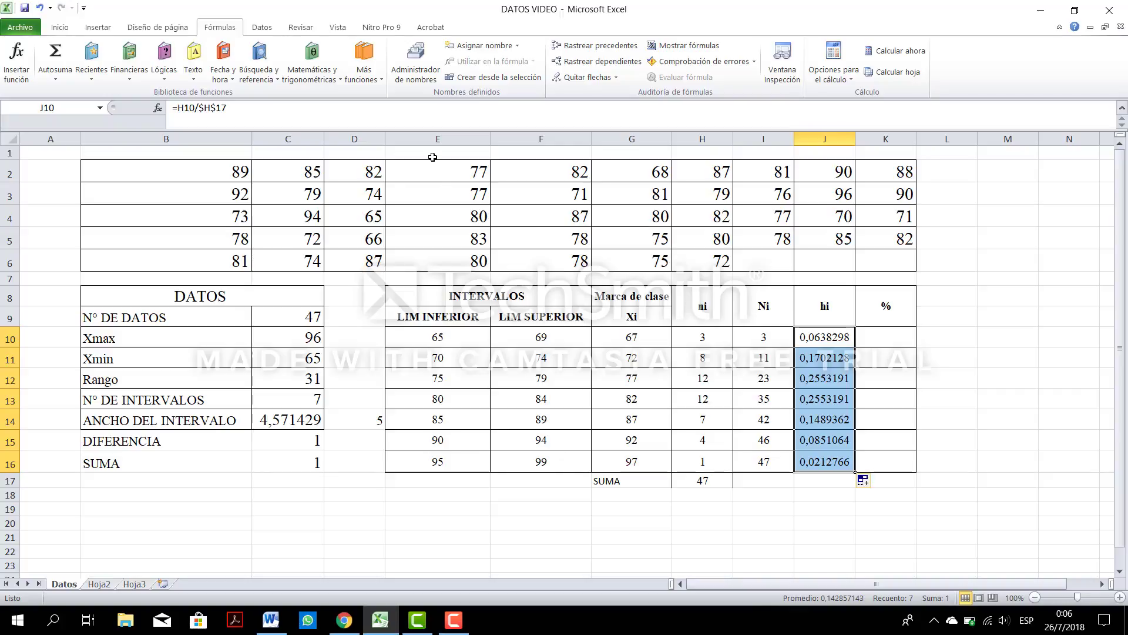
Step: Reduce the displayed decimals of the hi values J10:J16 to three decimal places
click(62, 28)
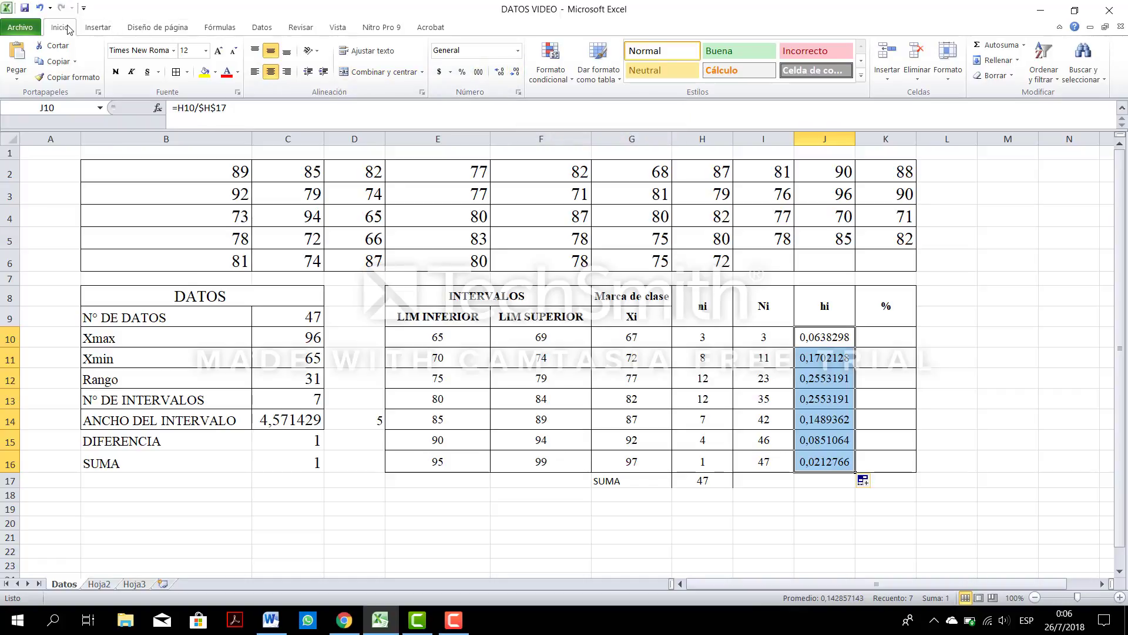
click(504, 75)
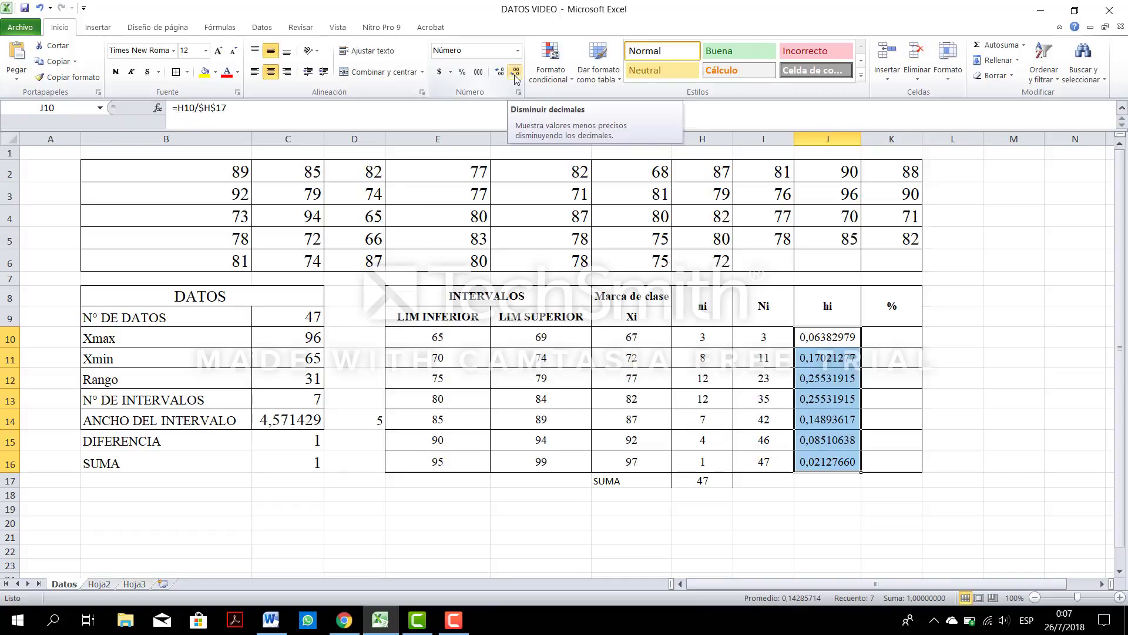
click(515, 72)
click(515, 72)
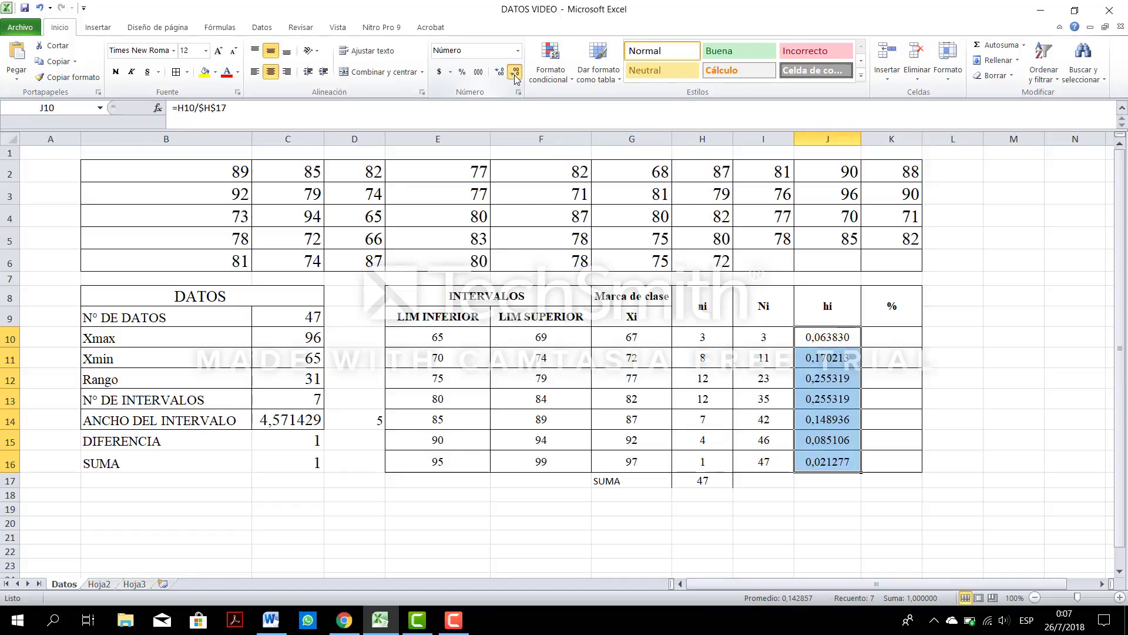
click(516, 72)
click(516, 72)
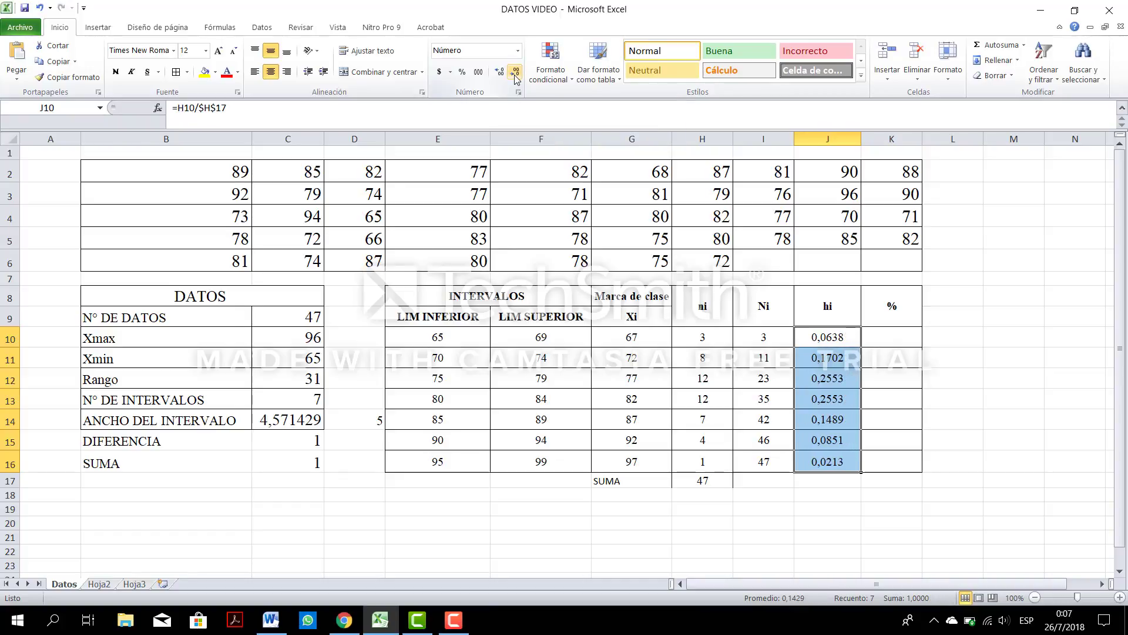
click(515, 74)
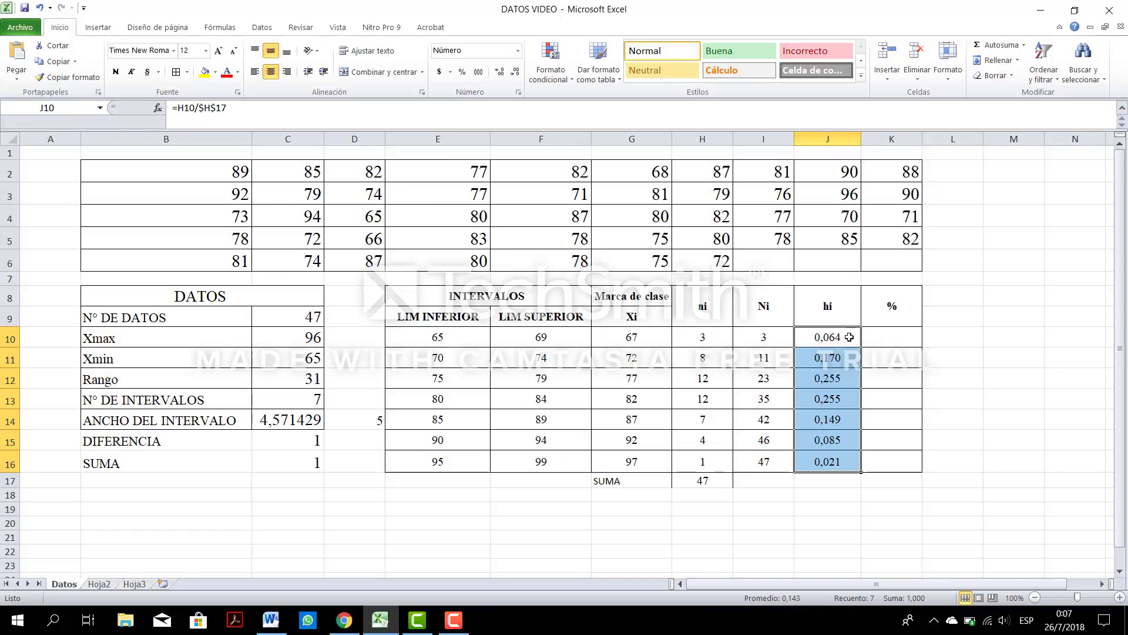
Step: Reduce the displayed decimals of the hi values J10:J16 to two decimal places
key(Right)
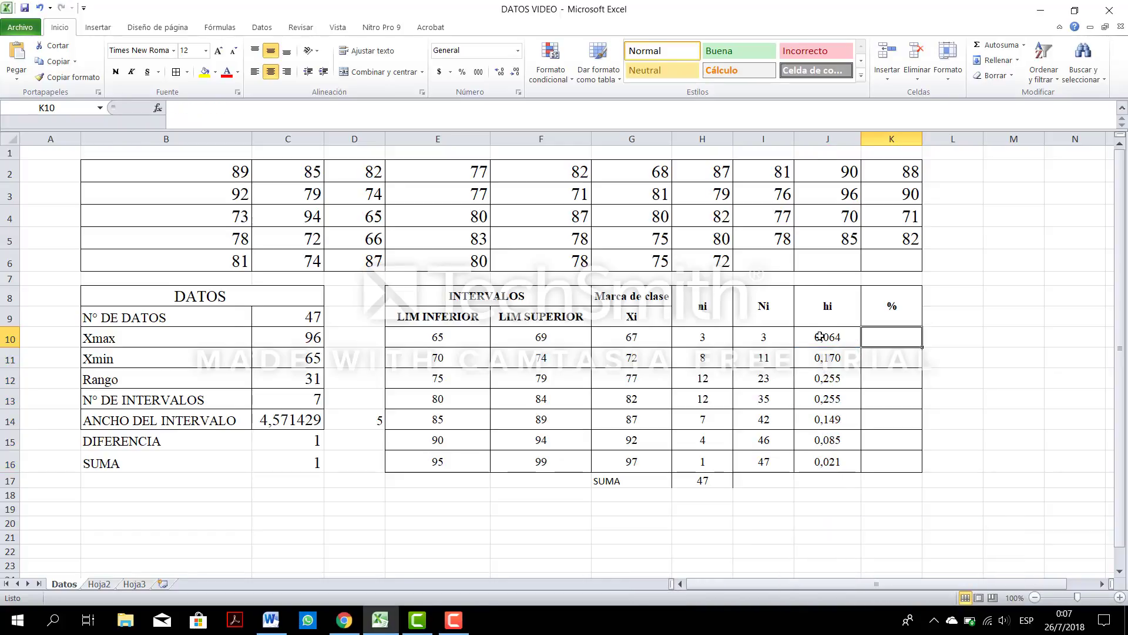
drag(820, 339, 823, 461)
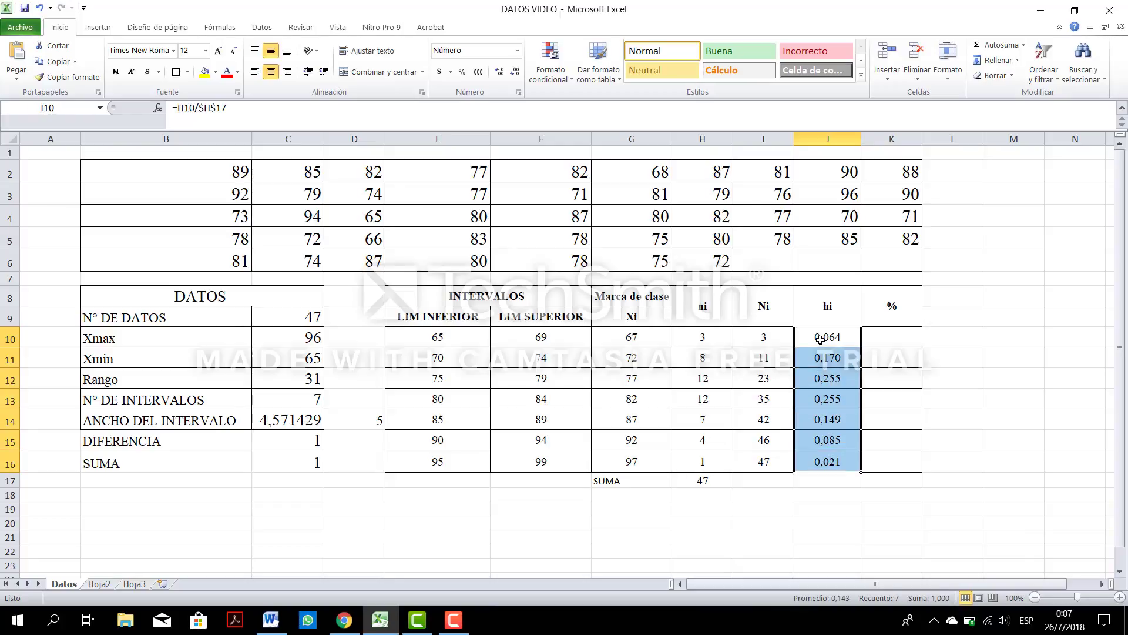
click(515, 71)
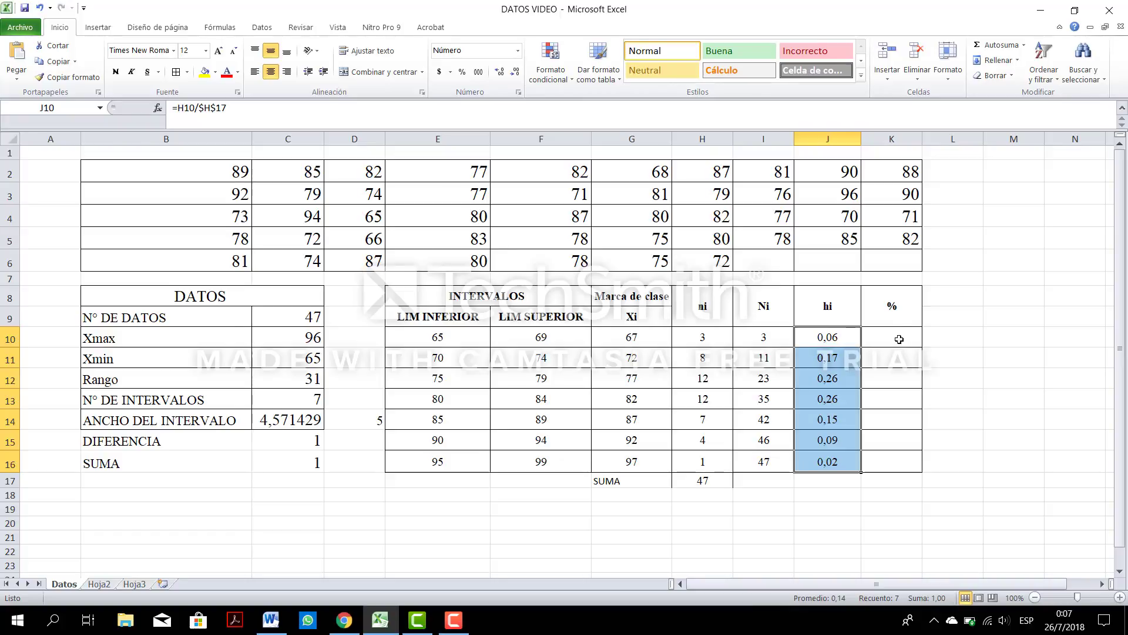
Step: Total the hi column in J17 with an automatic sum of J10:J16
key(ctrl+Down)
key(Down)
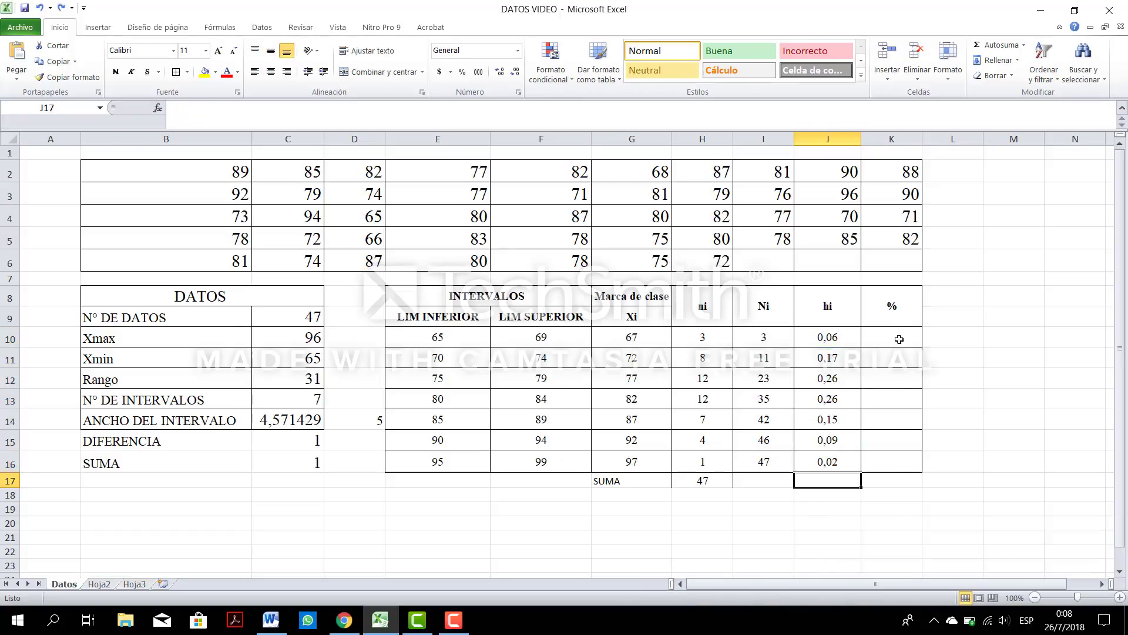
click(835, 337)
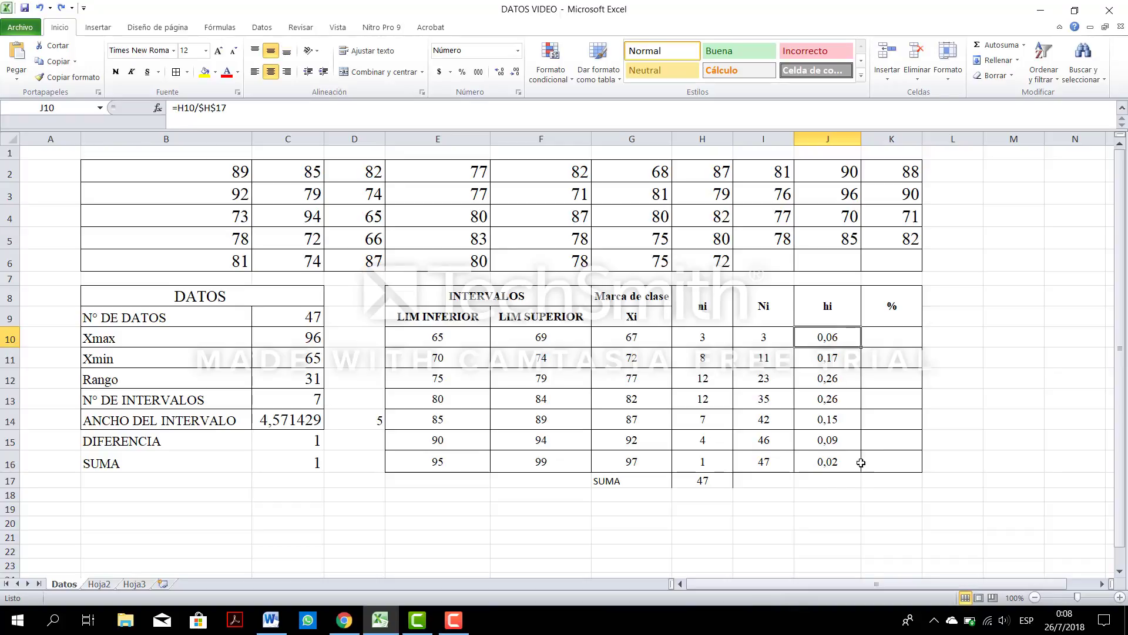
click(837, 491)
click(837, 483)
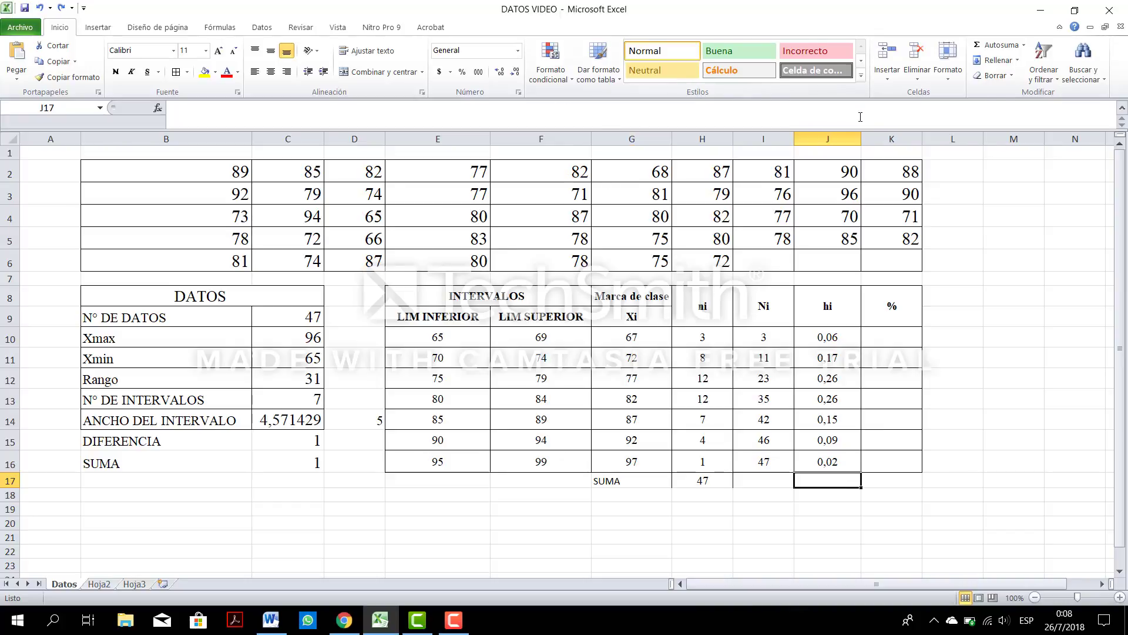
click(1009, 45)
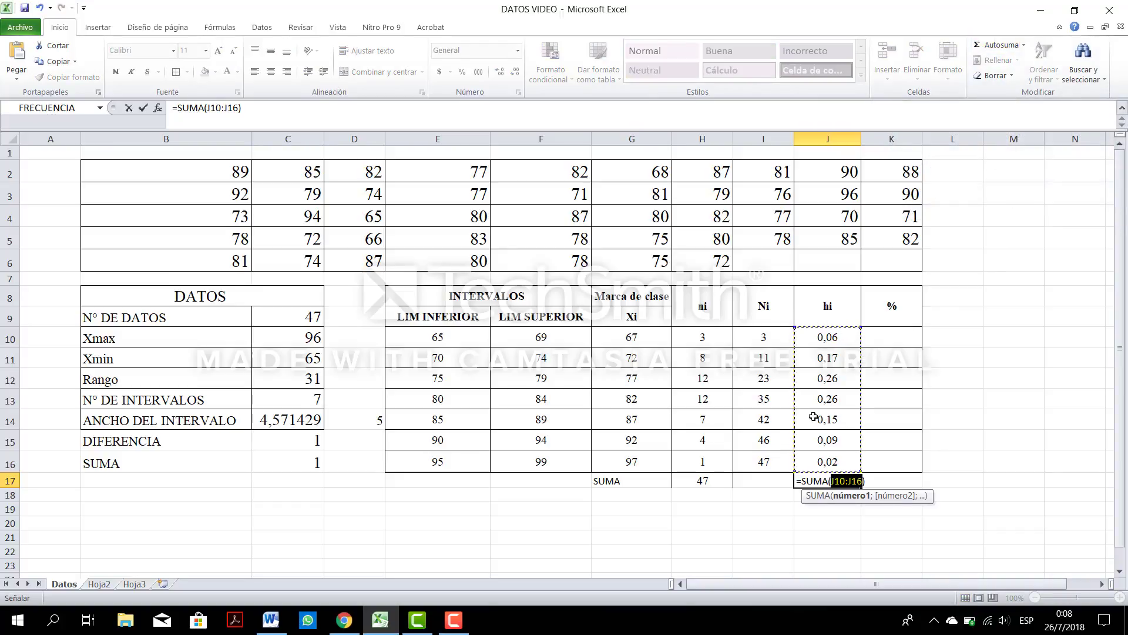
key(Return)
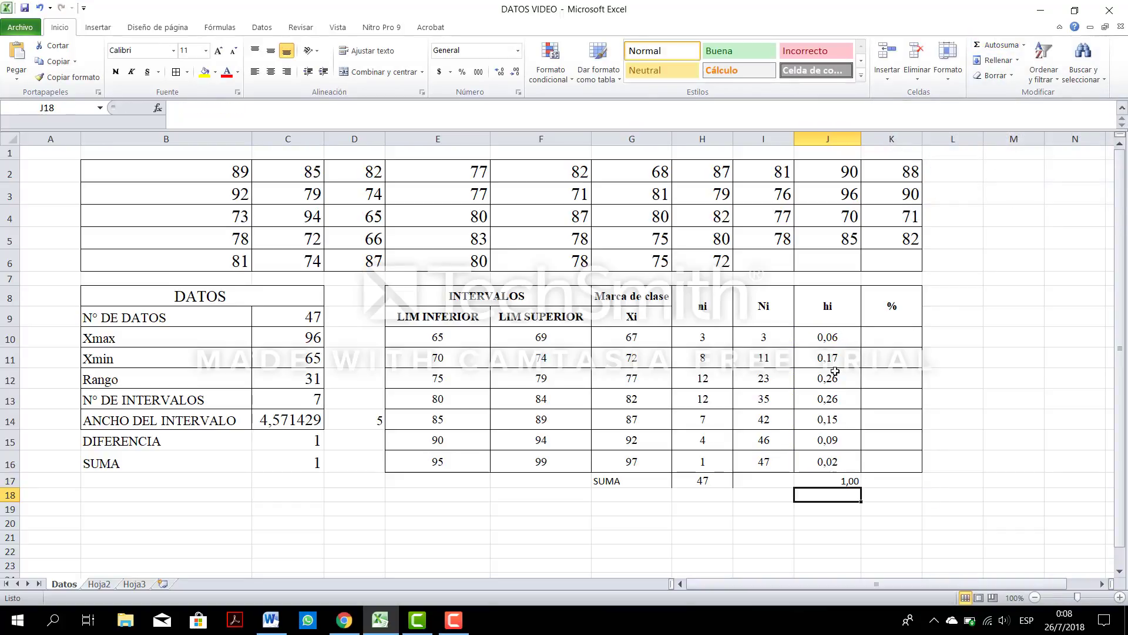
click(849, 481)
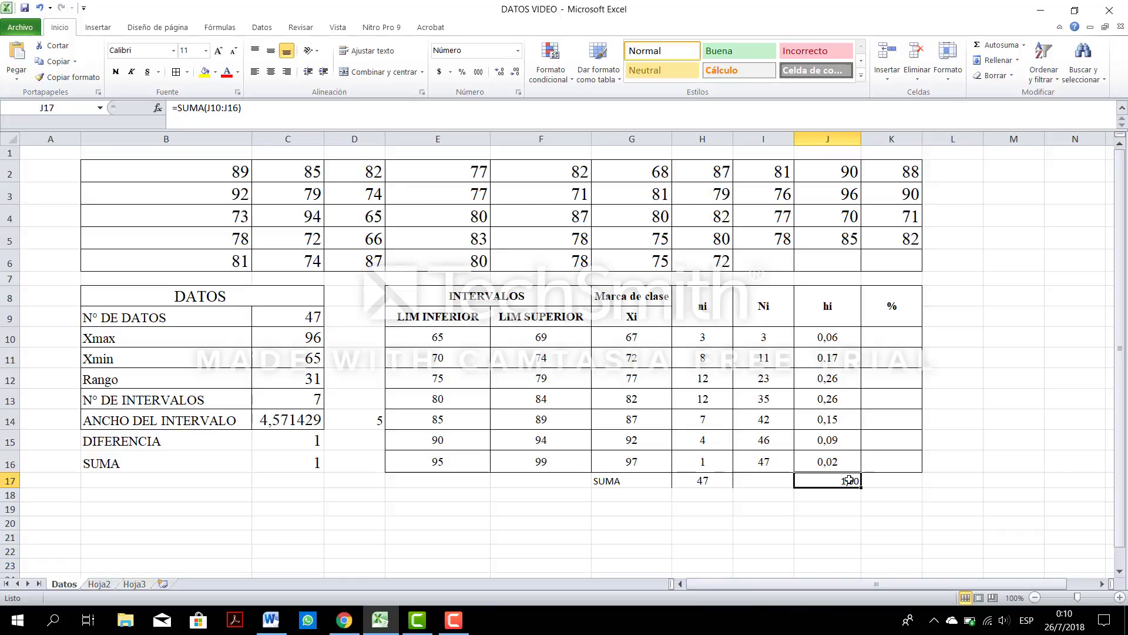
Step: Enter the percentage formula =J10*100 in K10 and fill it down through K16
click(895, 335)
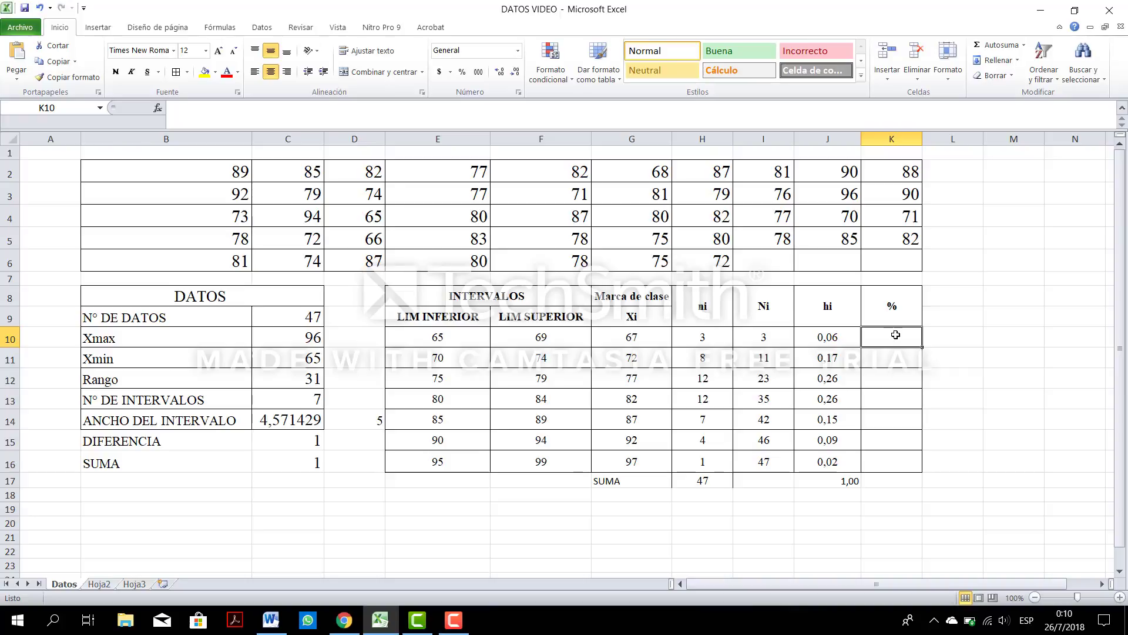
text(=)
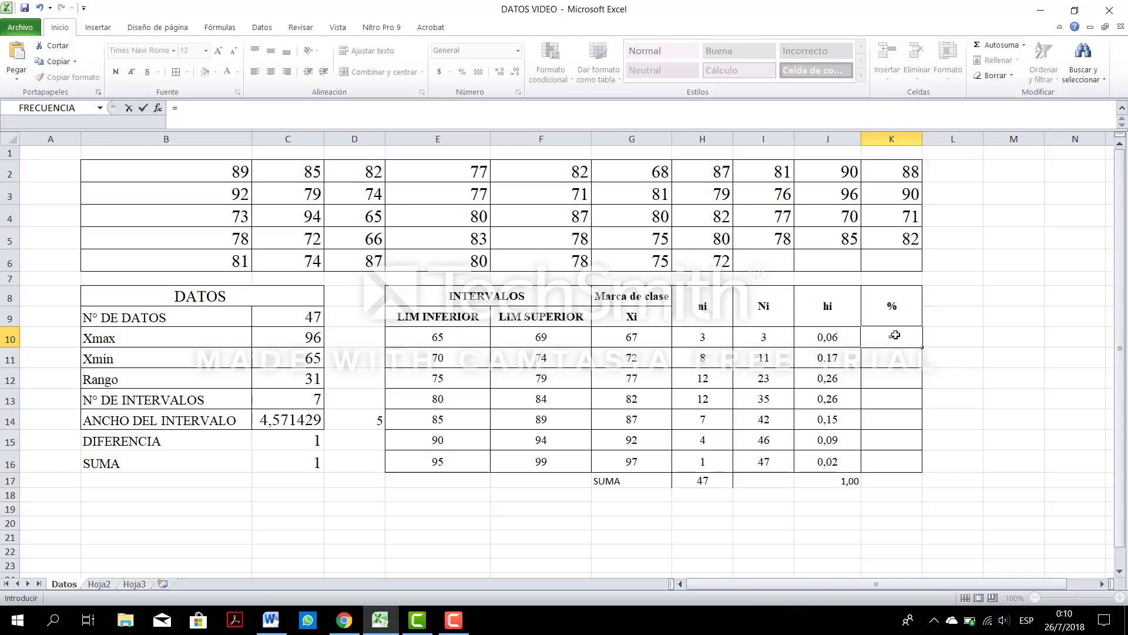
click(837, 336)
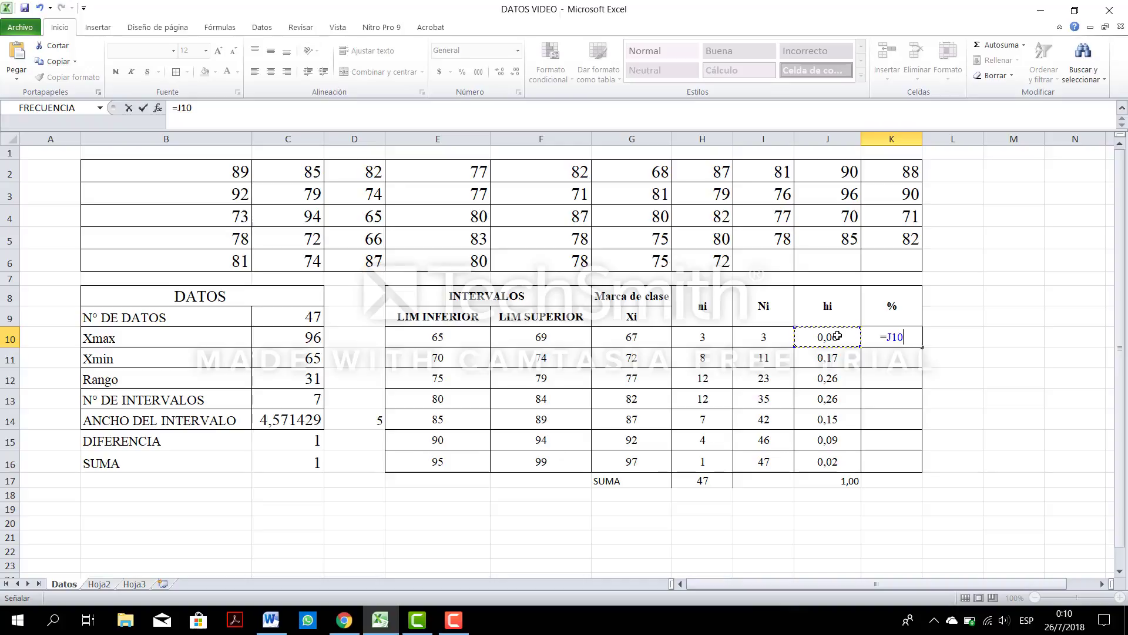
text(*100)
key(Return)
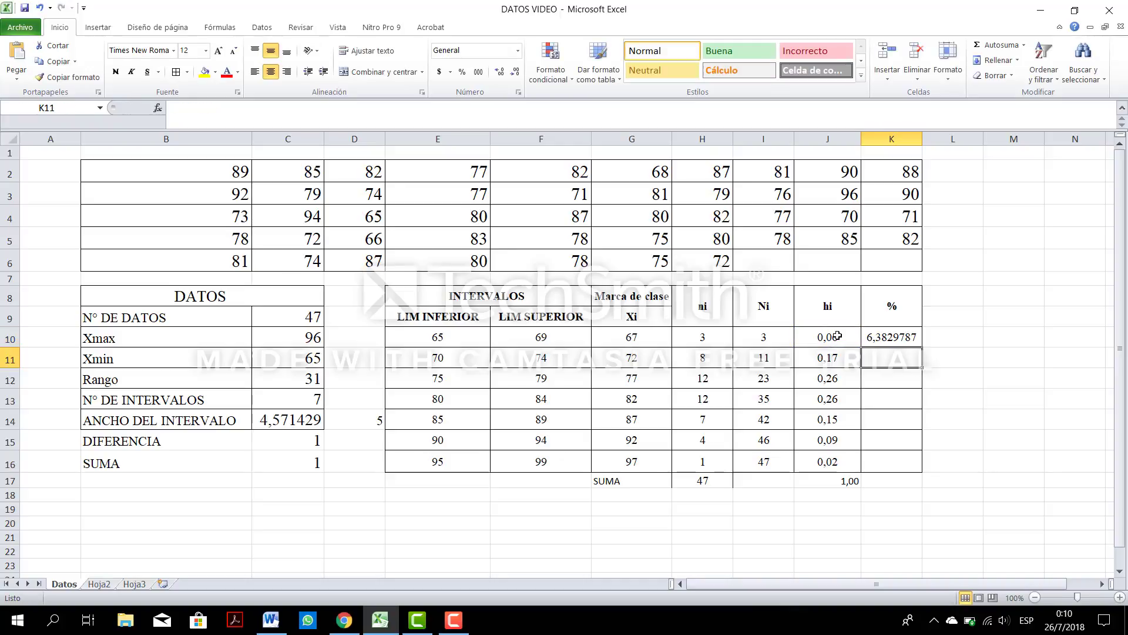
click(897, 341)
drag(923, 349, 923, 471)
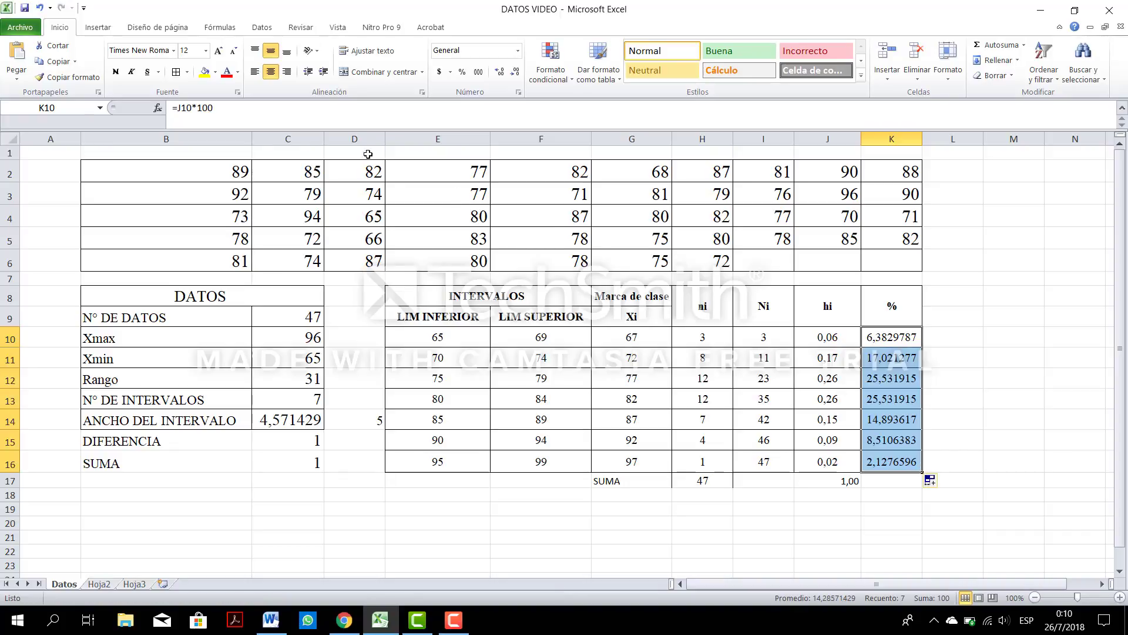
Step: Reduce the displayed decimals of the percentage values K10:K16 until they show as whole numbers
click(514, 73)
click(515, 73)
click(515, 73)
click(515, 73)
click(514, 73)
click(515, 73)
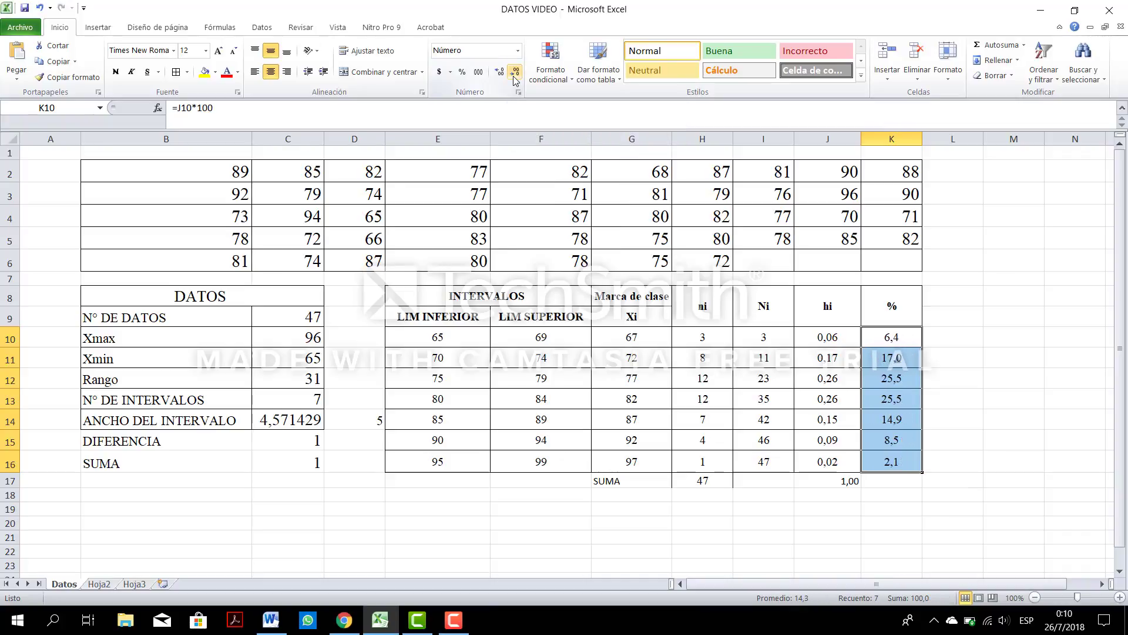
click(514, 72)
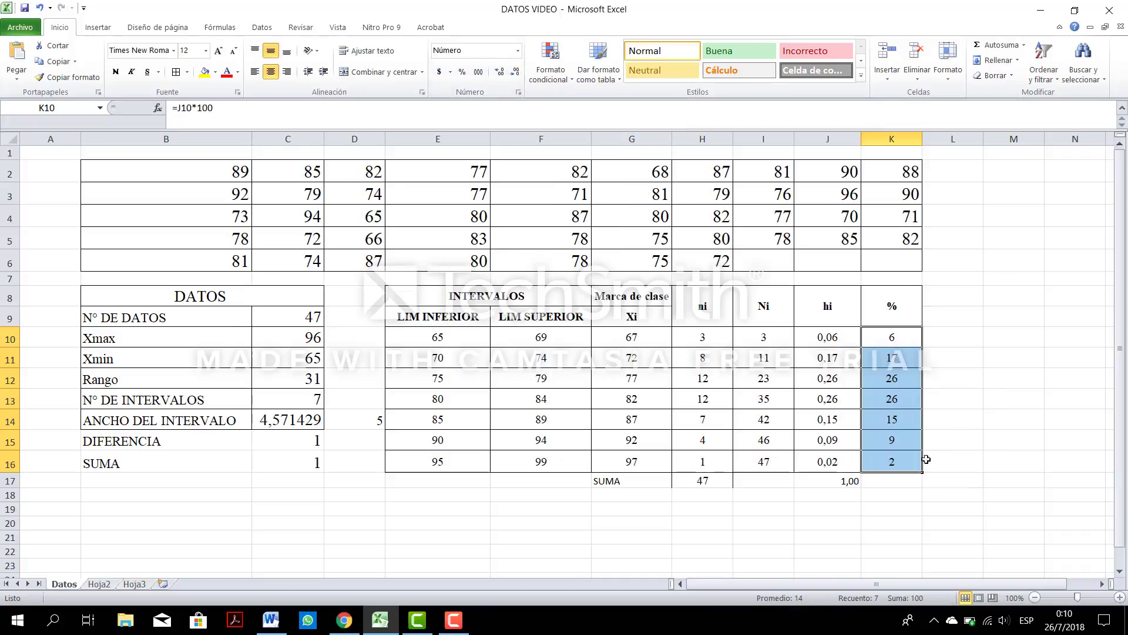
Step: Total the percentage column in K17 with an automatic sum of K10:K16 and compare it with the hi total
click(909, 481)
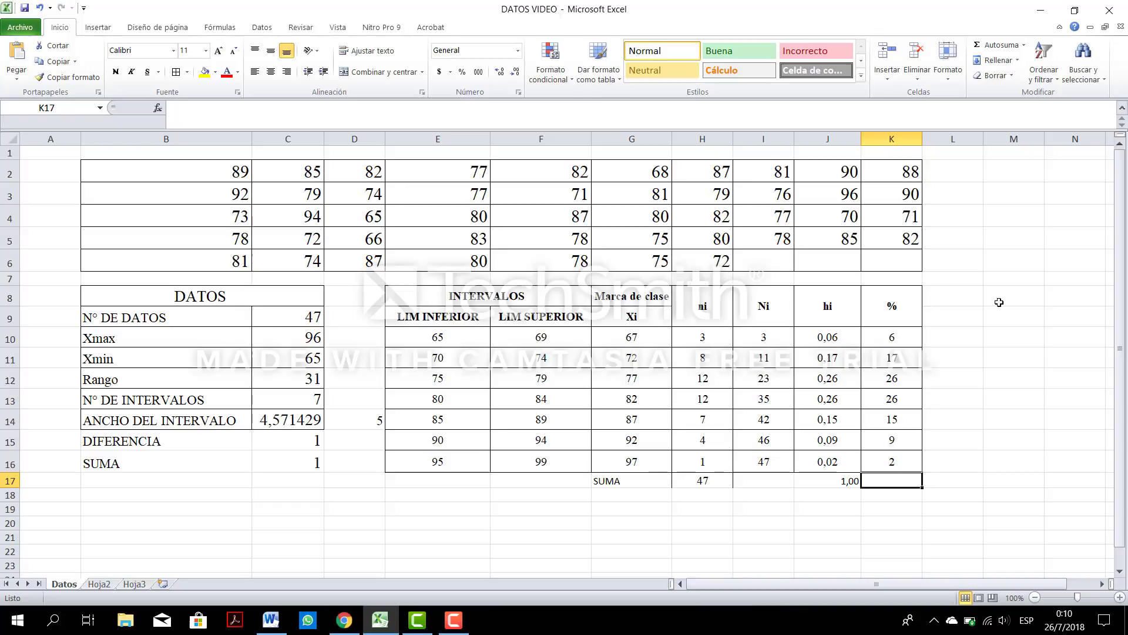
click(997, 51)
key(Return)
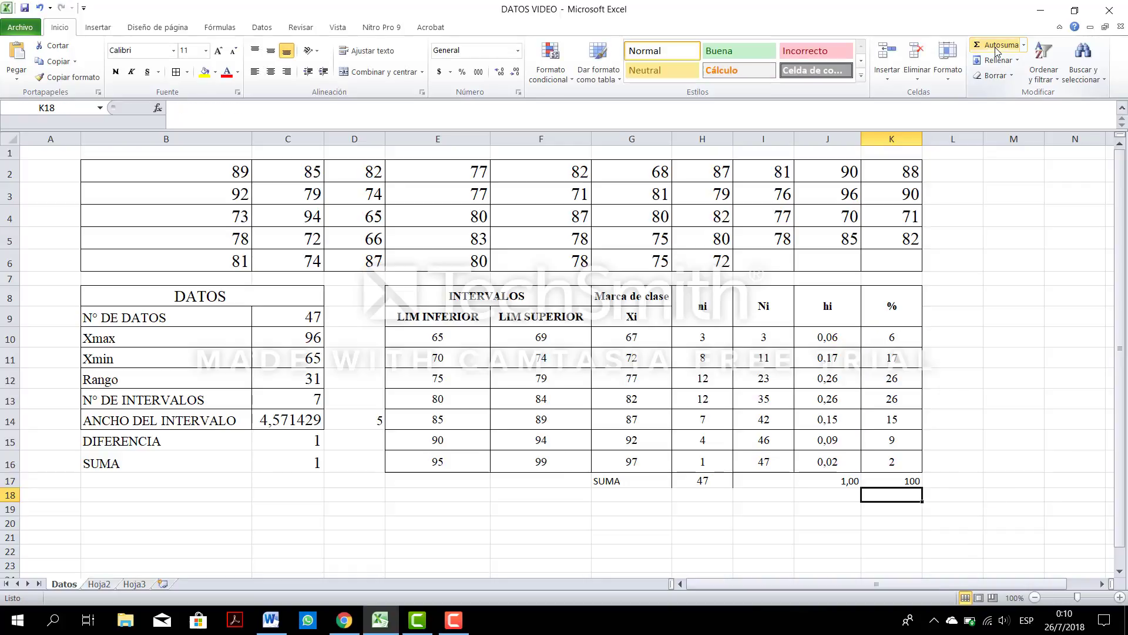
click(916, 475)
click(840, 481)
click(899, 481)
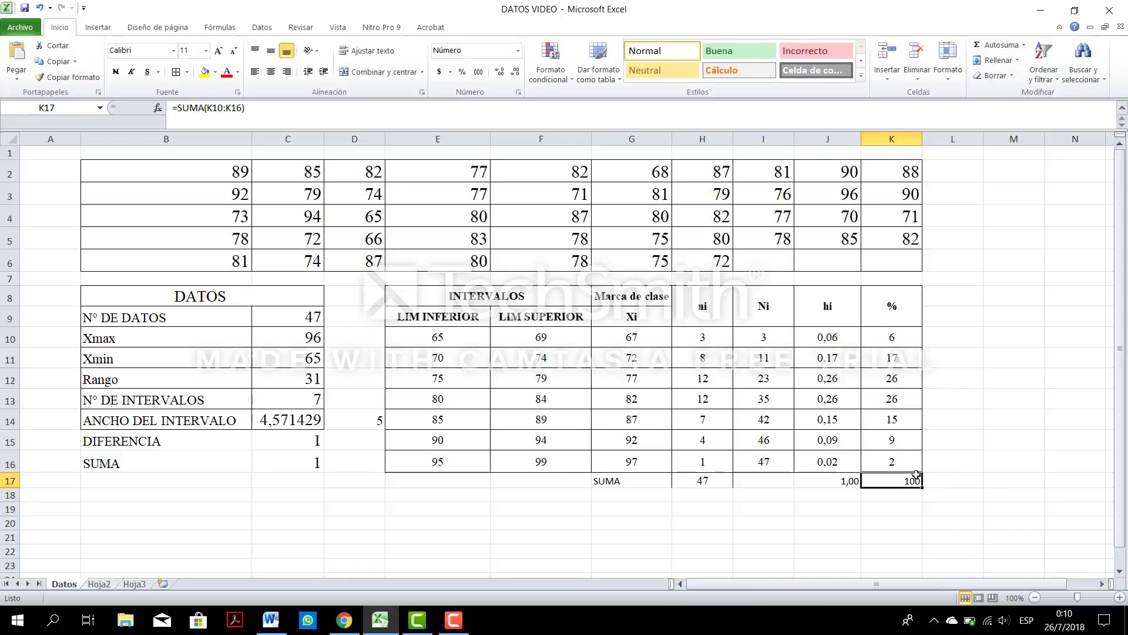